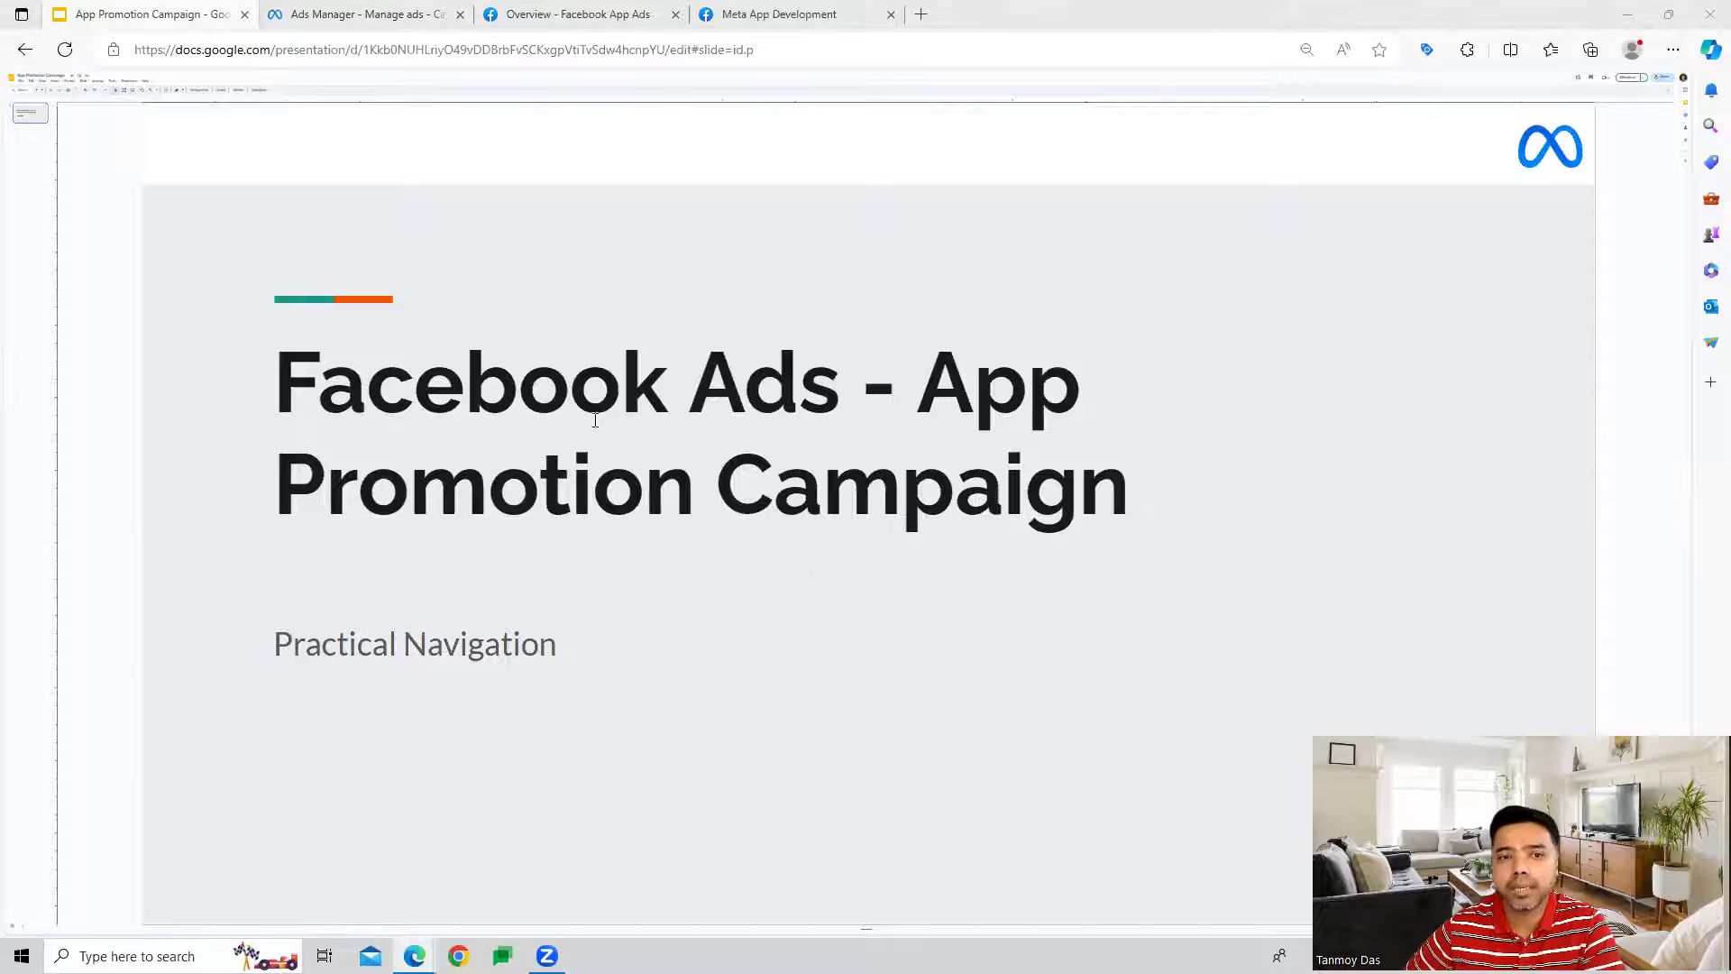
# Step: Switch from the Google Slides presentation to the Meta Ads Manager campaigns list
pyautogui.click(384, 9)
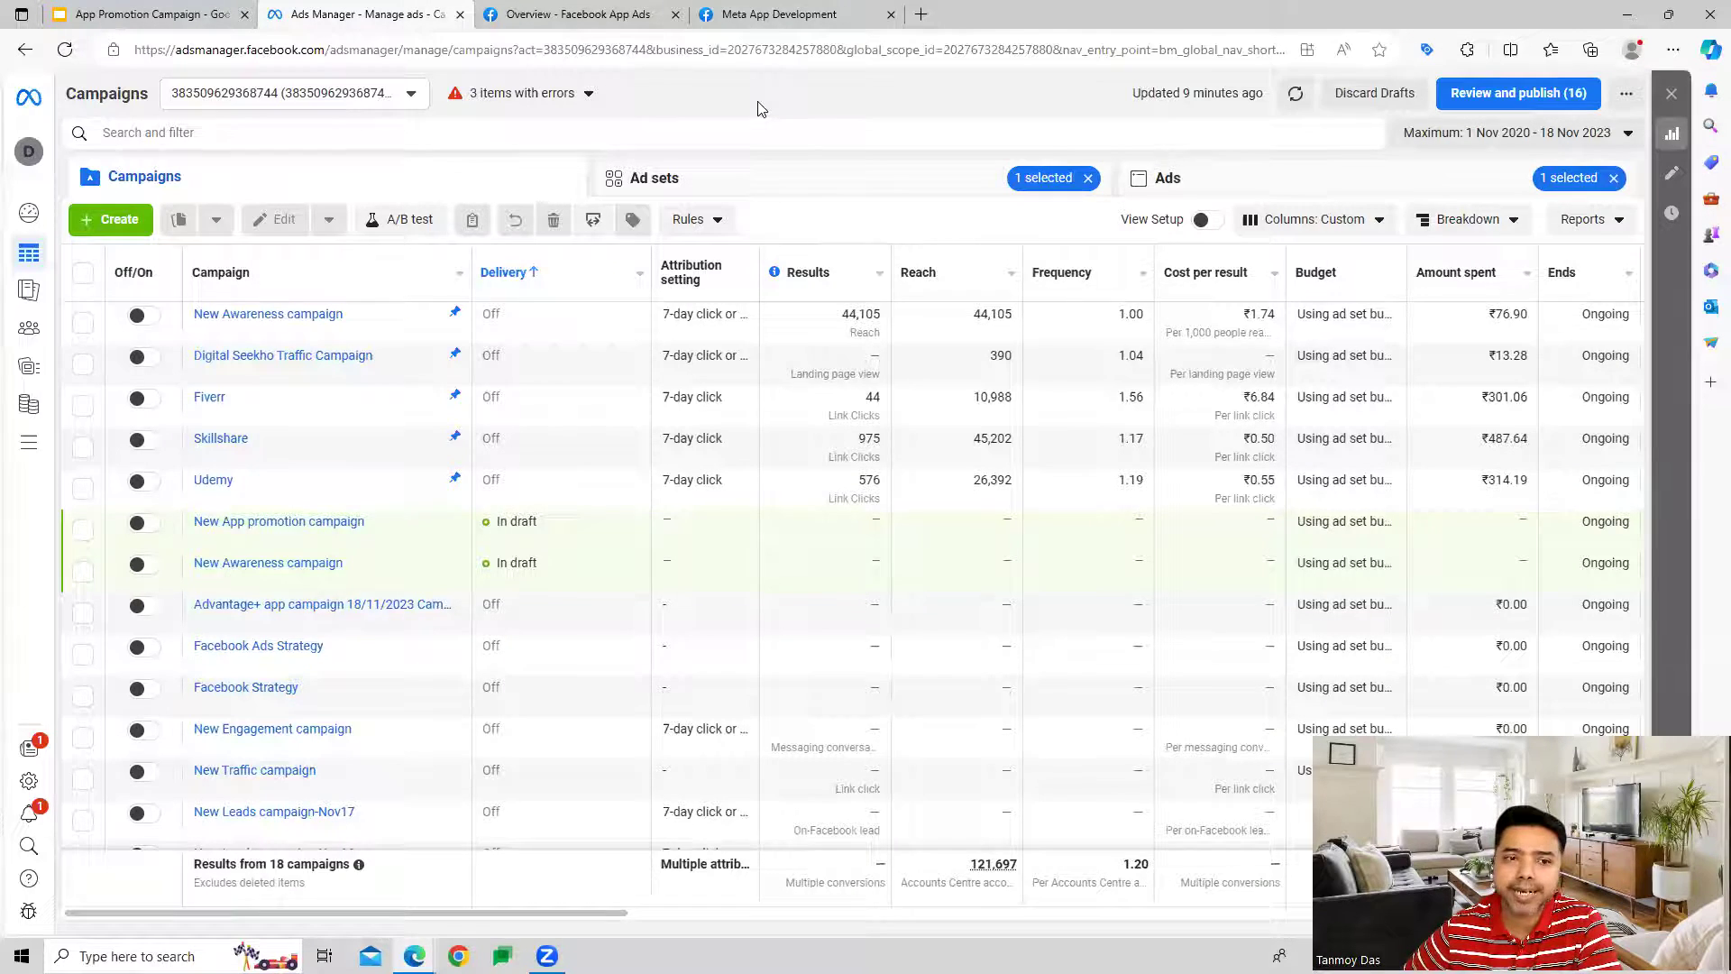
# Step: Create a new campaign with the App promotion objective and Manual app installs setup
pyautogui.click(123, 219)
pyautogui.moveTo(707, 495)
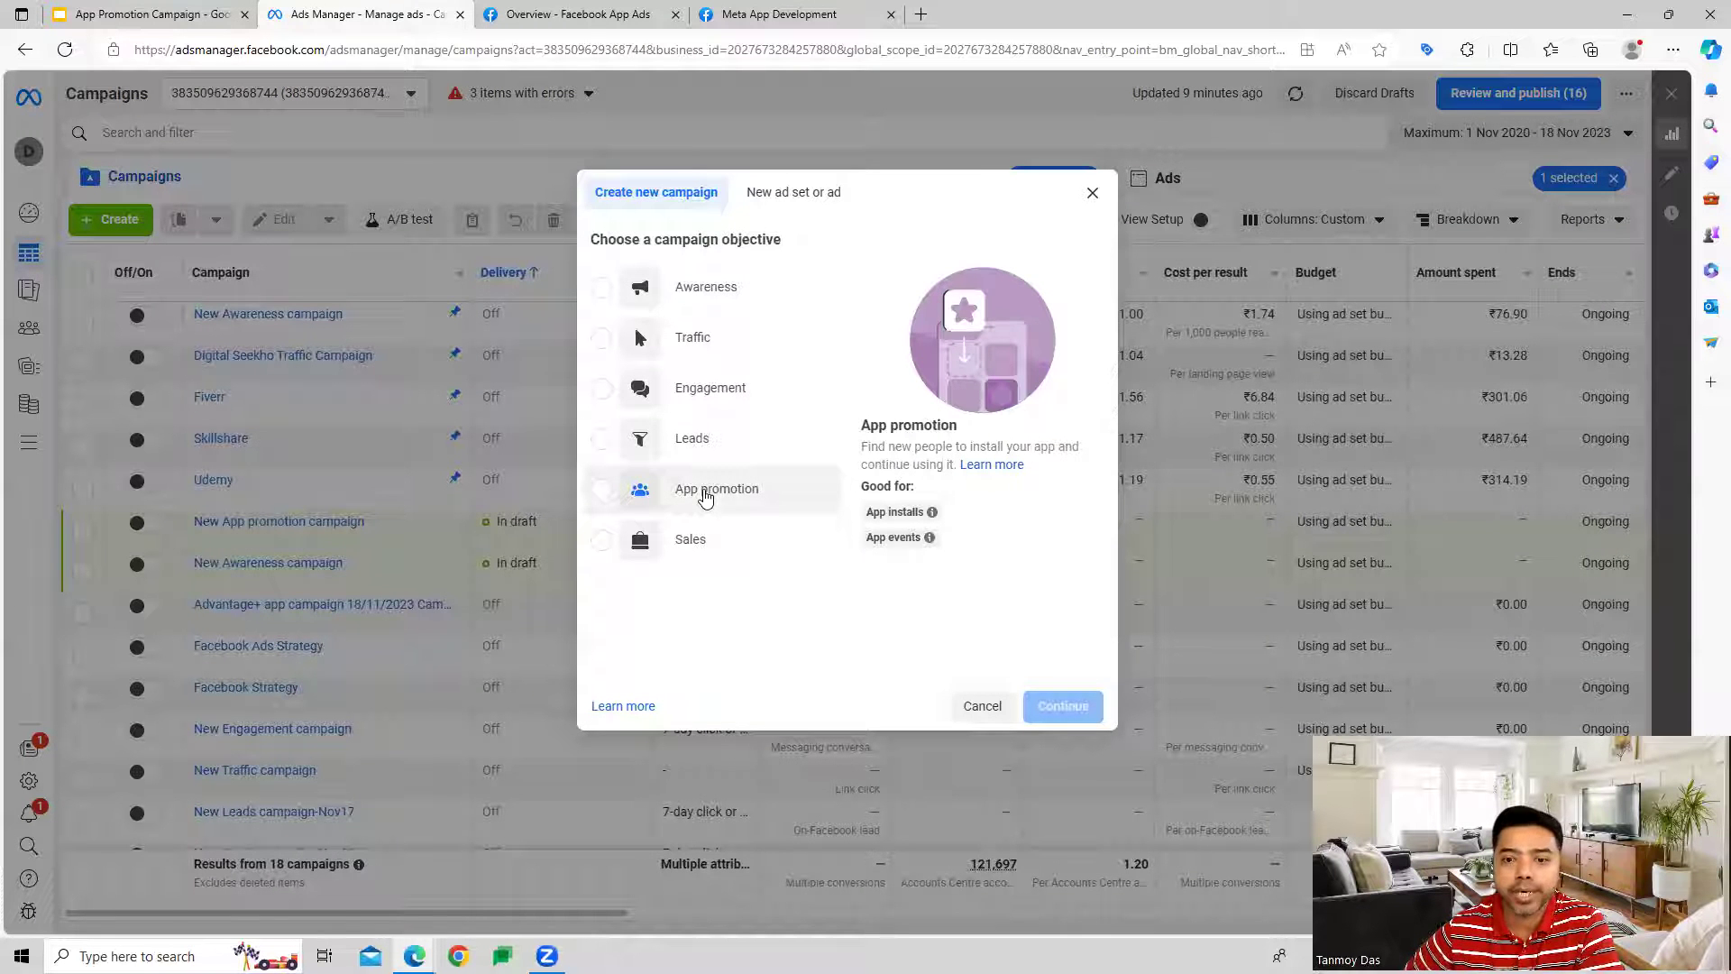
pyautogui.click(705, 496)
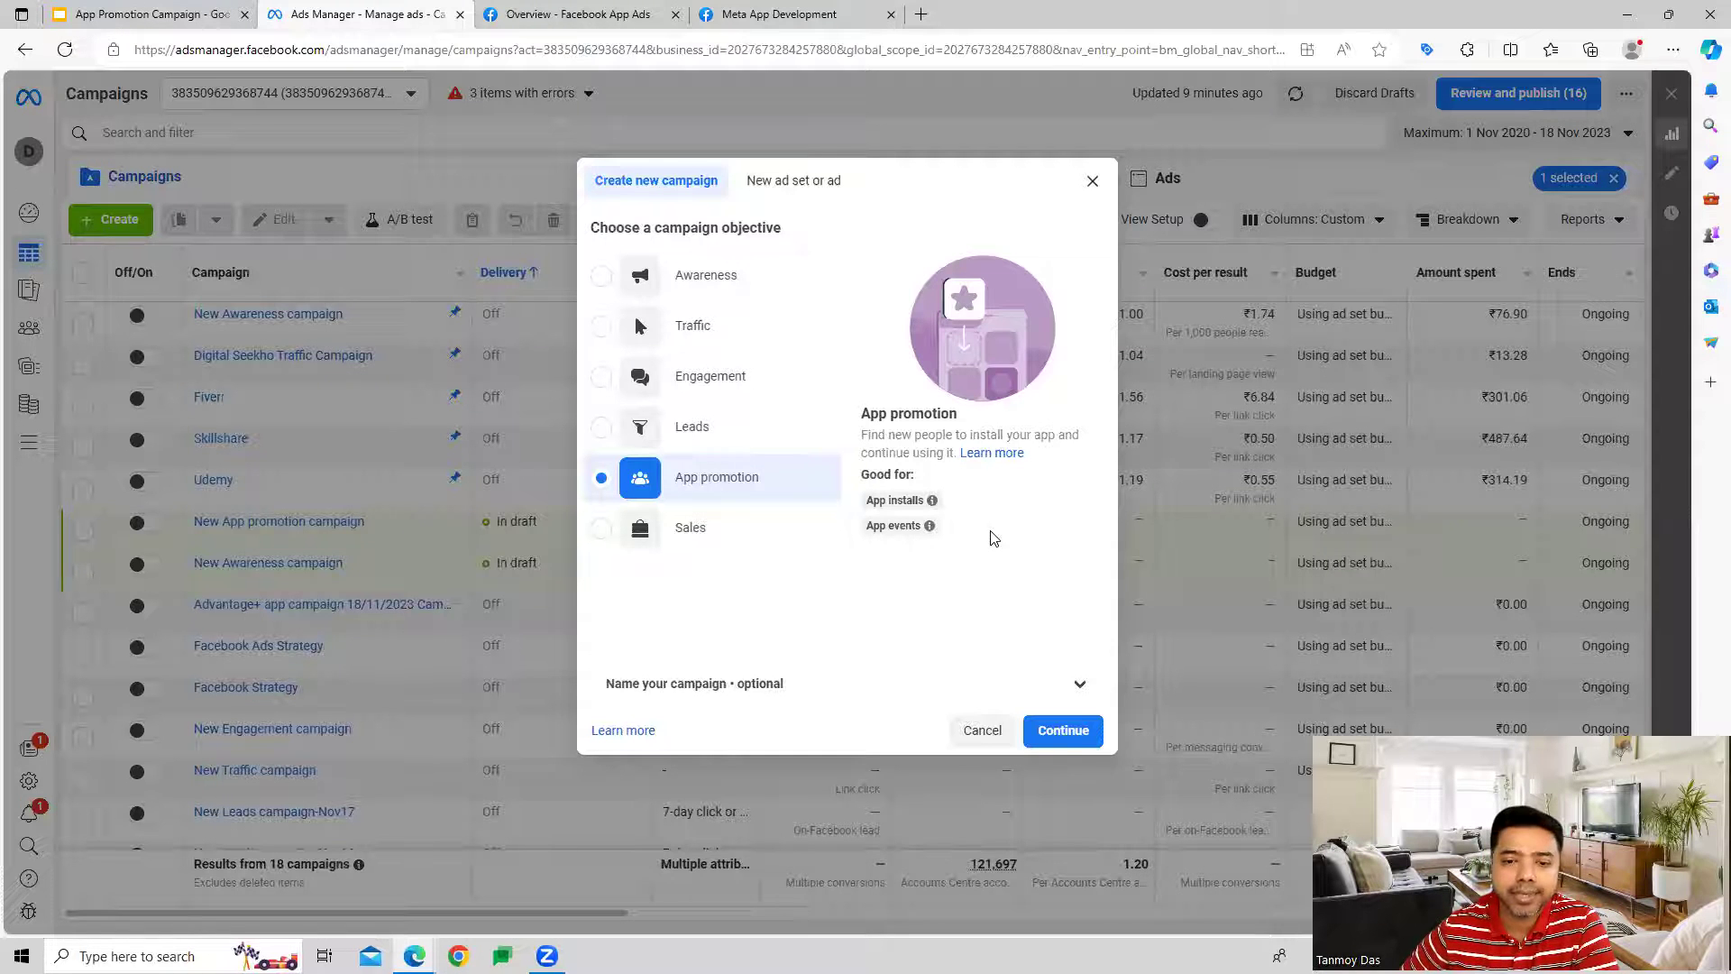
pyautogui.click(1064, 730)
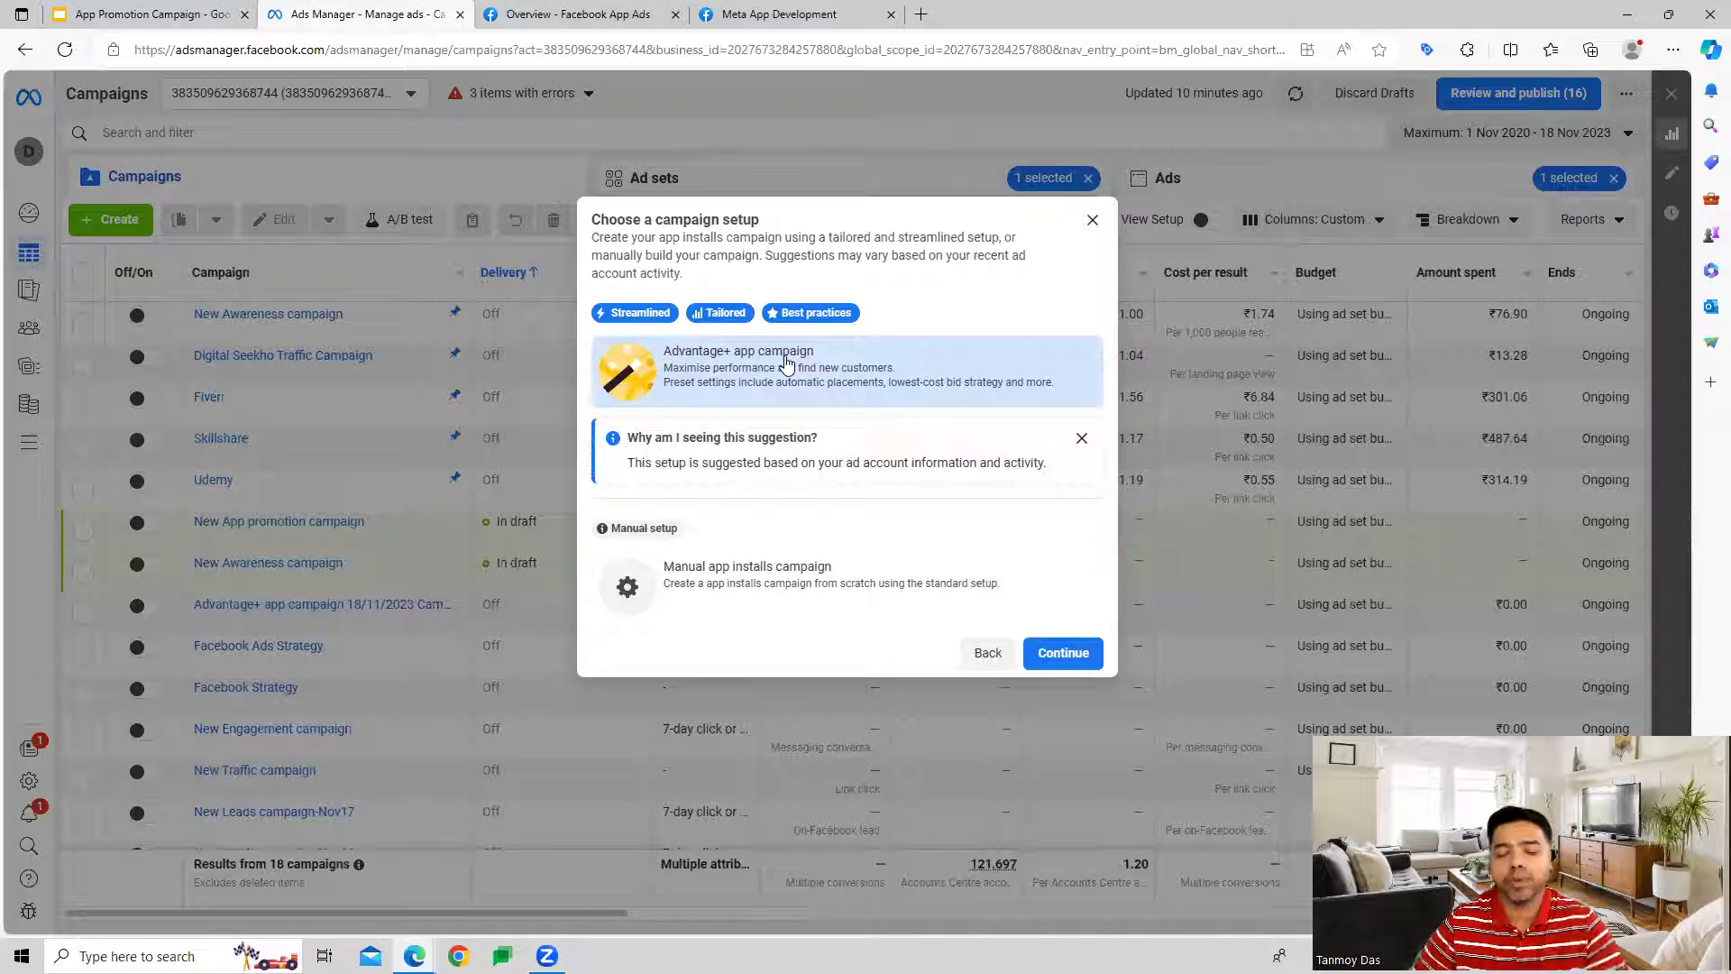
pyautogui.click(727, 587)
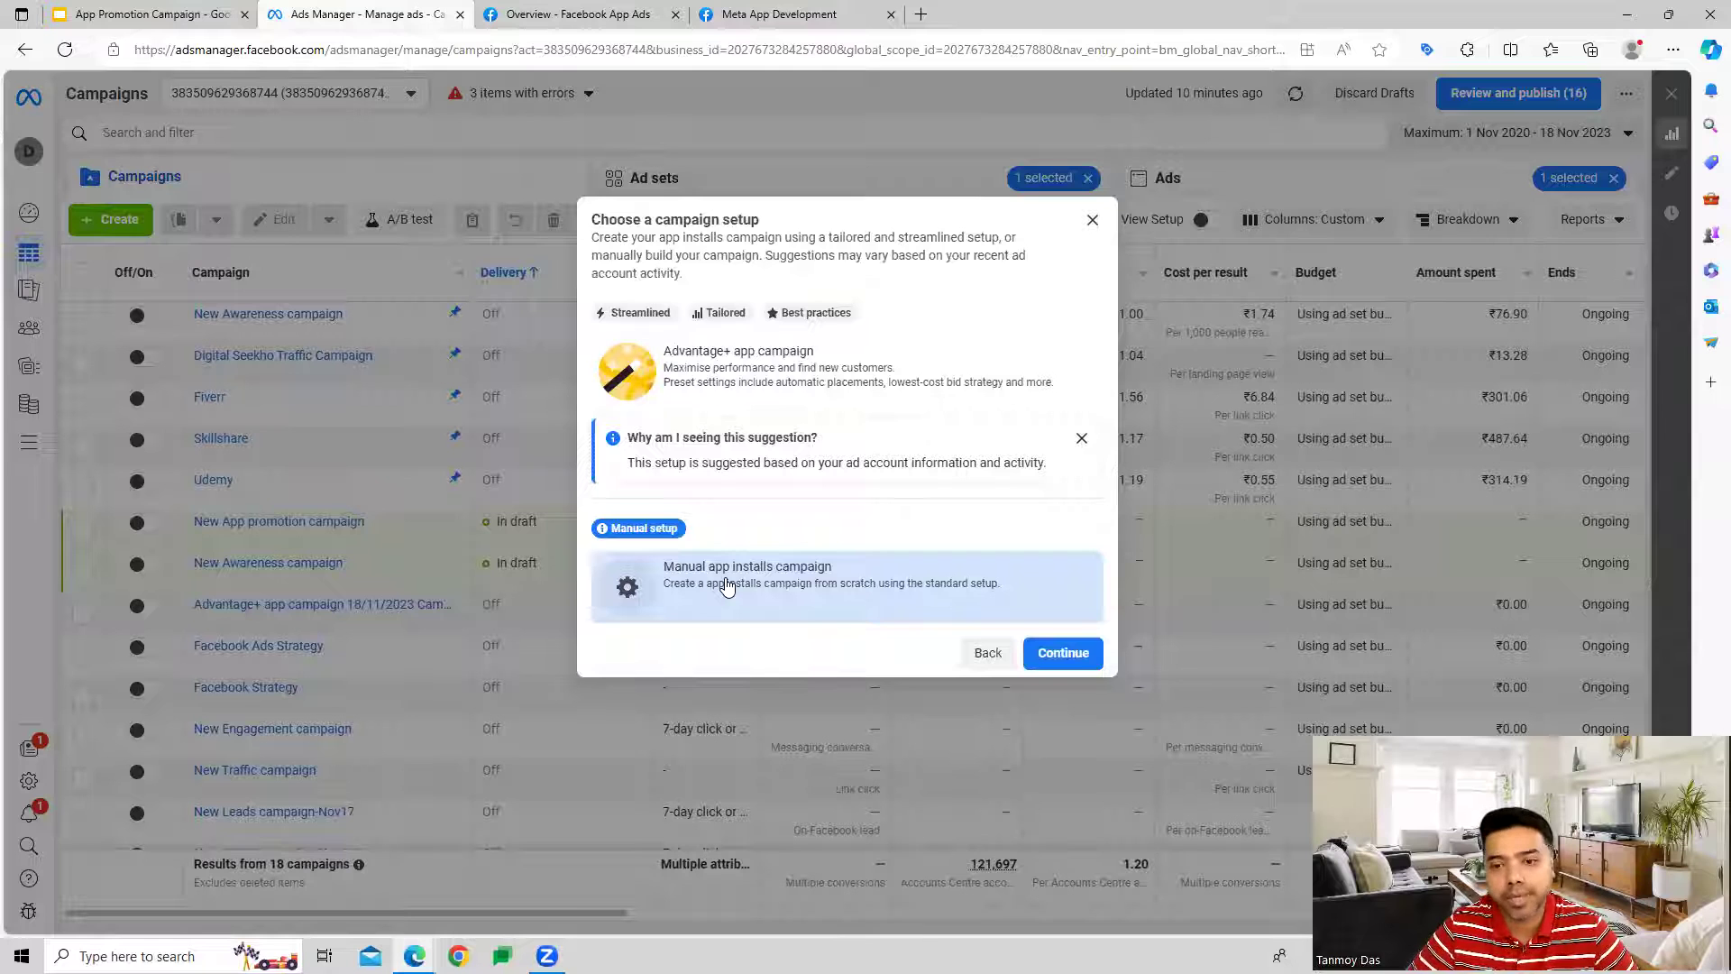
pyautogui.click(1053, 644)
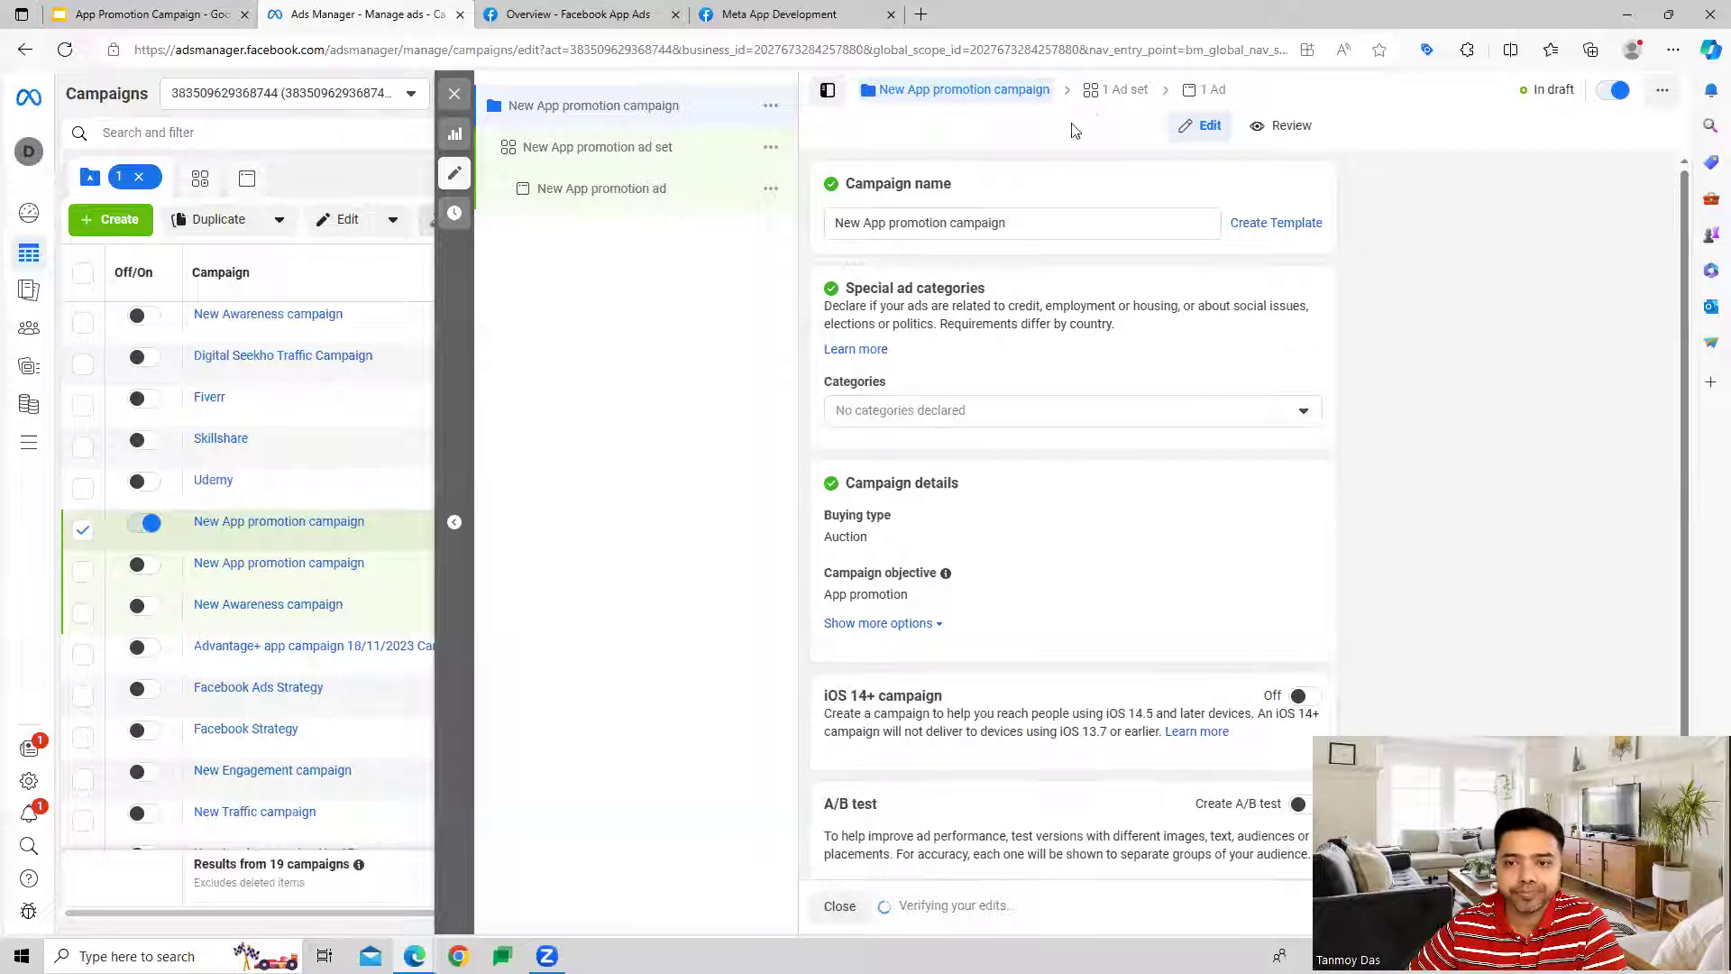
# Step: Rename the campaign to New App promotion campaign-Nov17, check the spending limit, and continue
pyautogui.click(1008, 222)
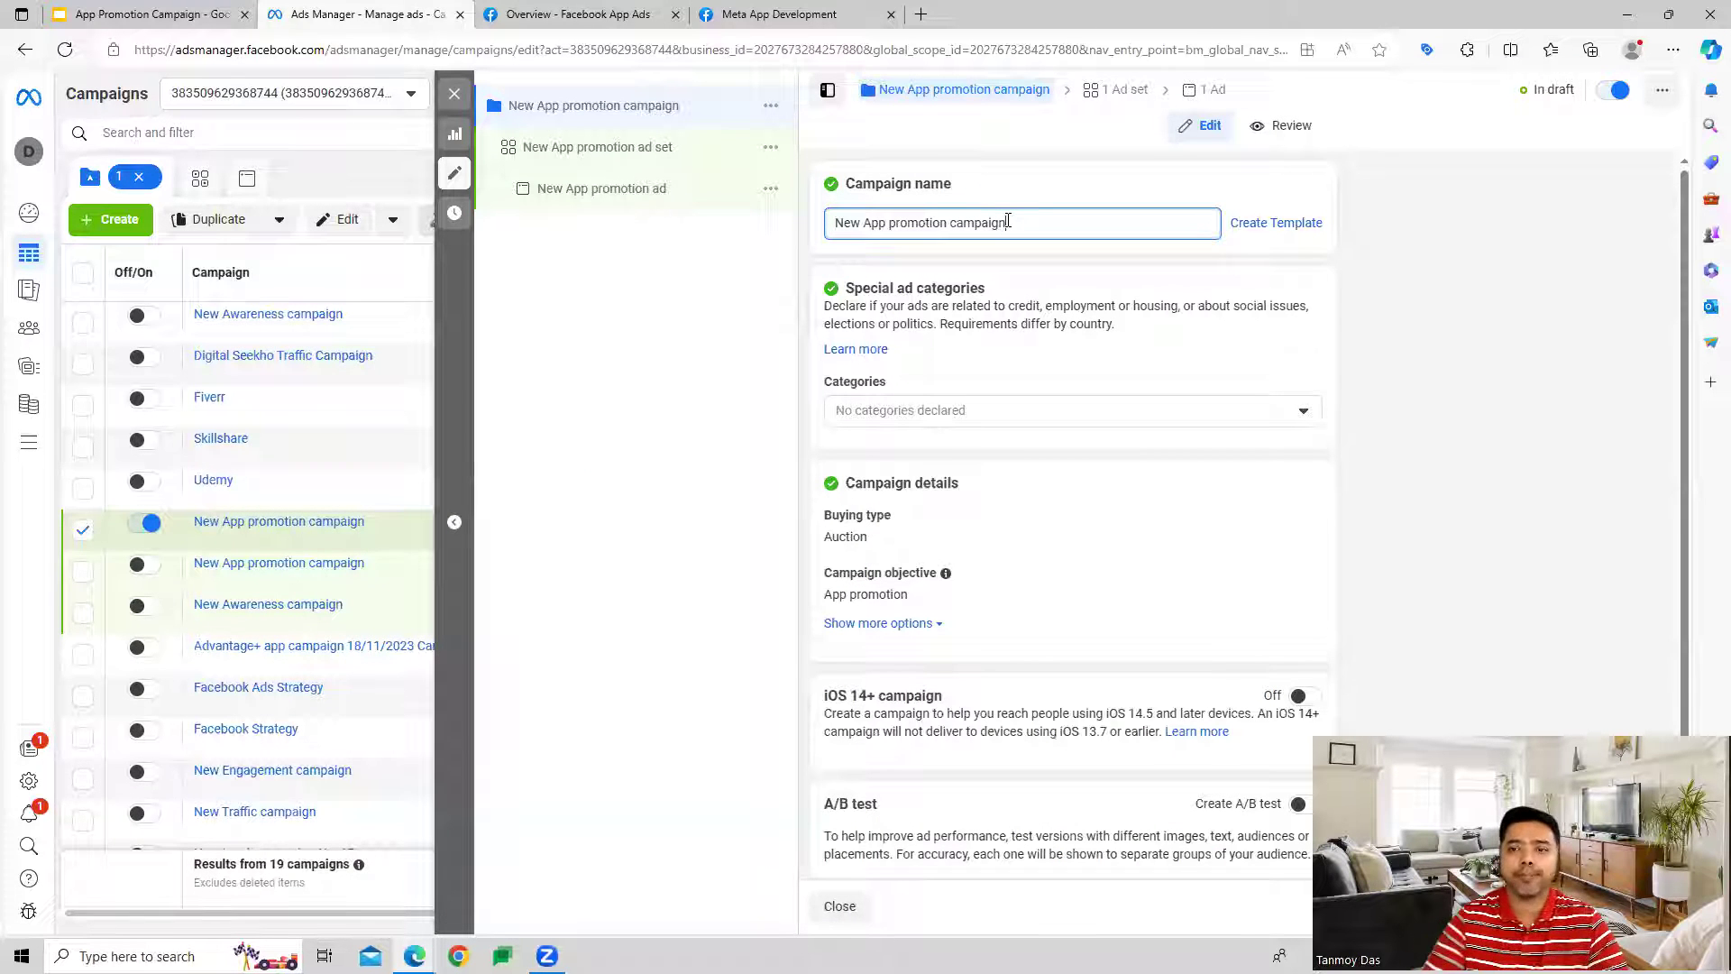
pyautogui.write('Nov')
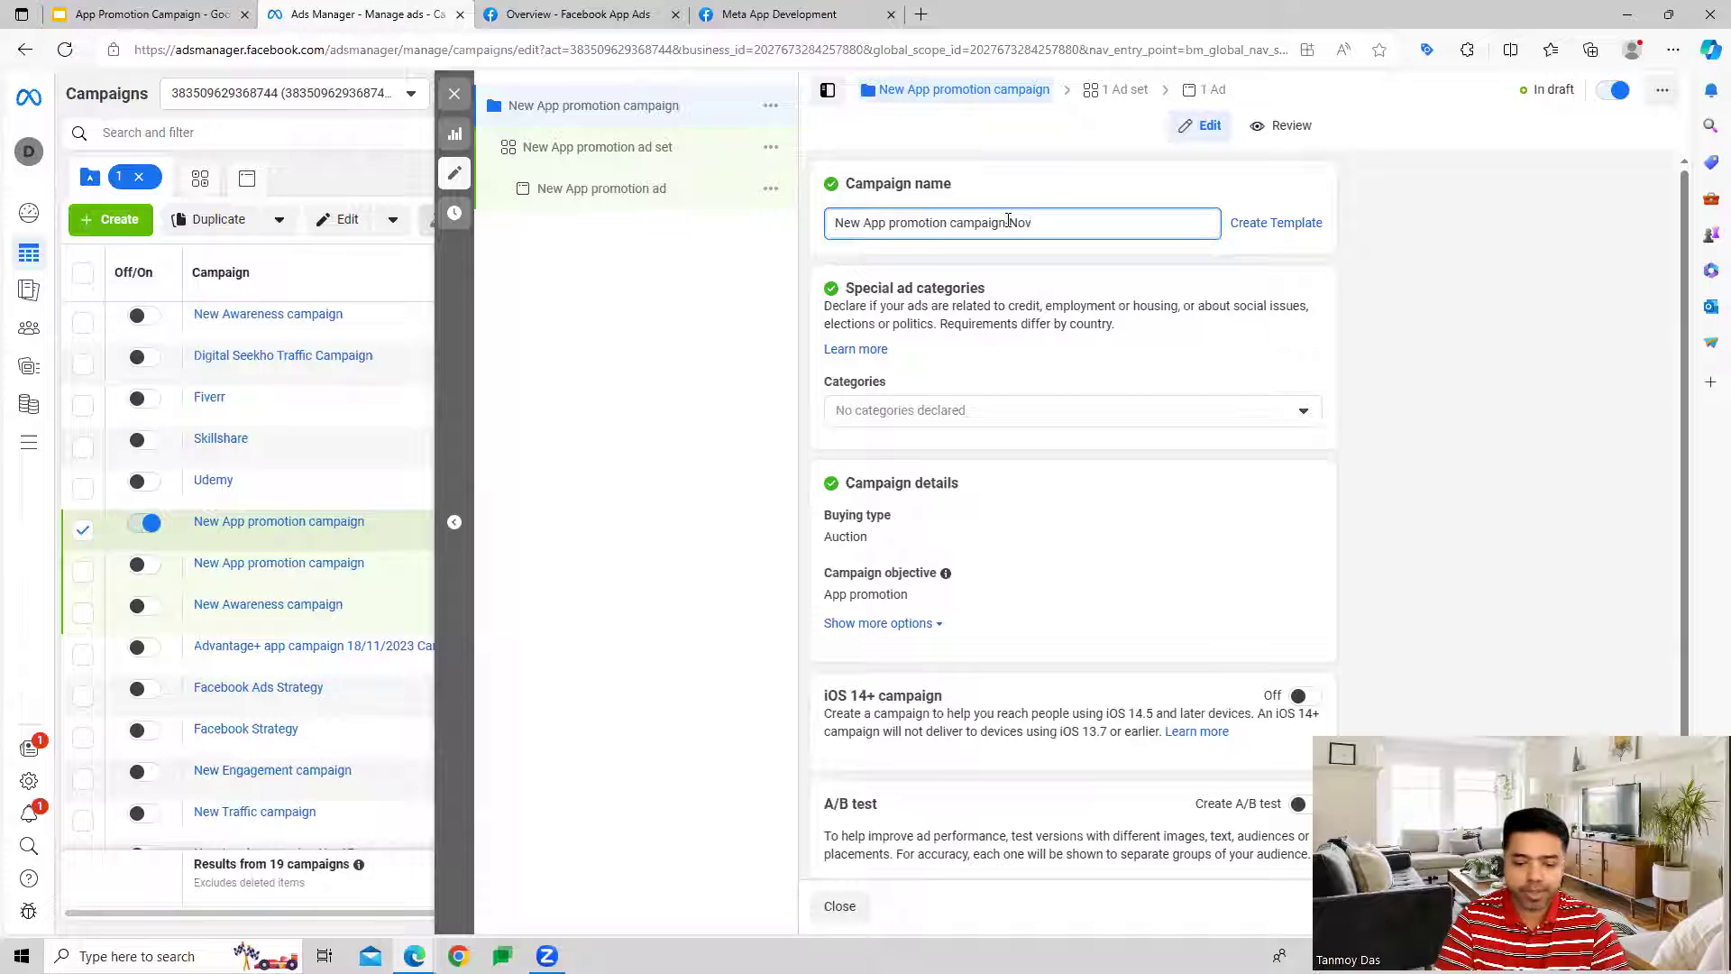
pyautogui.write('17')
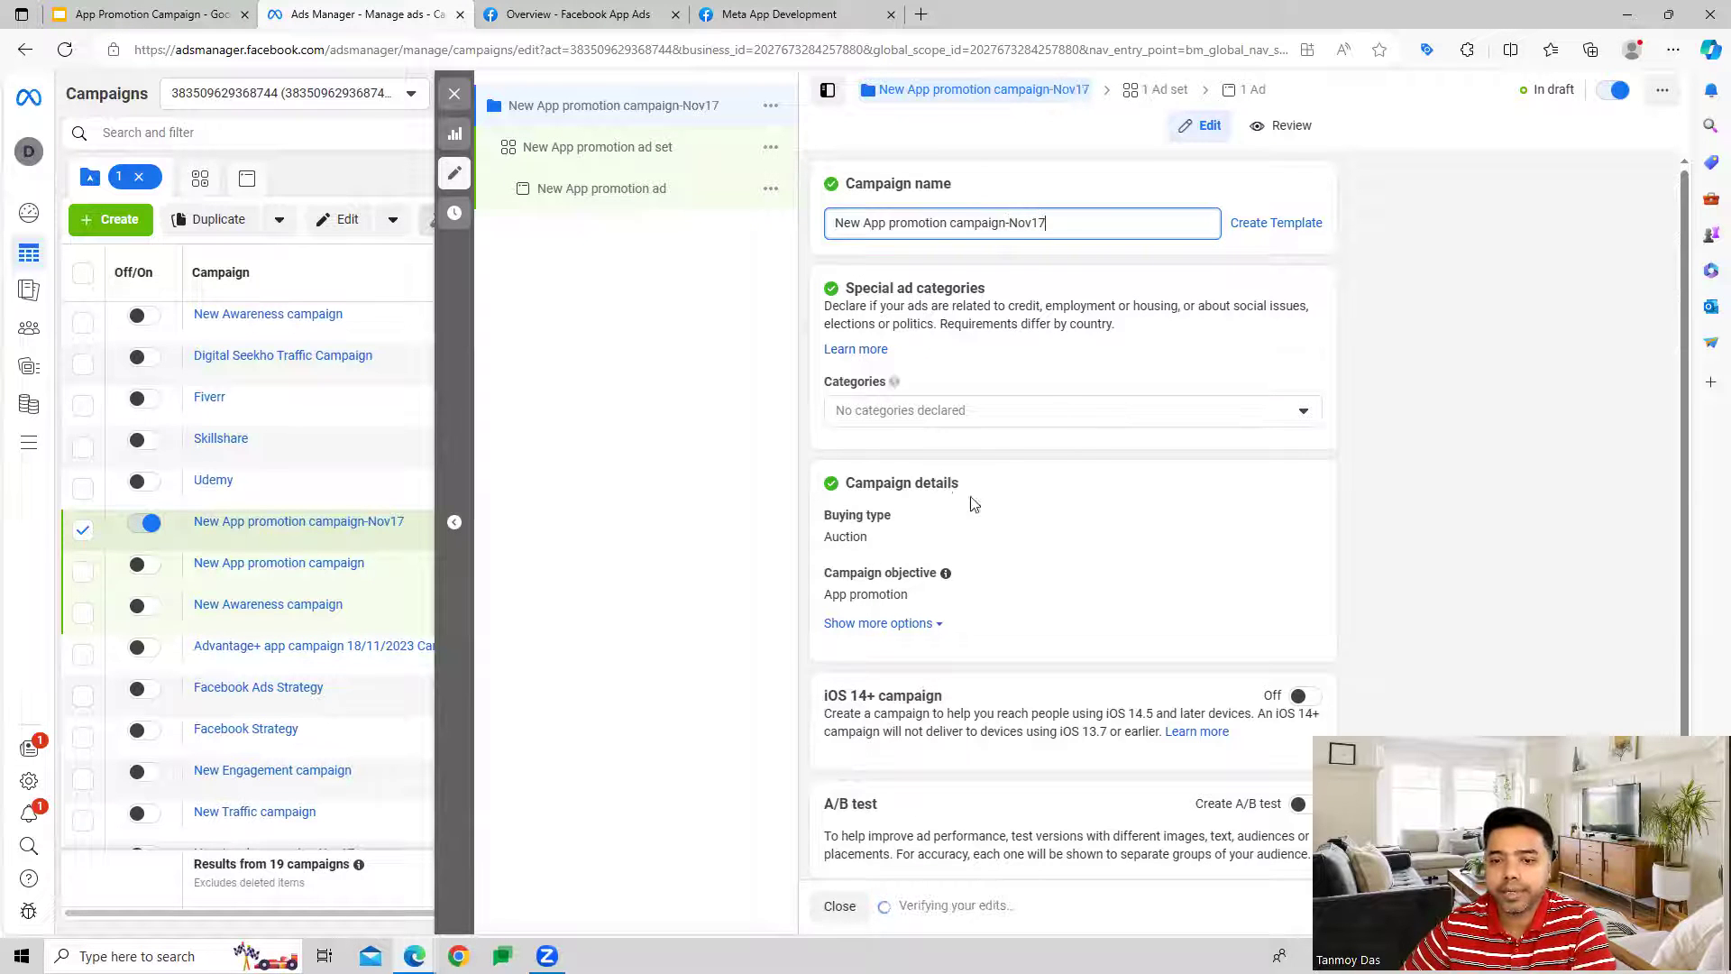
pyautogui.scroll(-2, 1024, 503)
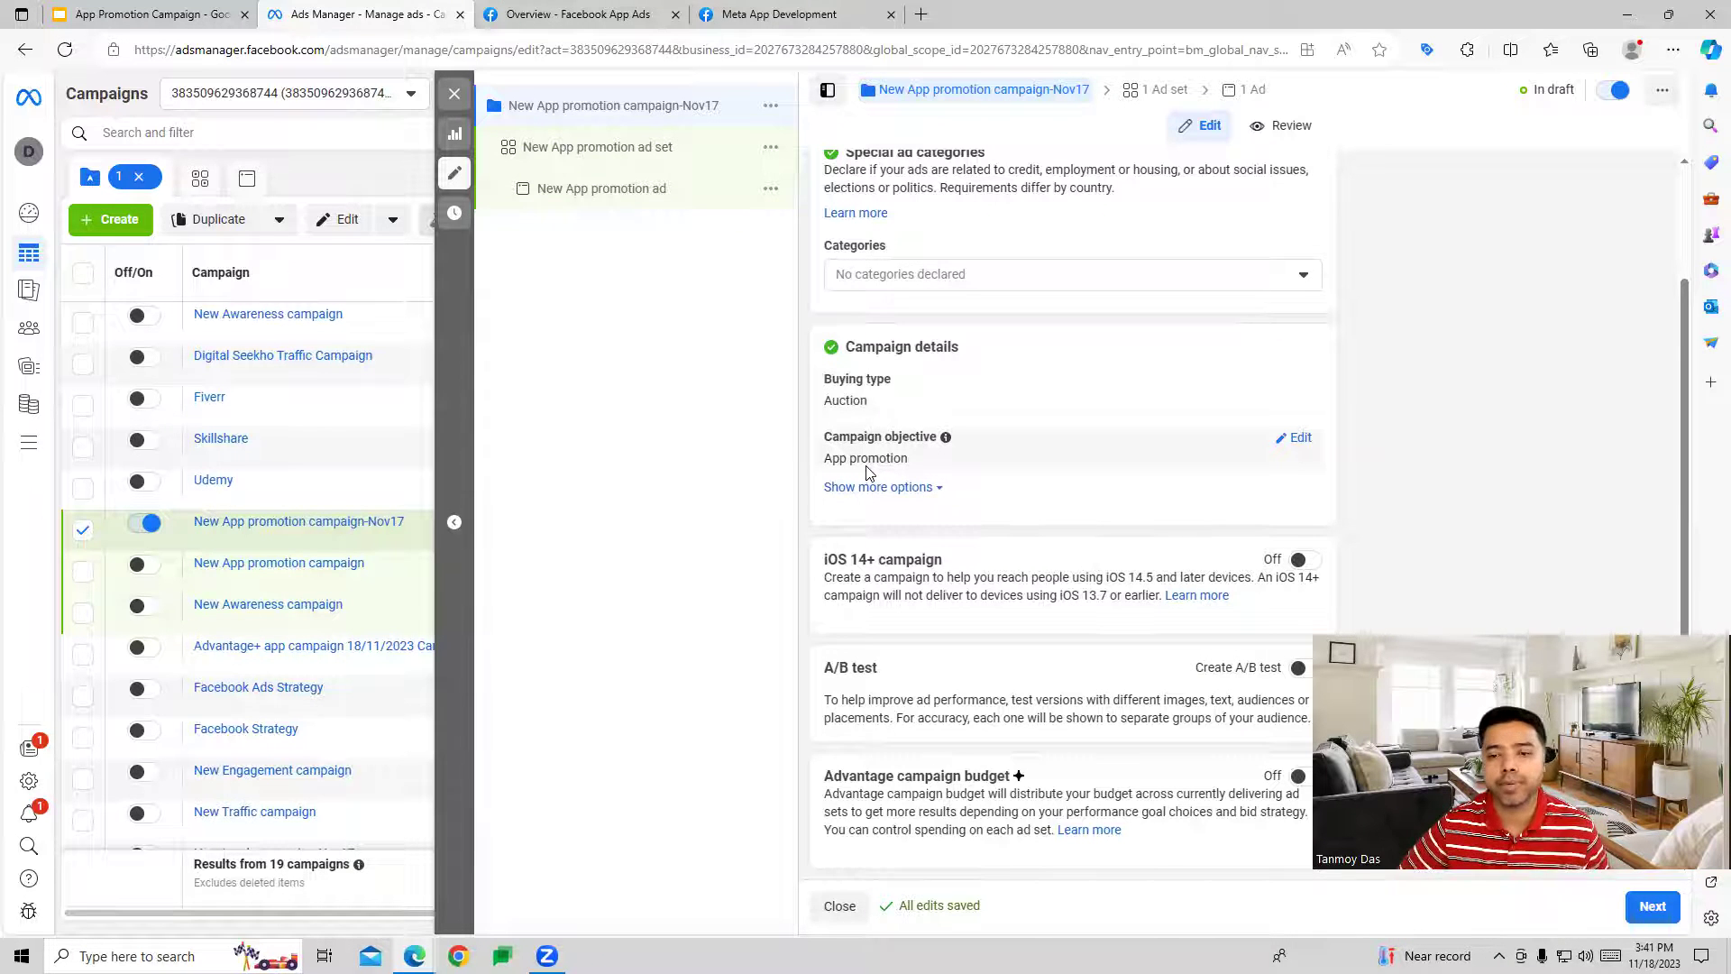
pyautogui.click(929, 489)
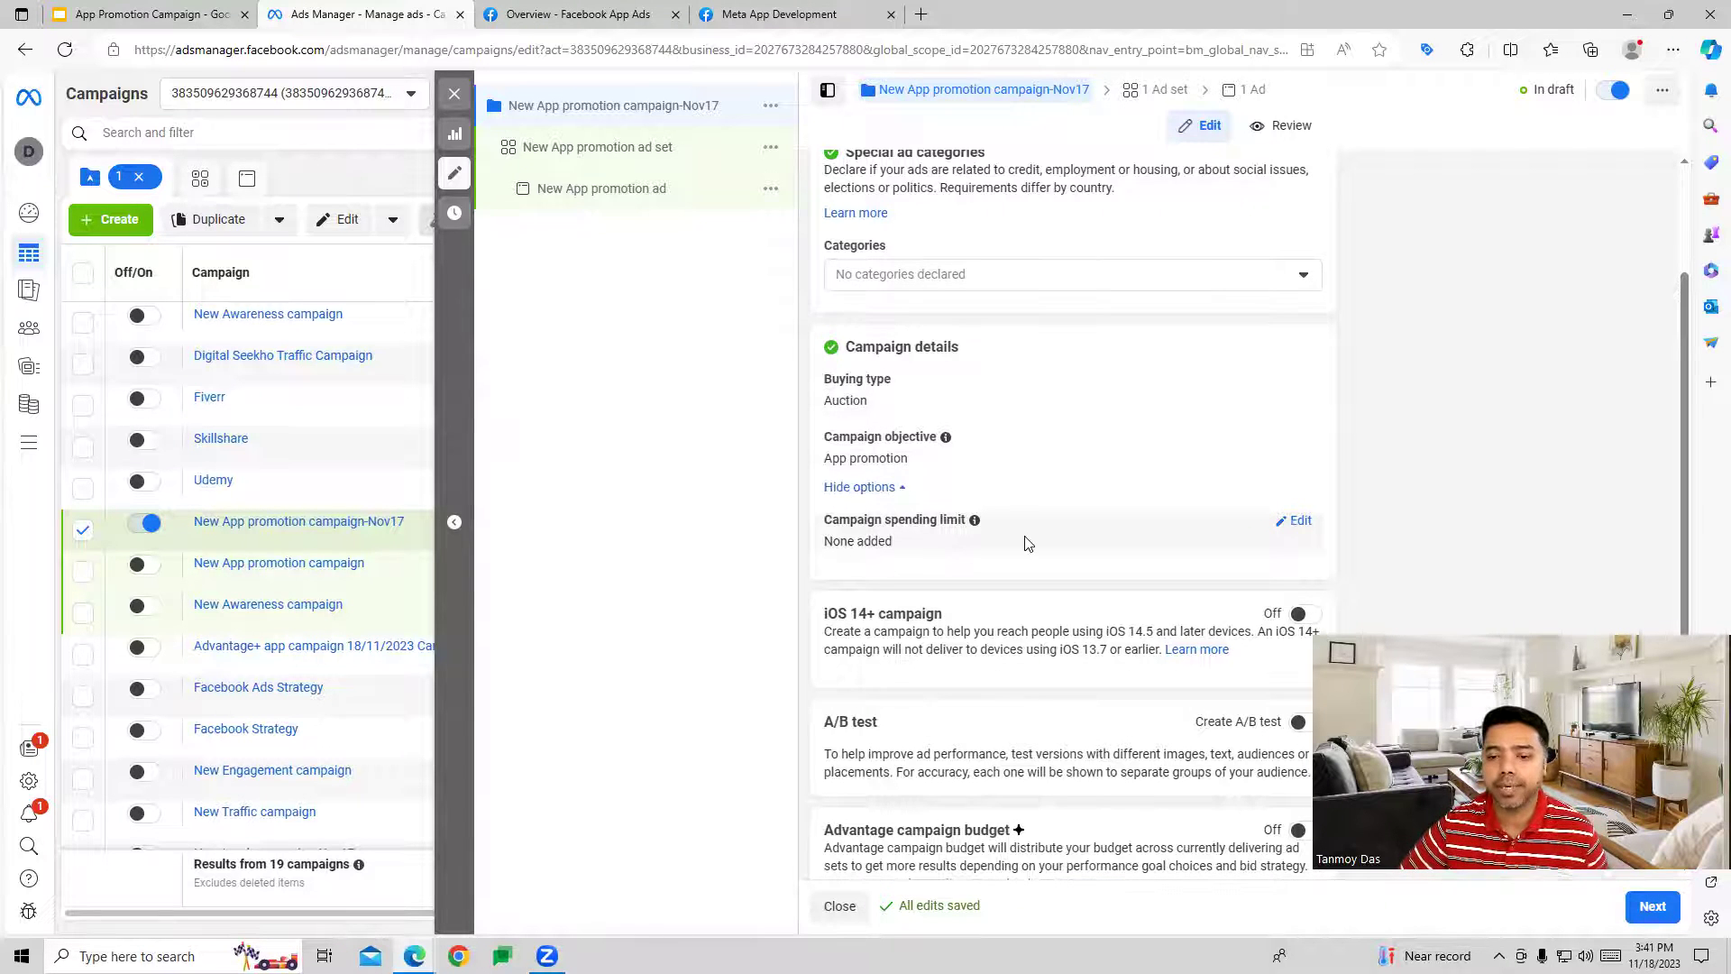
pyautogui.scroll(-1, 1026, 544)
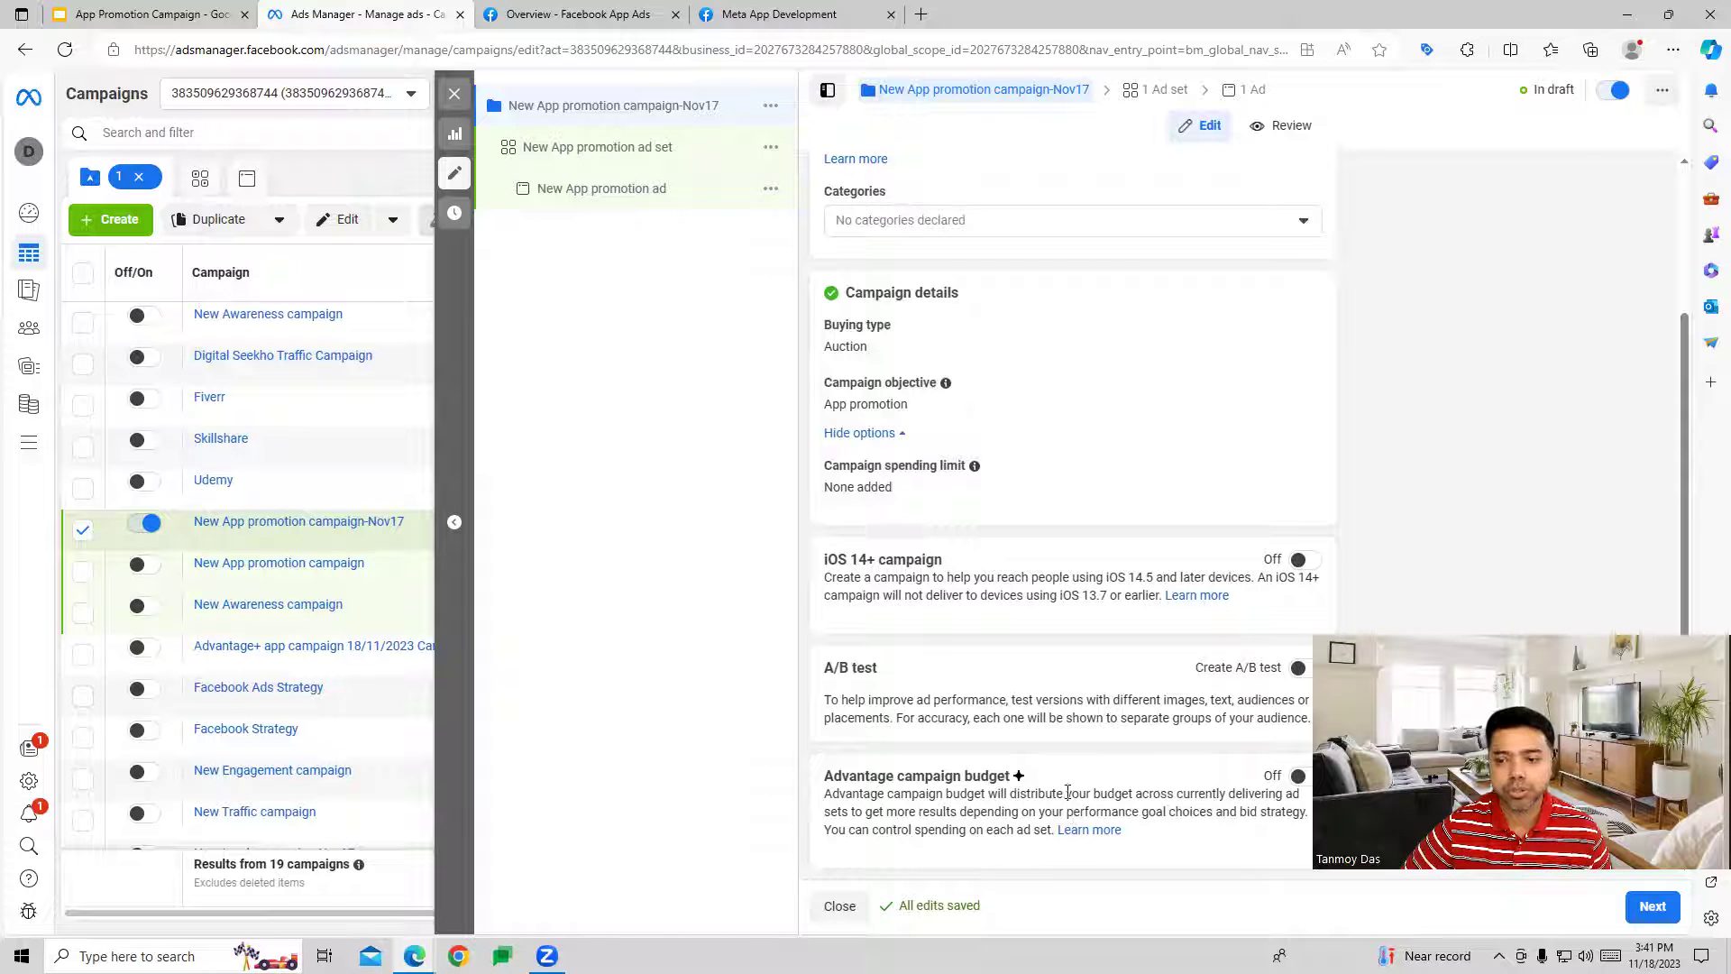
pyautogui.click(1653, 908)
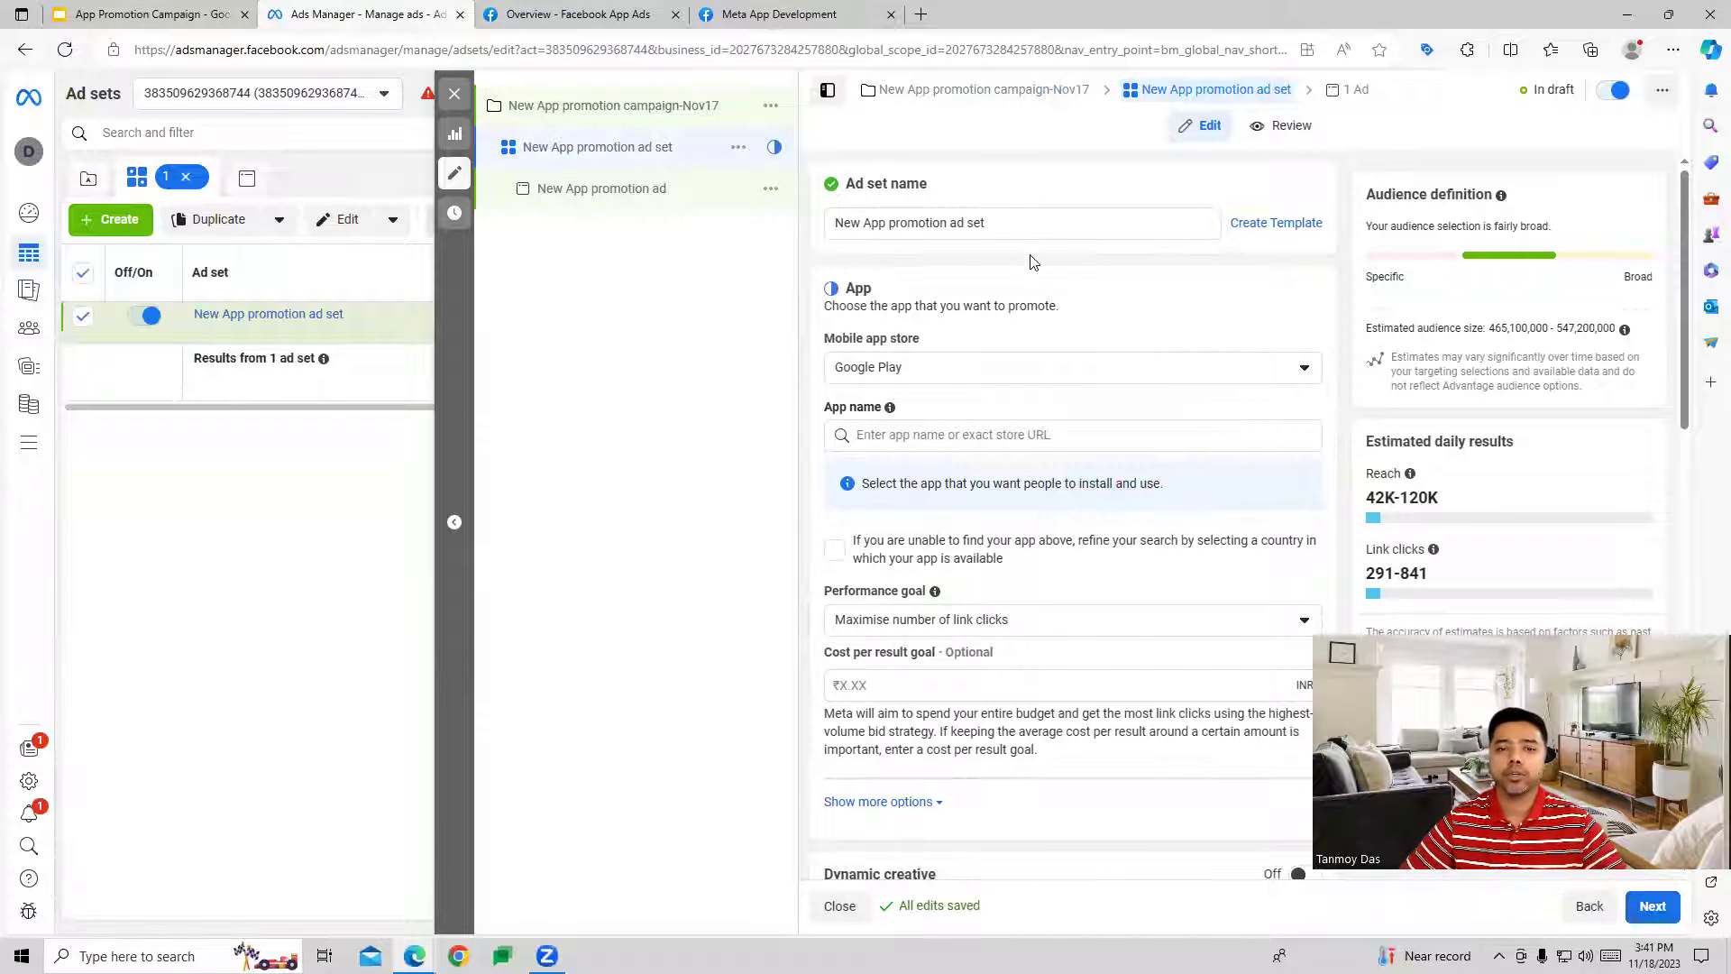
# Step: Rename the ad set to New App promotion ad set-123 and promote Uber Driver from Google Play
pyautogui.click(1017, 224)
pyautogui.write('-1')
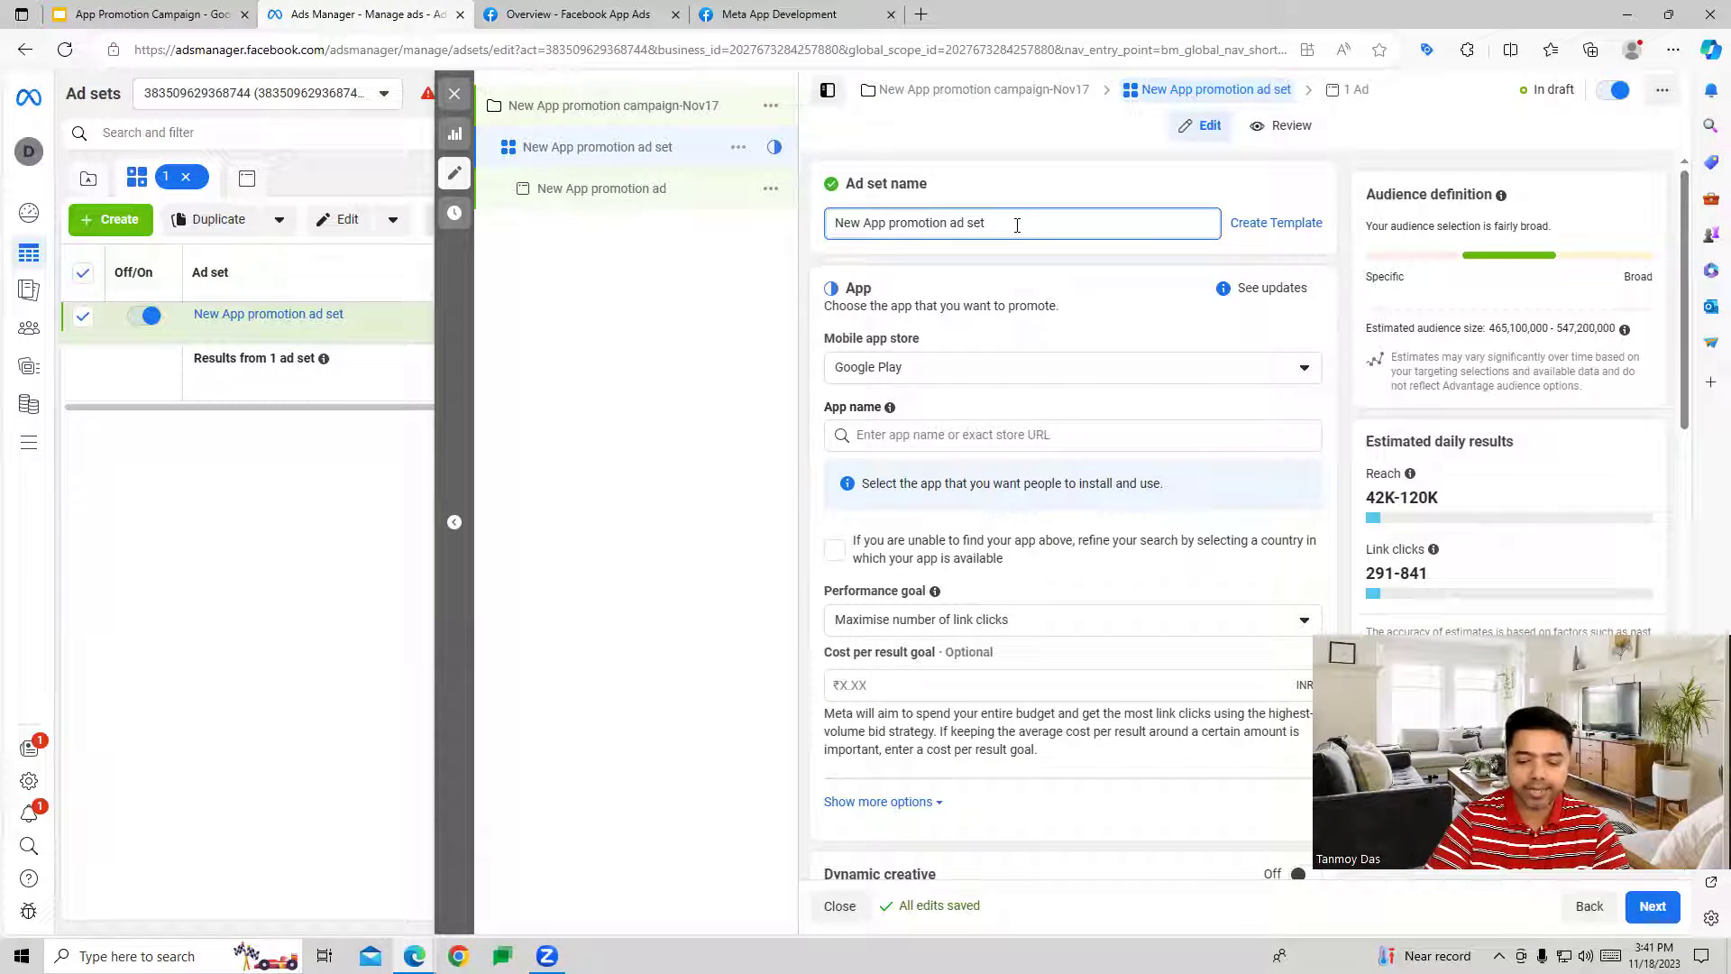
pyautogui.write('23')
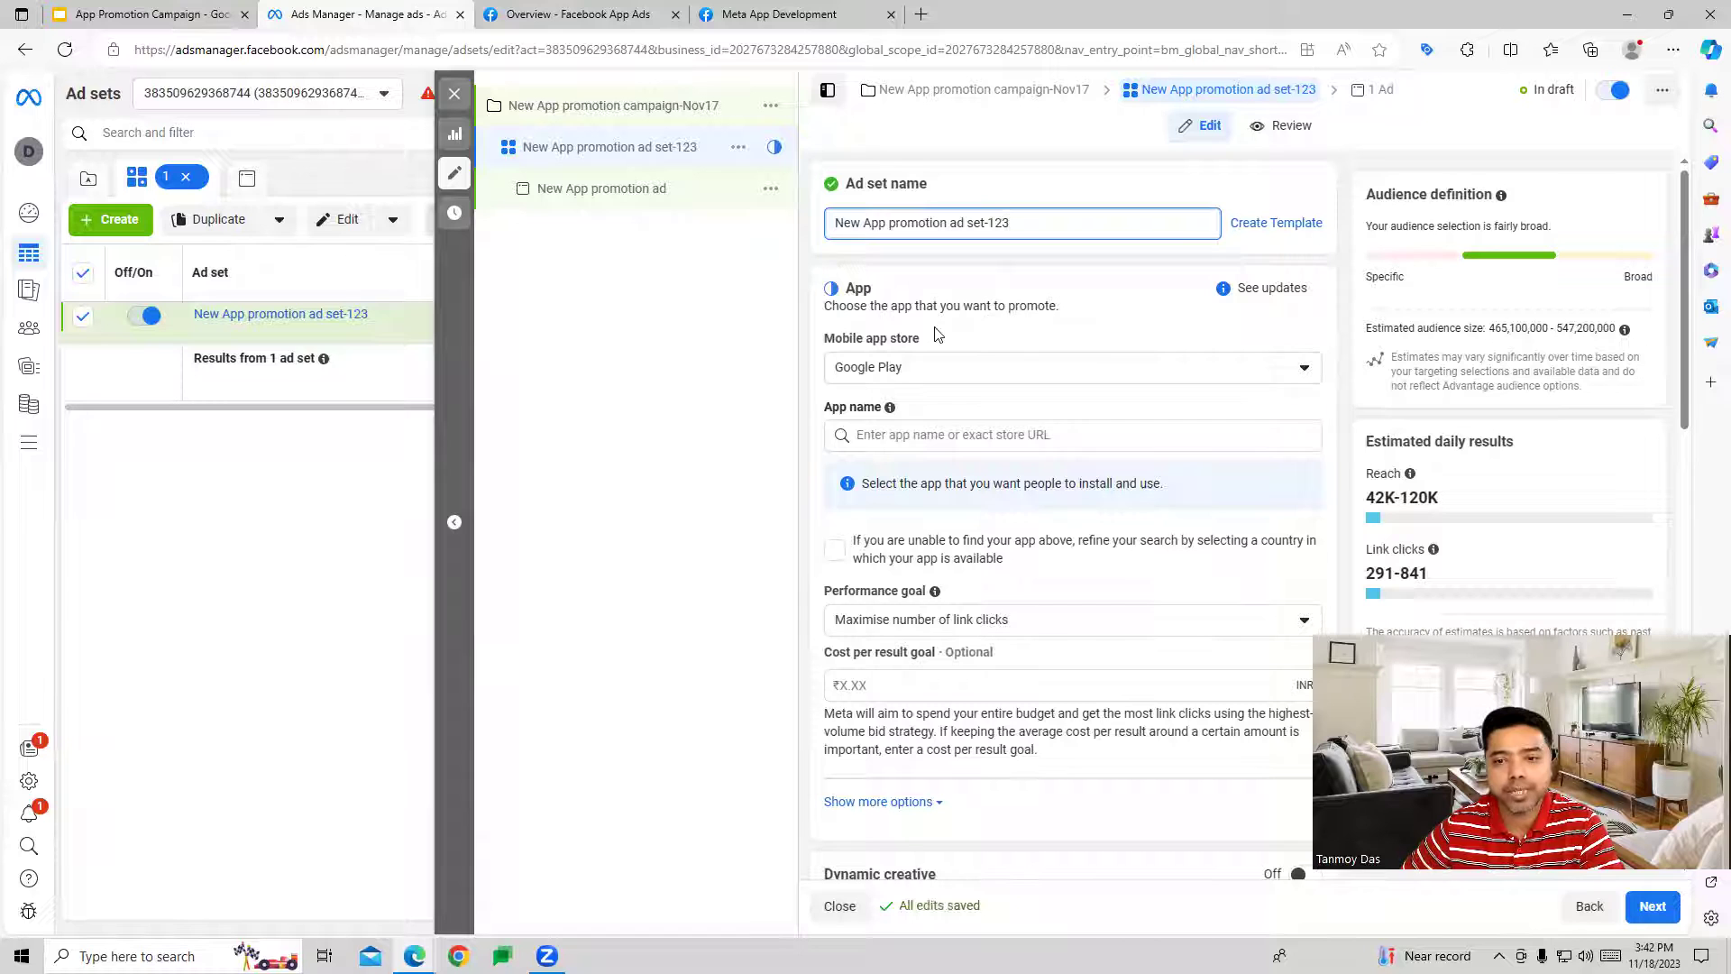
pyautogui.click(945, 377)
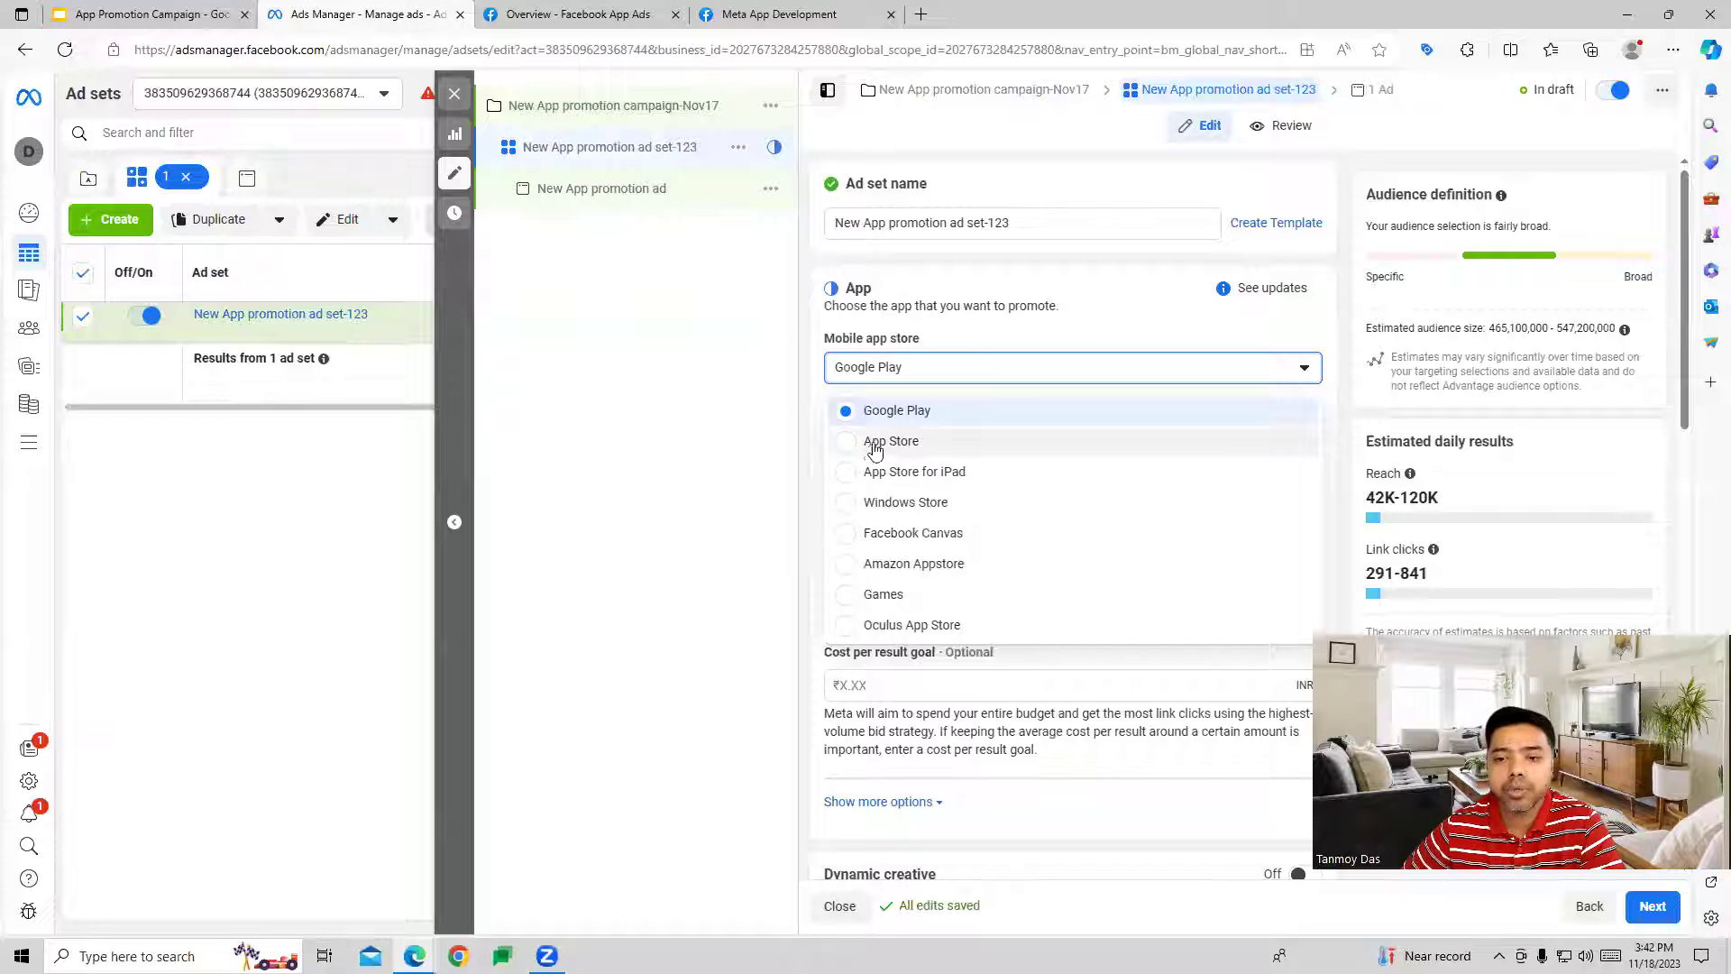
pyautogui.click(888, 411)
pyautogui.click(918, 436)
pyautogui.write('uber')
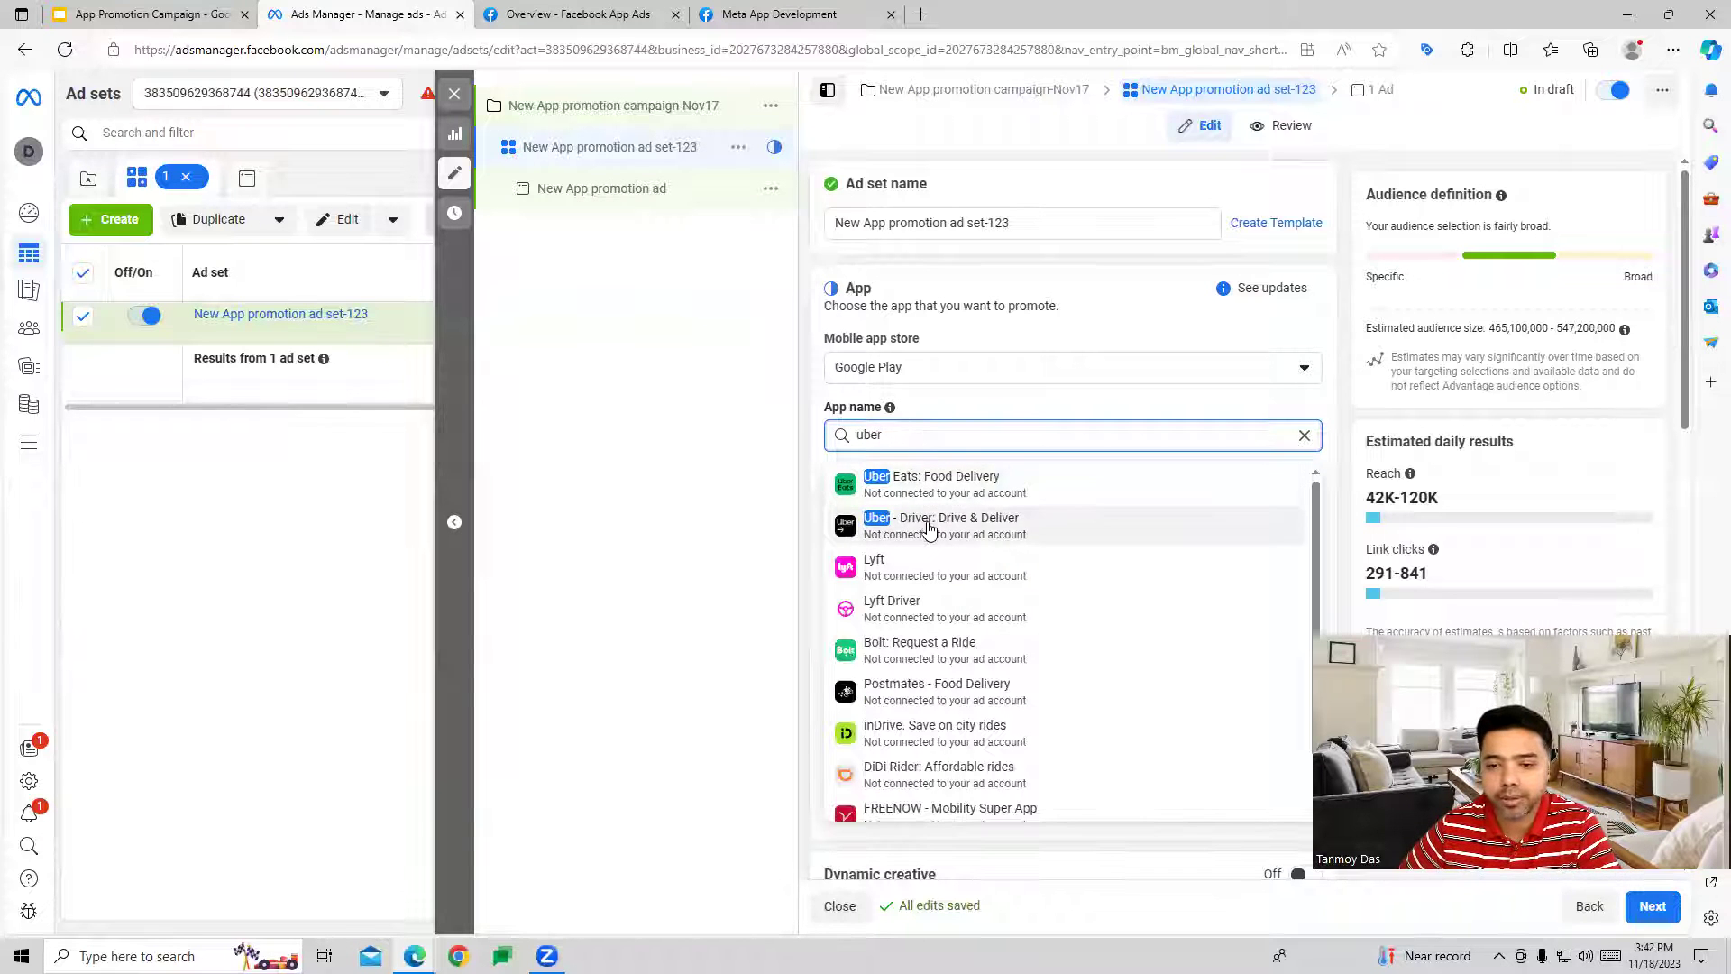
pyautogui.click(1036, 526)
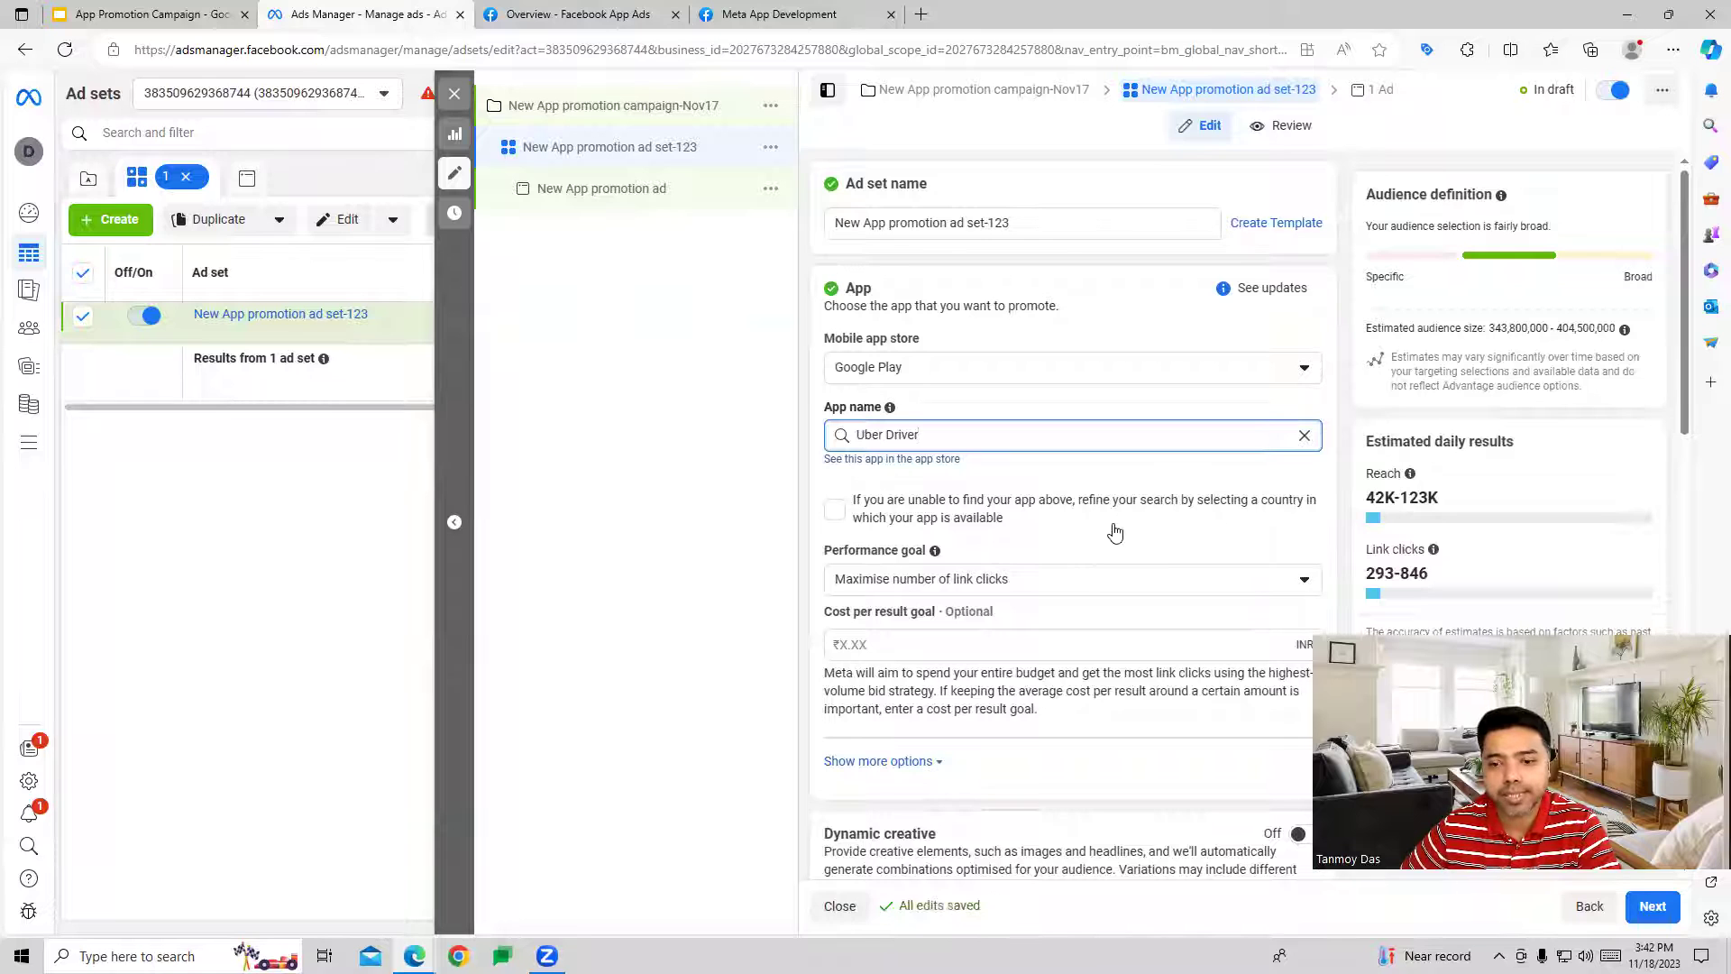
# Step: Set the ad set's performance goal to Maximise number of app installs
pyautogui.scroll(-3, 1092, 540)
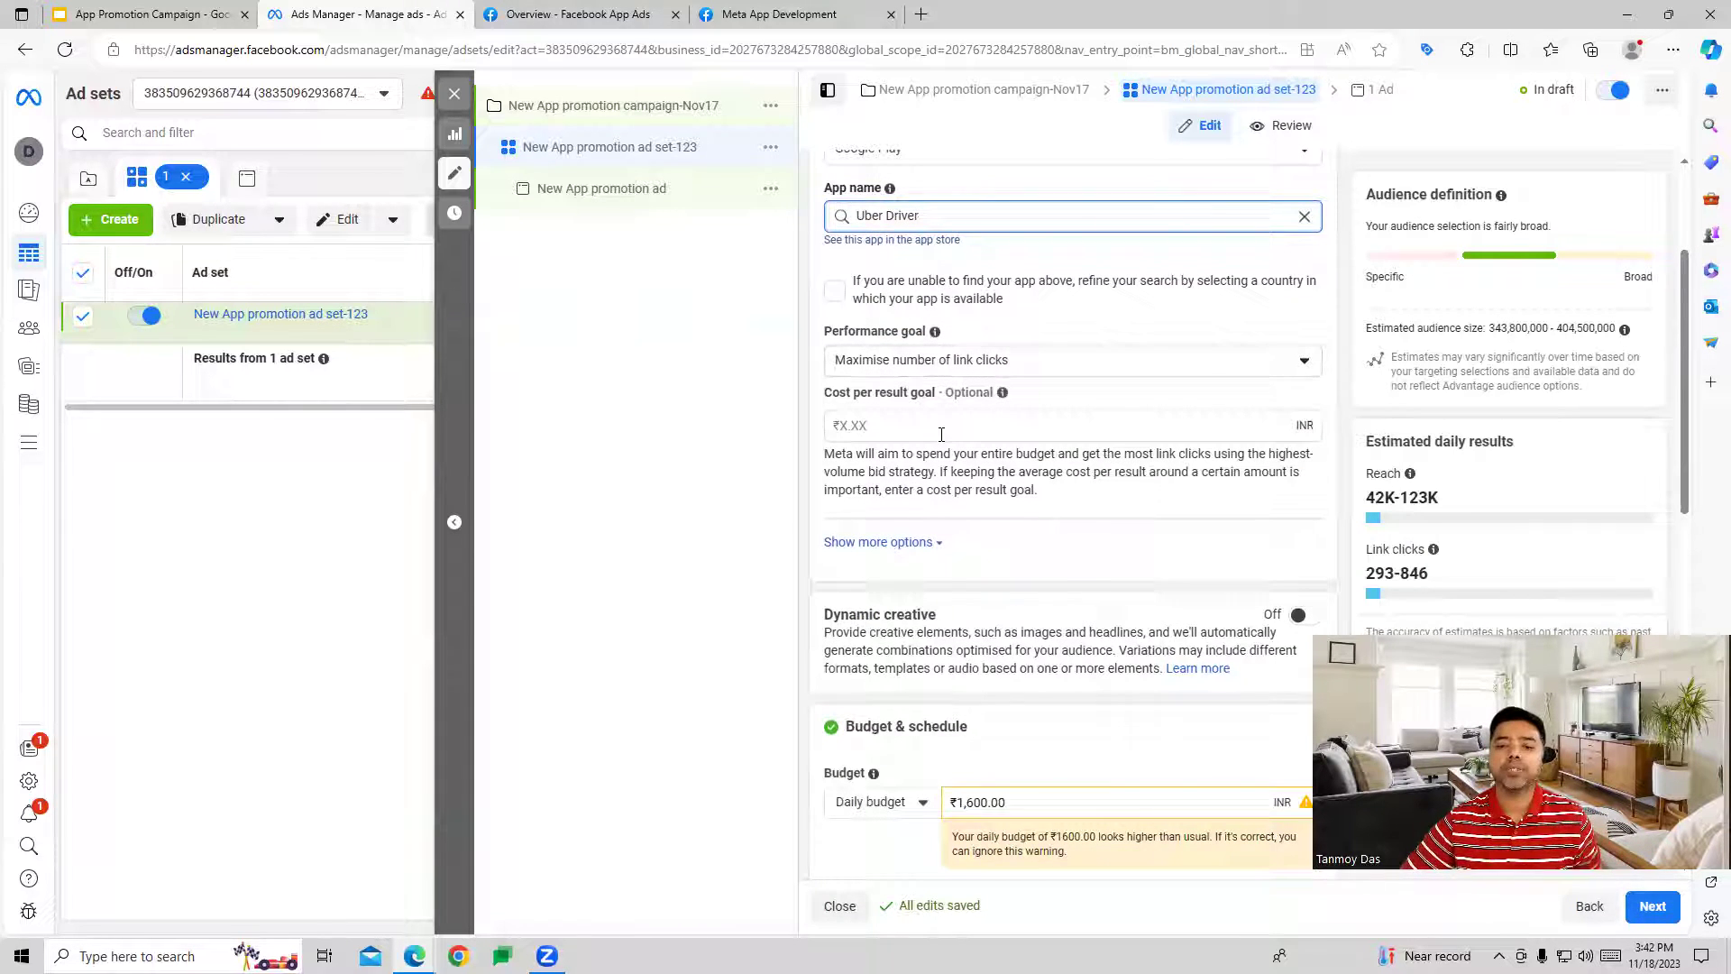
pyautogui.click(934, 362)
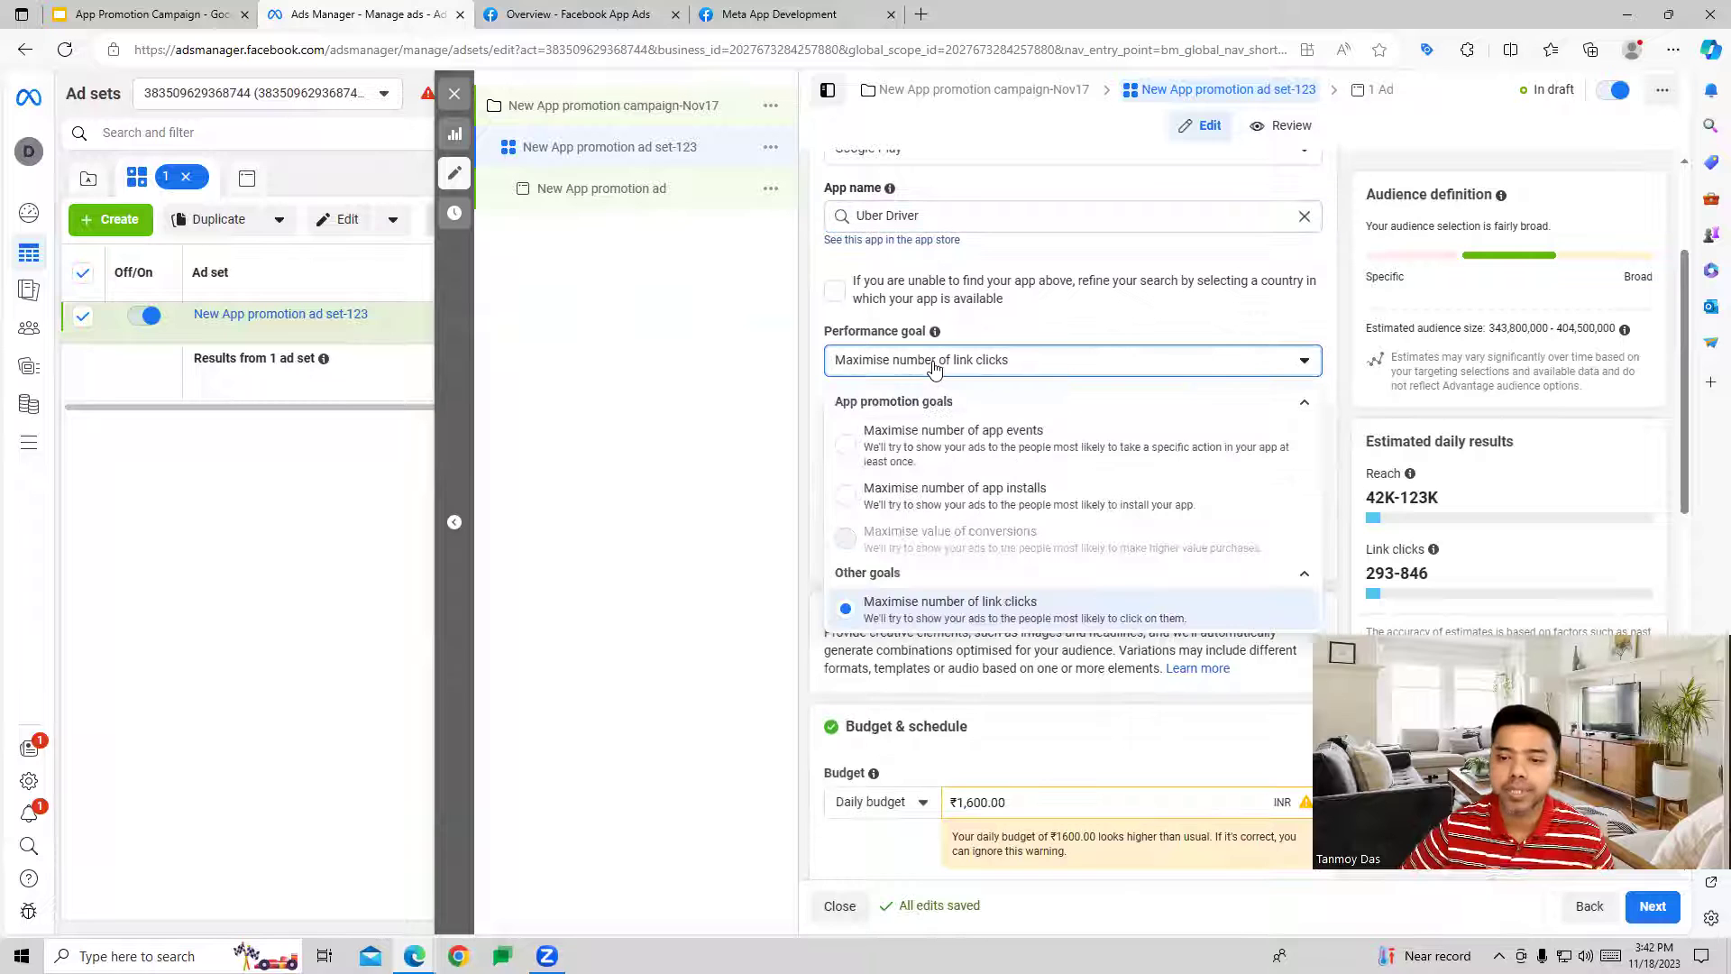
pyautogui.click(888, 495)
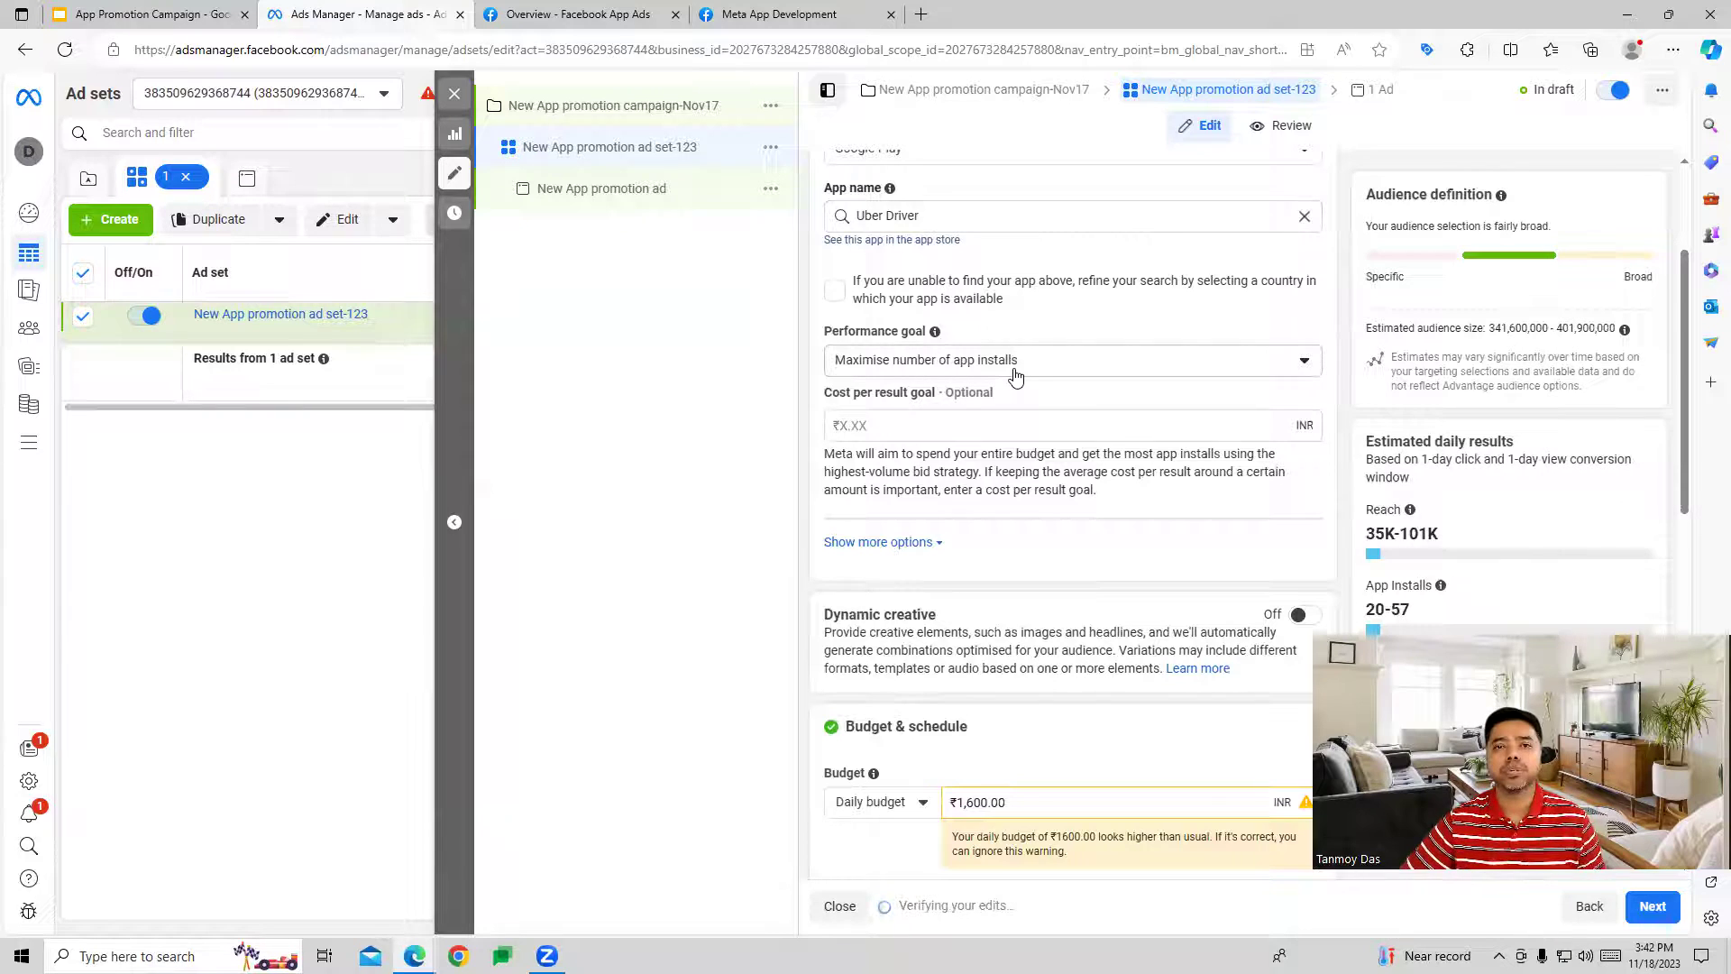
pyautogui.click(913, 430)
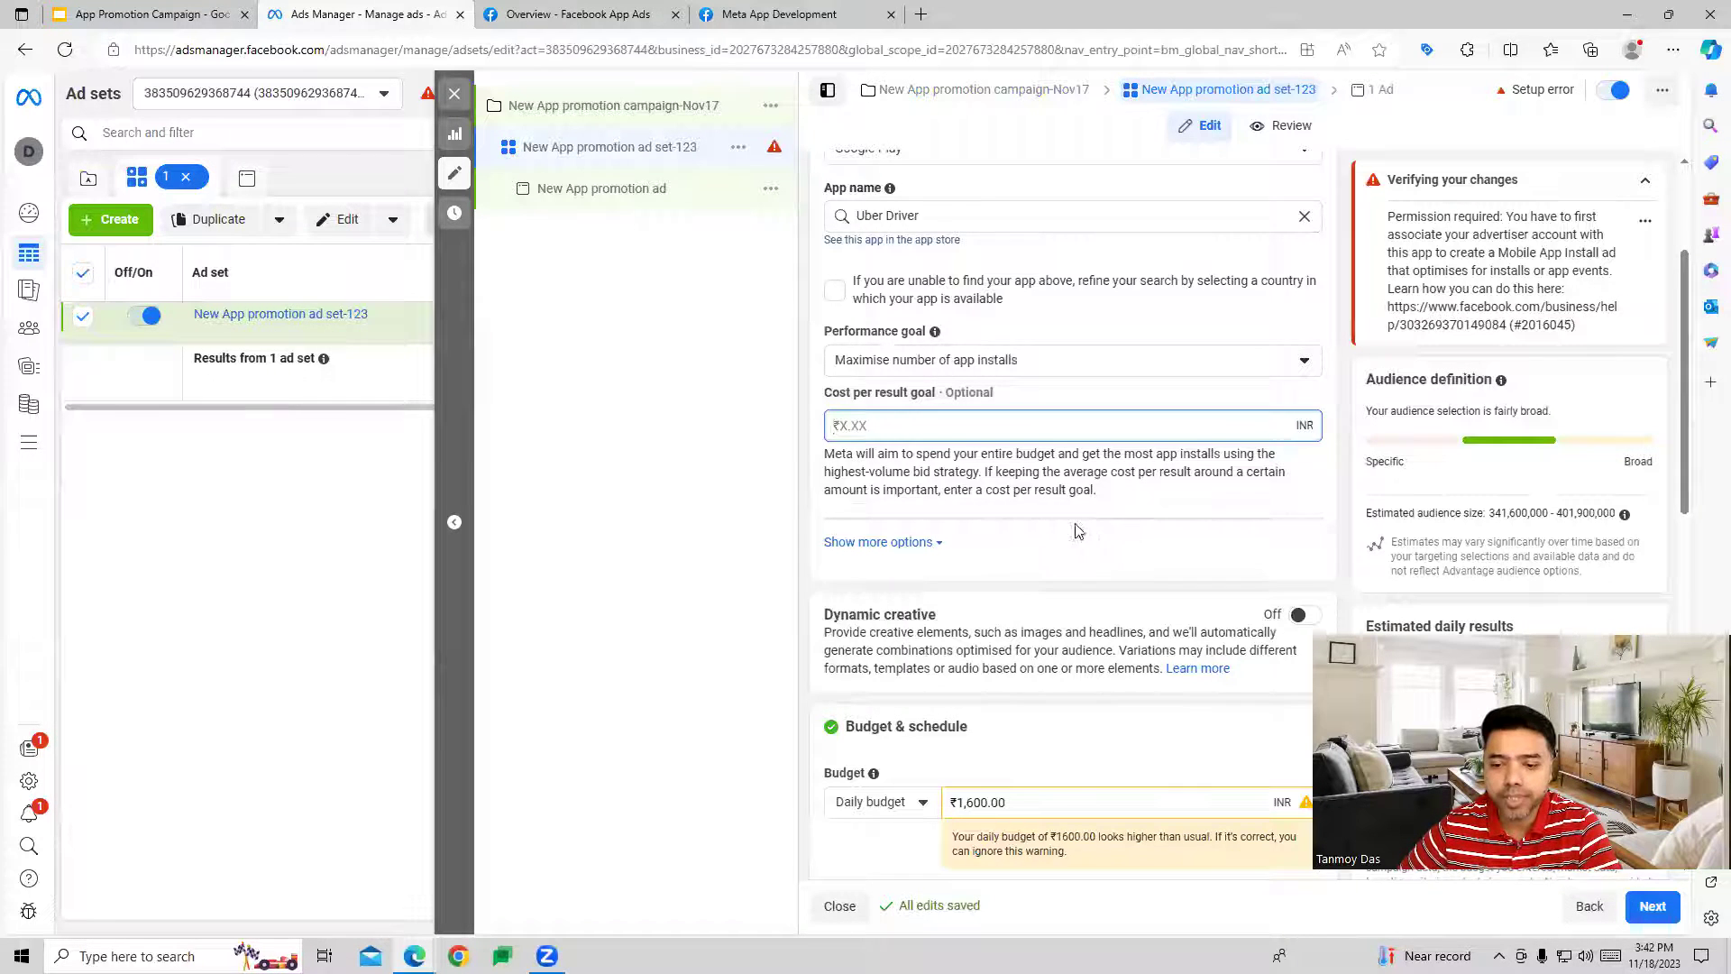
# Step: Review the ₹1,600.00 daily budget value of the ad set
pyautogui.scroll(-5, 1073, 526)
pyautogui.scroll(-2, 1073, 526)
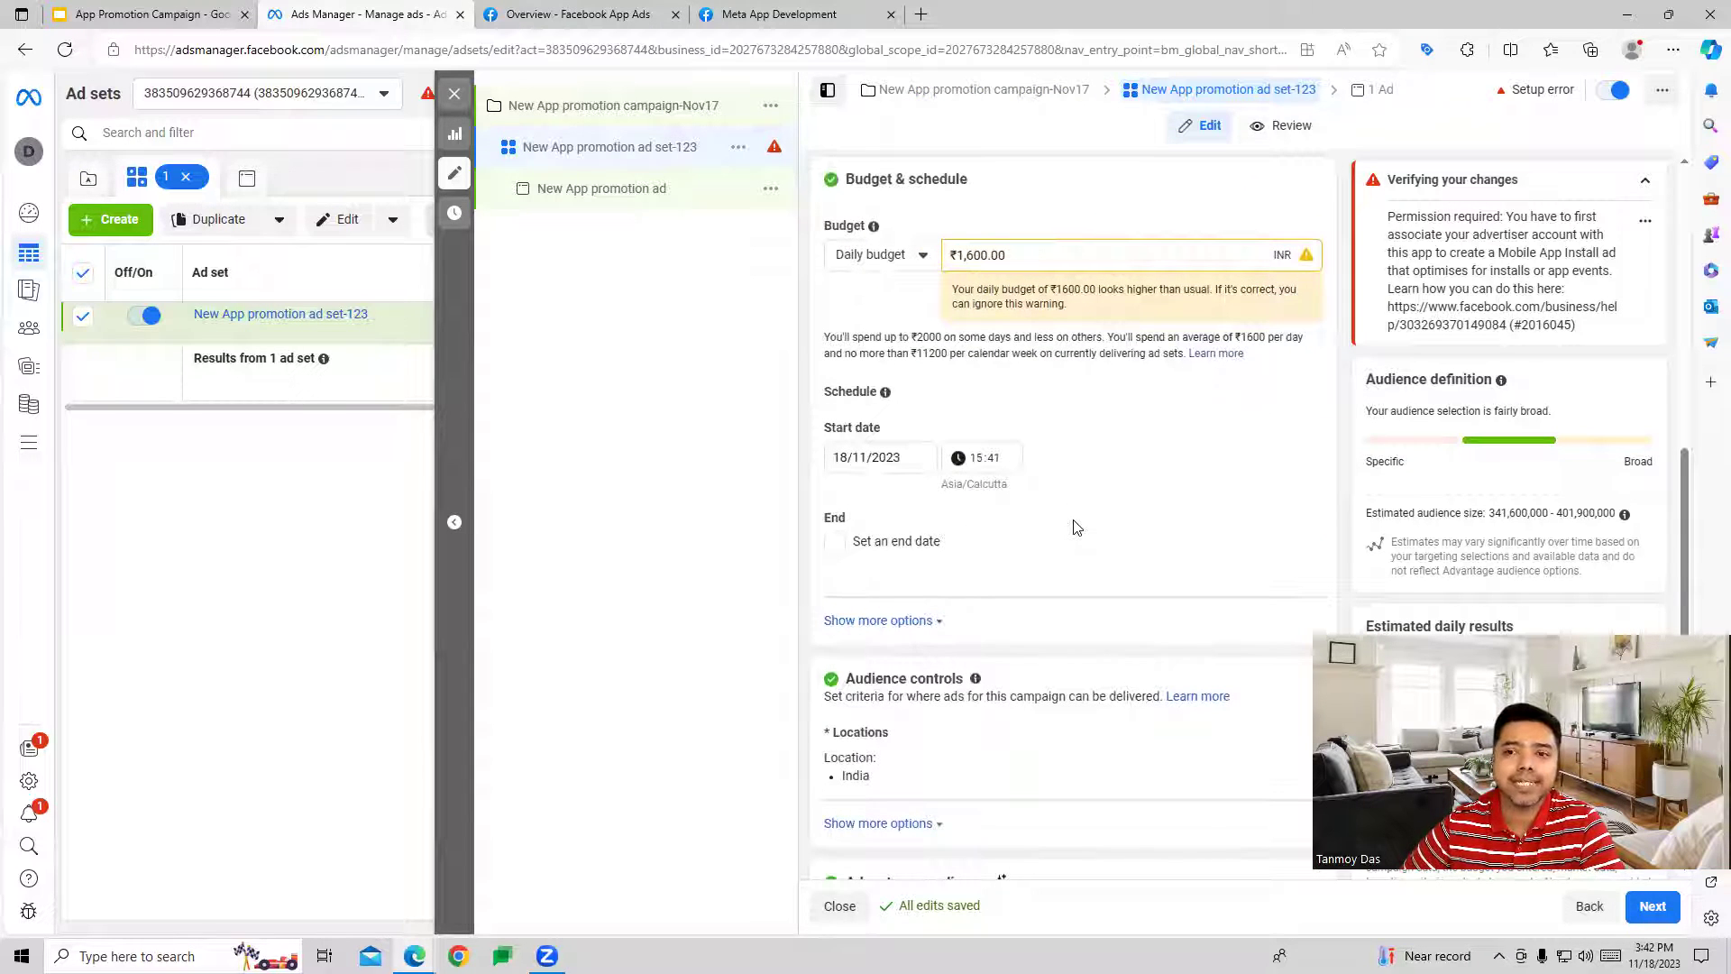
pyautogui.tripleClick(998, 255)
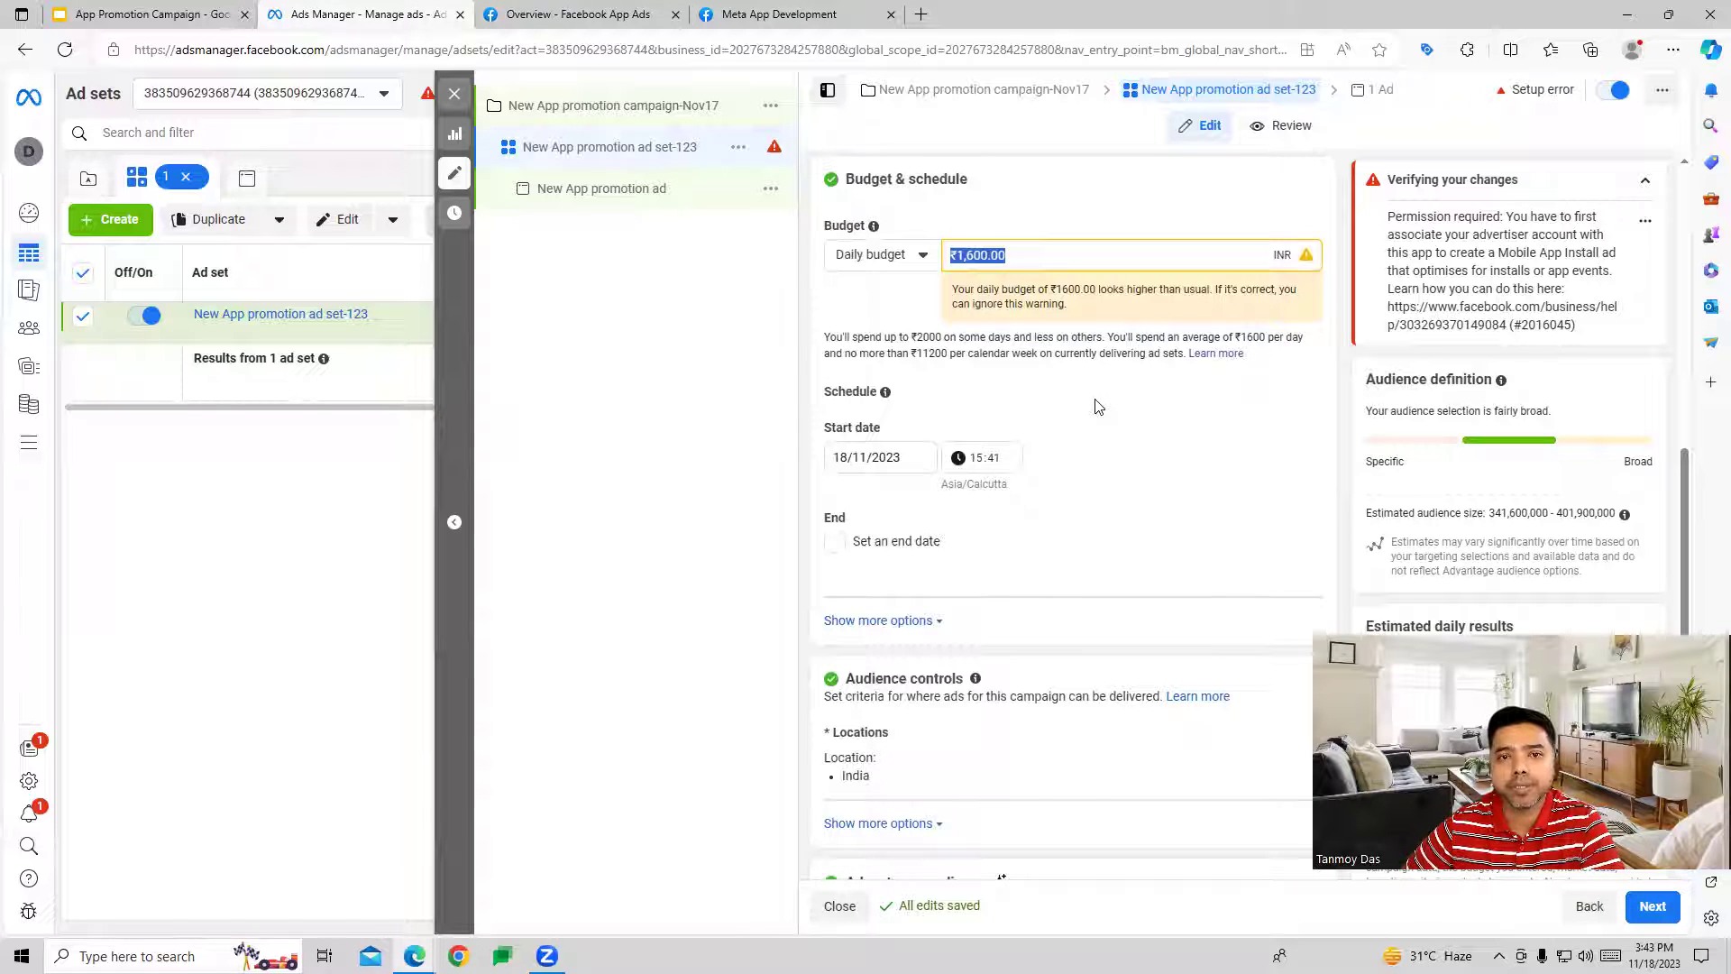
pyautogui.scroll(-1, 1098, 407)
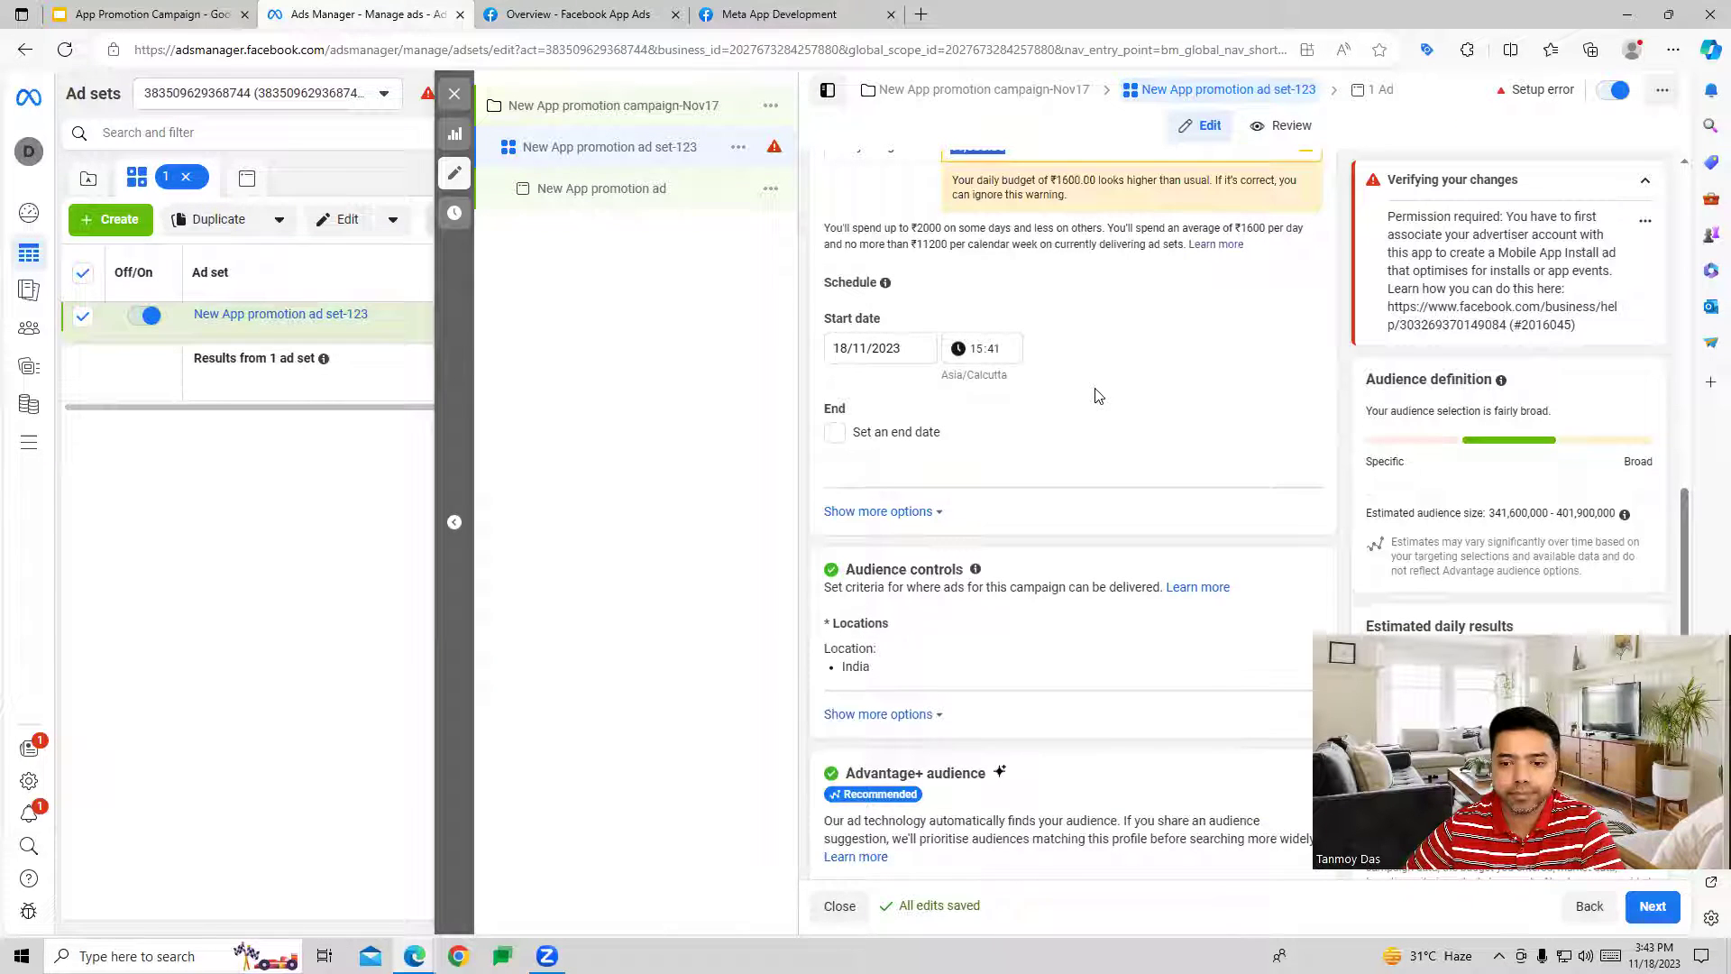
pyautogui.scroll(-3, 1098, 397)
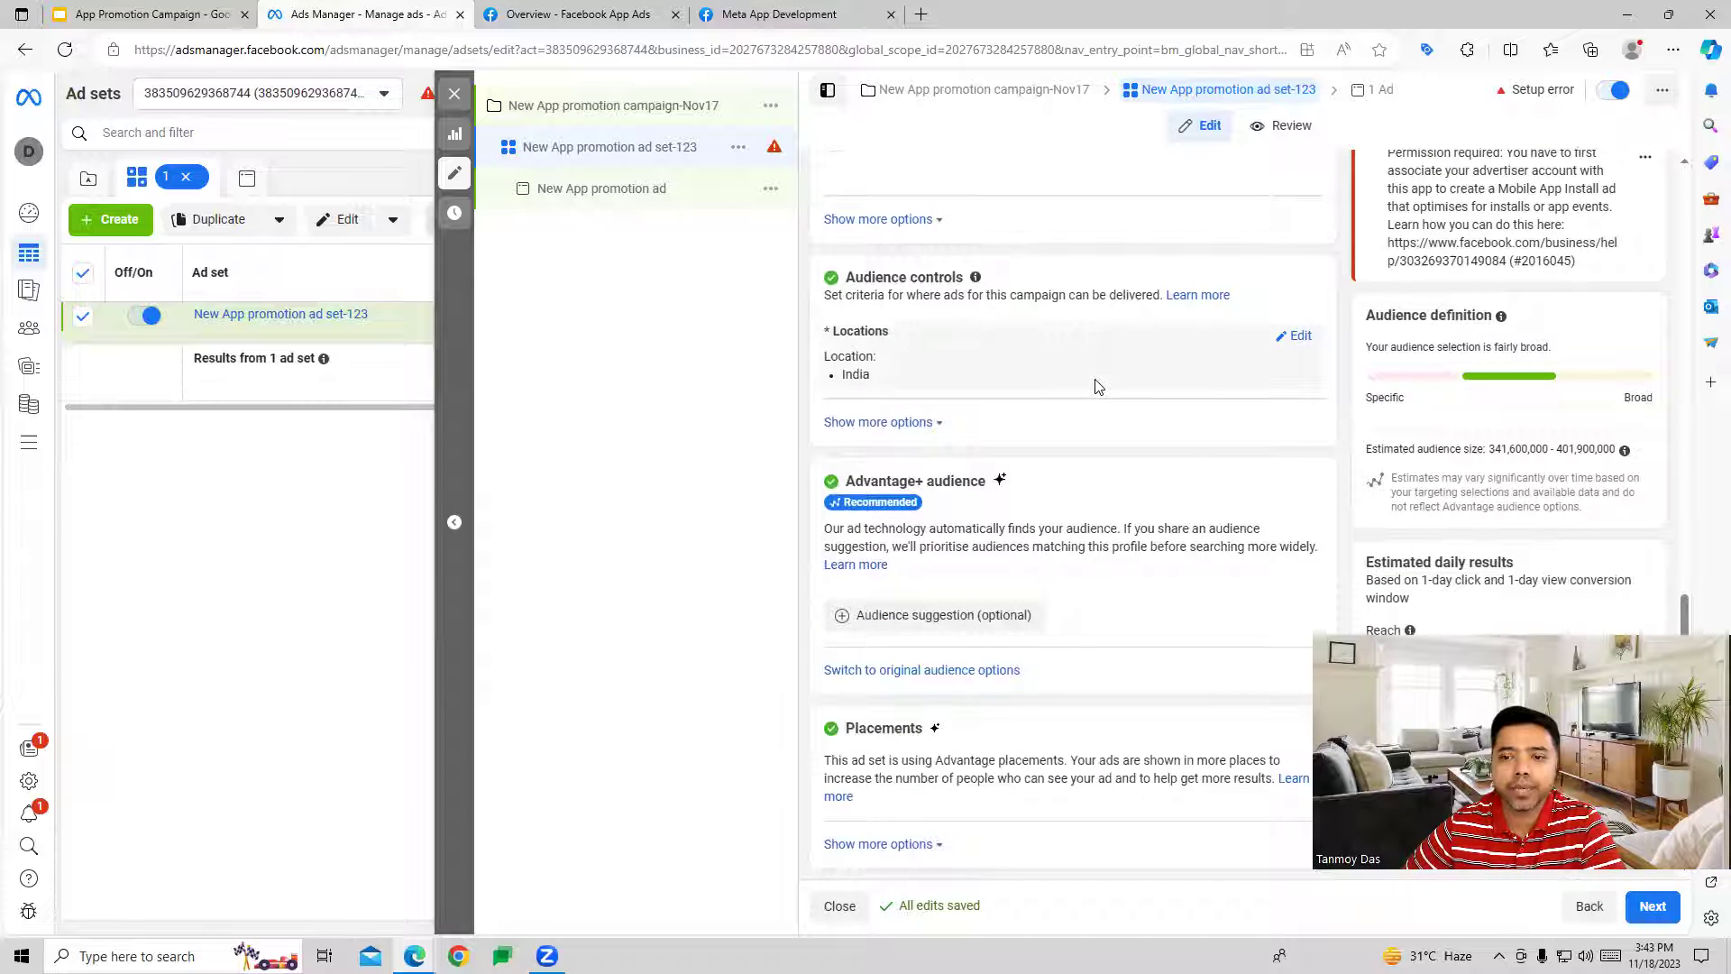
# Step: Add New York, New York to the ad set's target locations alongside India
pyautogui.click(1299, 337)
pyautogui.click(989, 481)
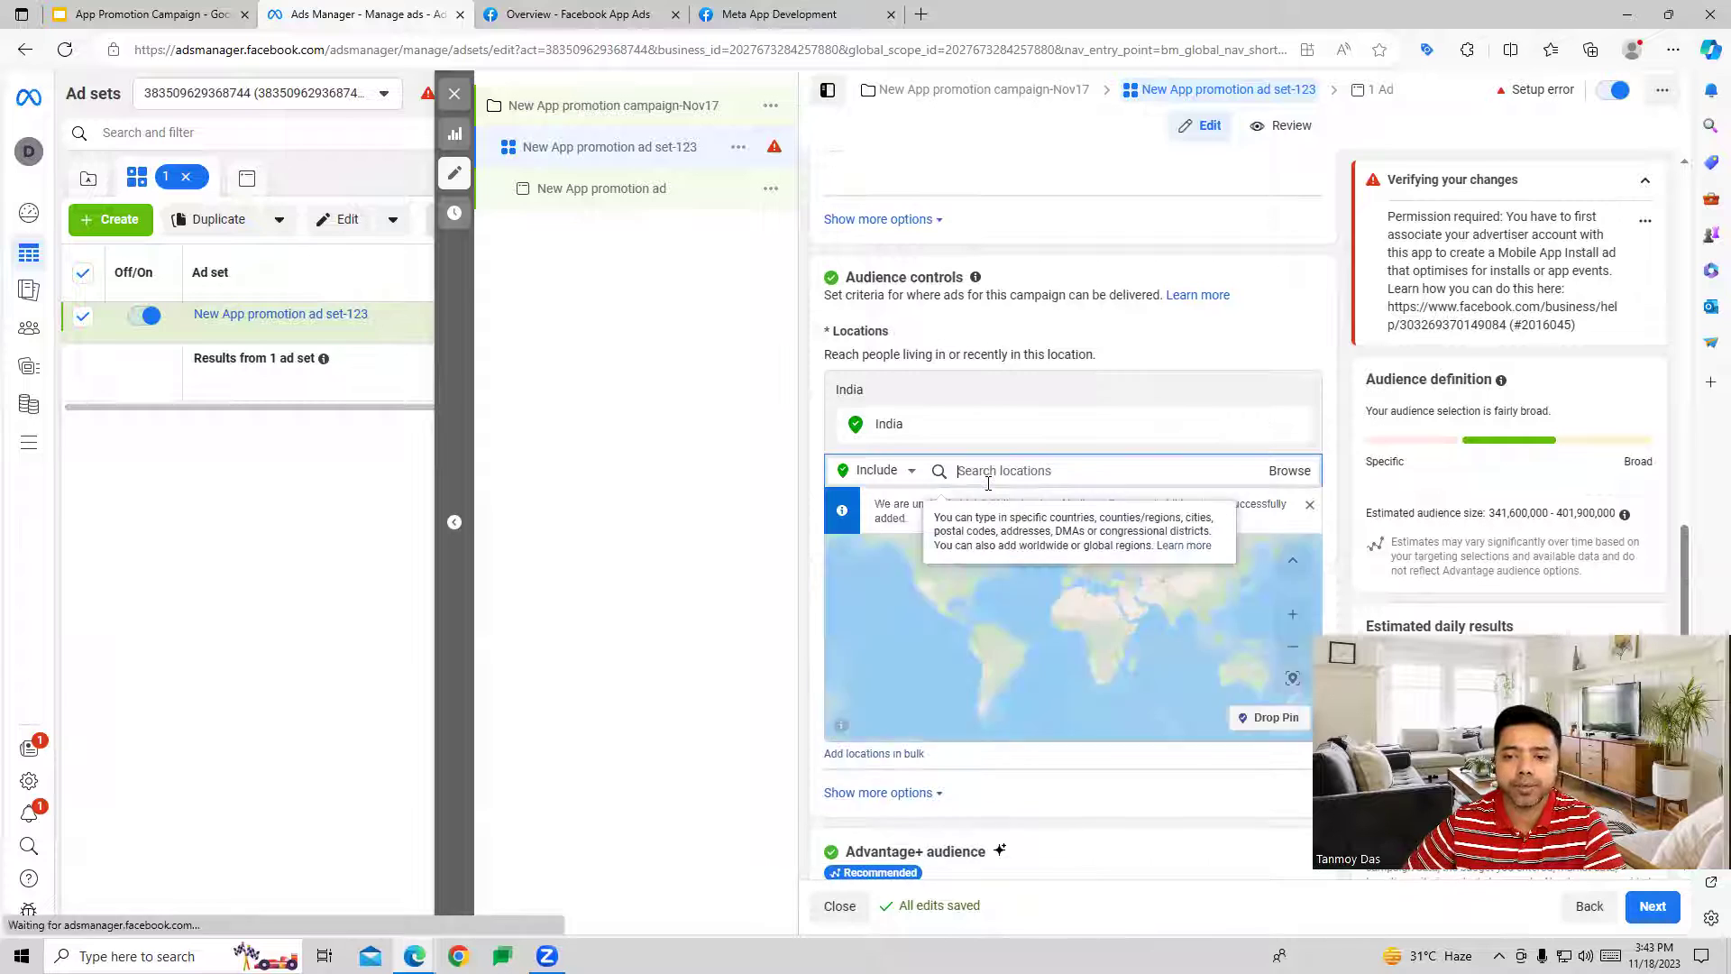
pyautogui.write('new yo')
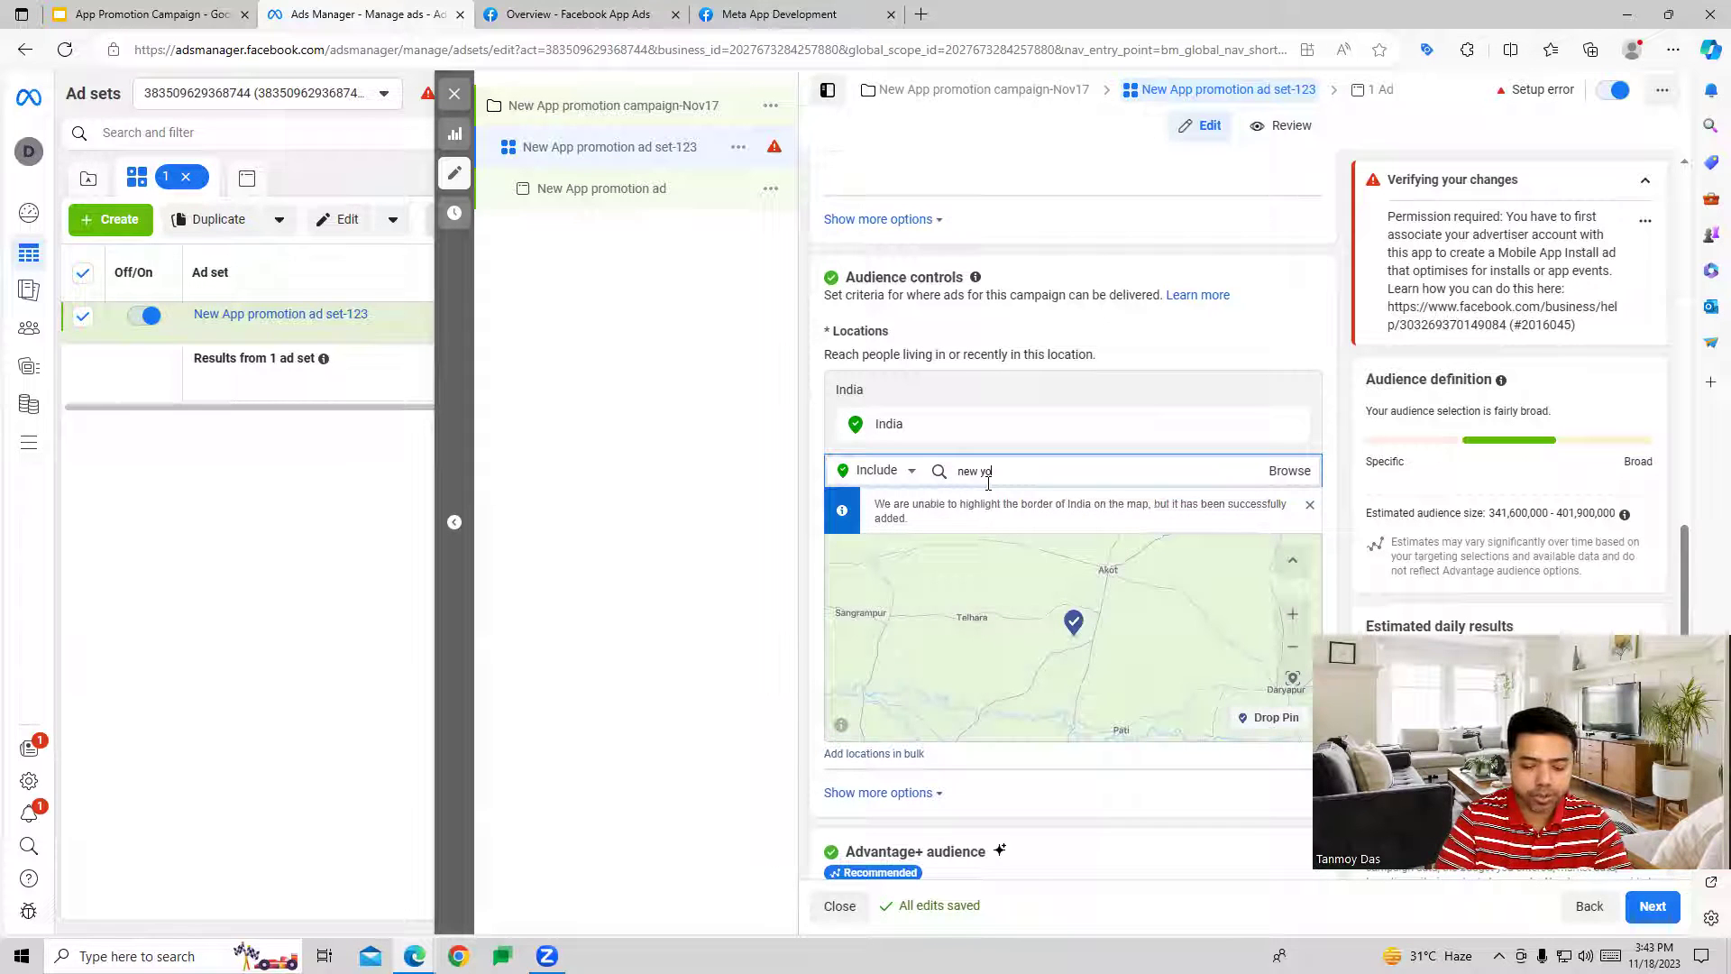
pyautogui.write('rk')
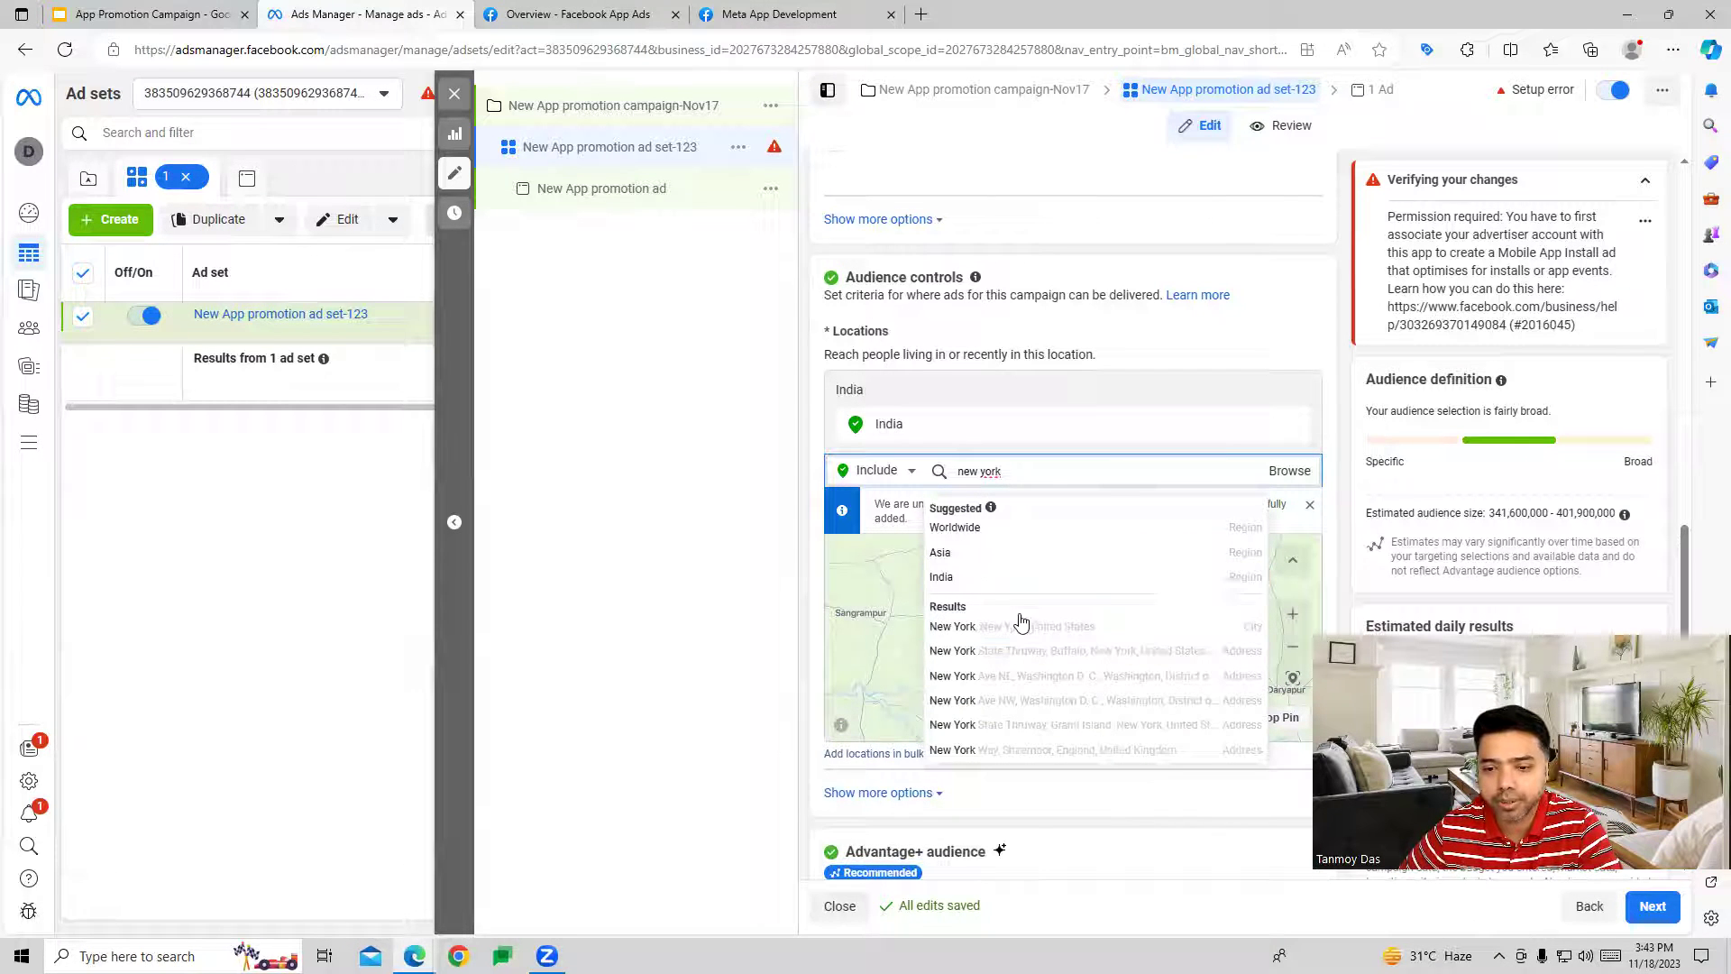
pyautogui.click(1240, 626)
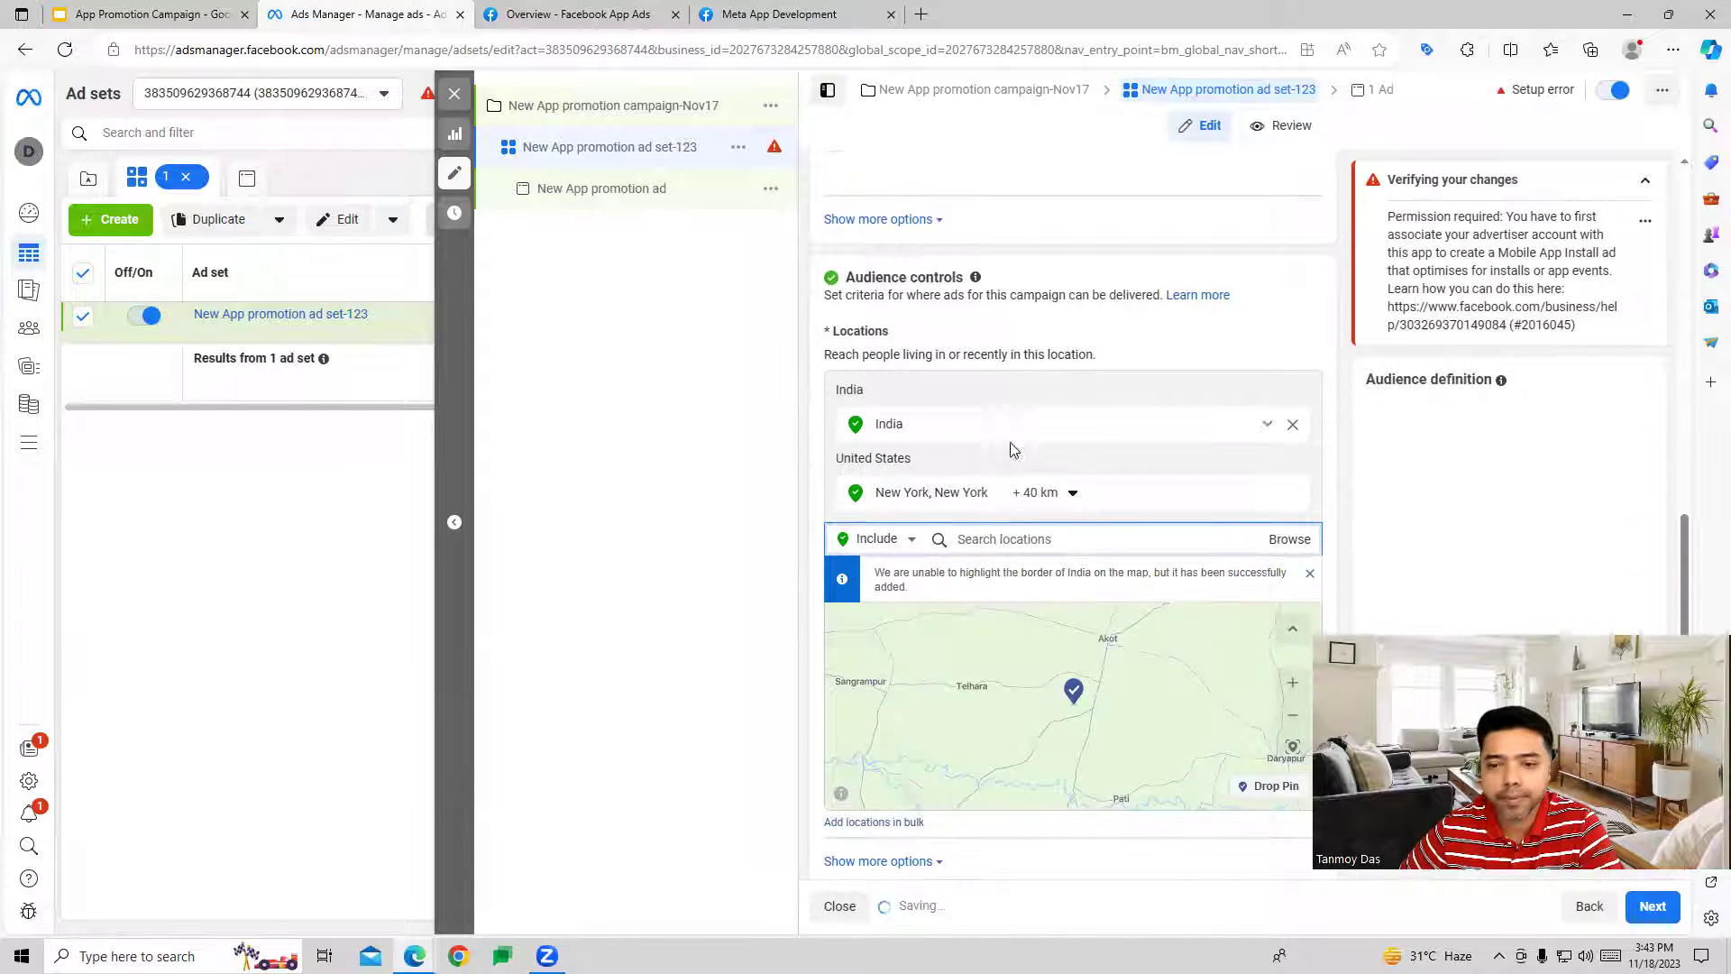
pyautogui.scroll(-3, 1023, 395)
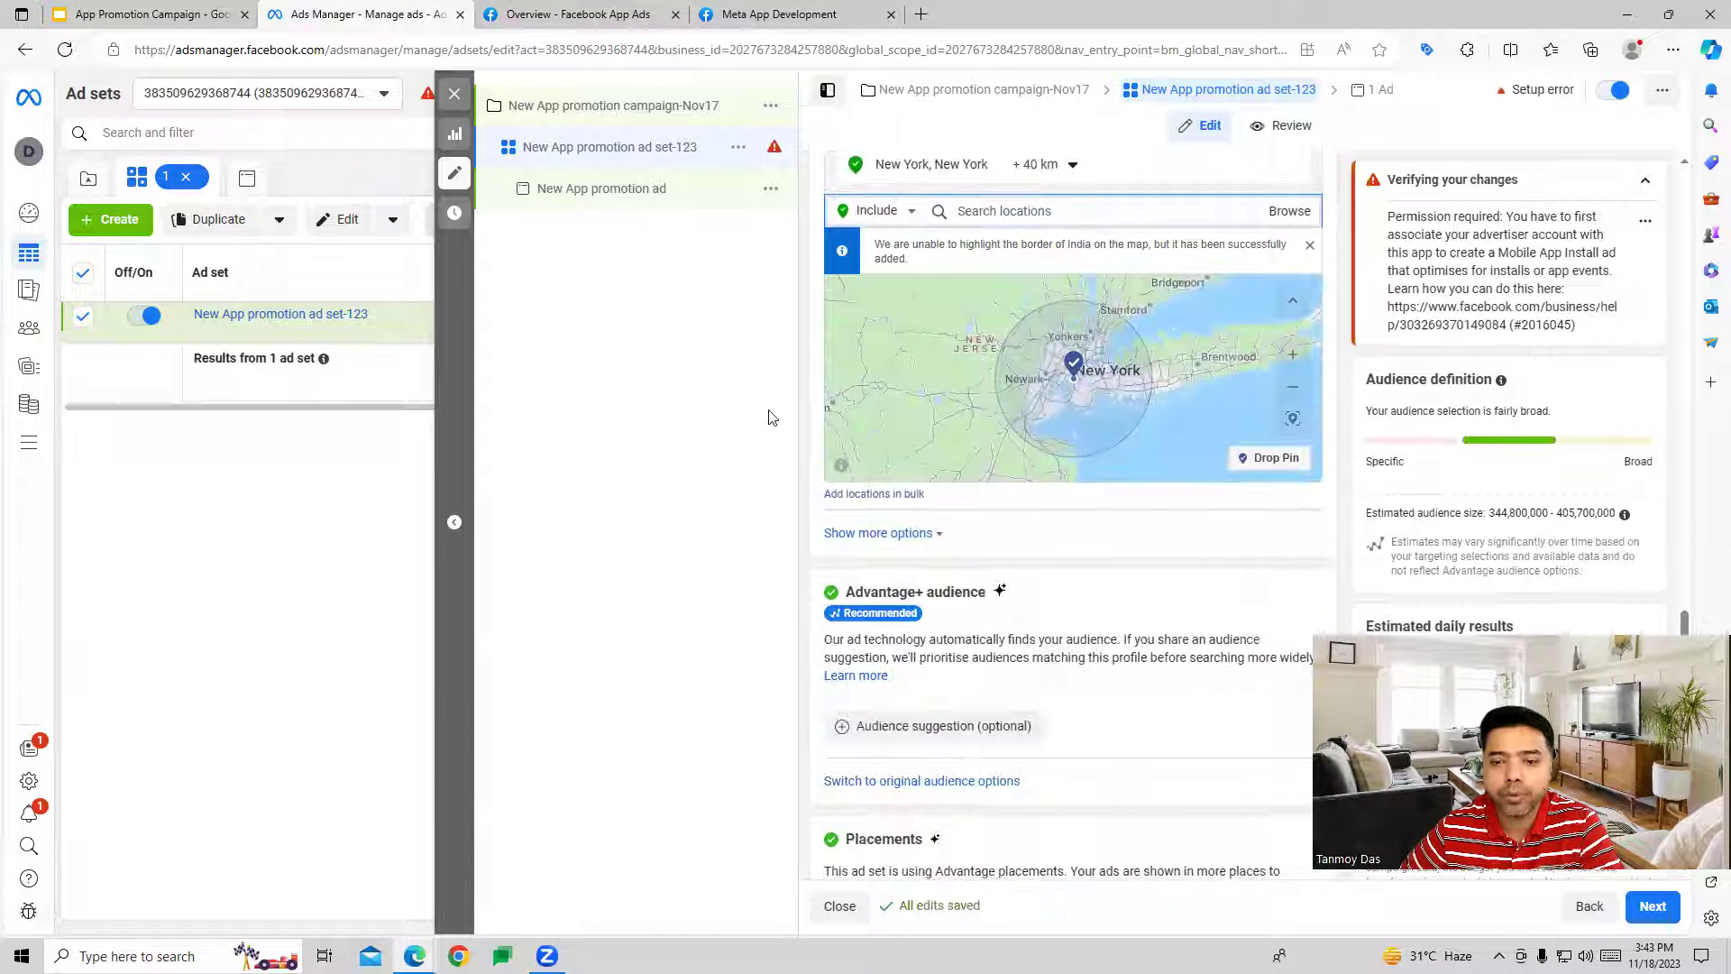
pyautogui.scroll(-1, 977, 452)
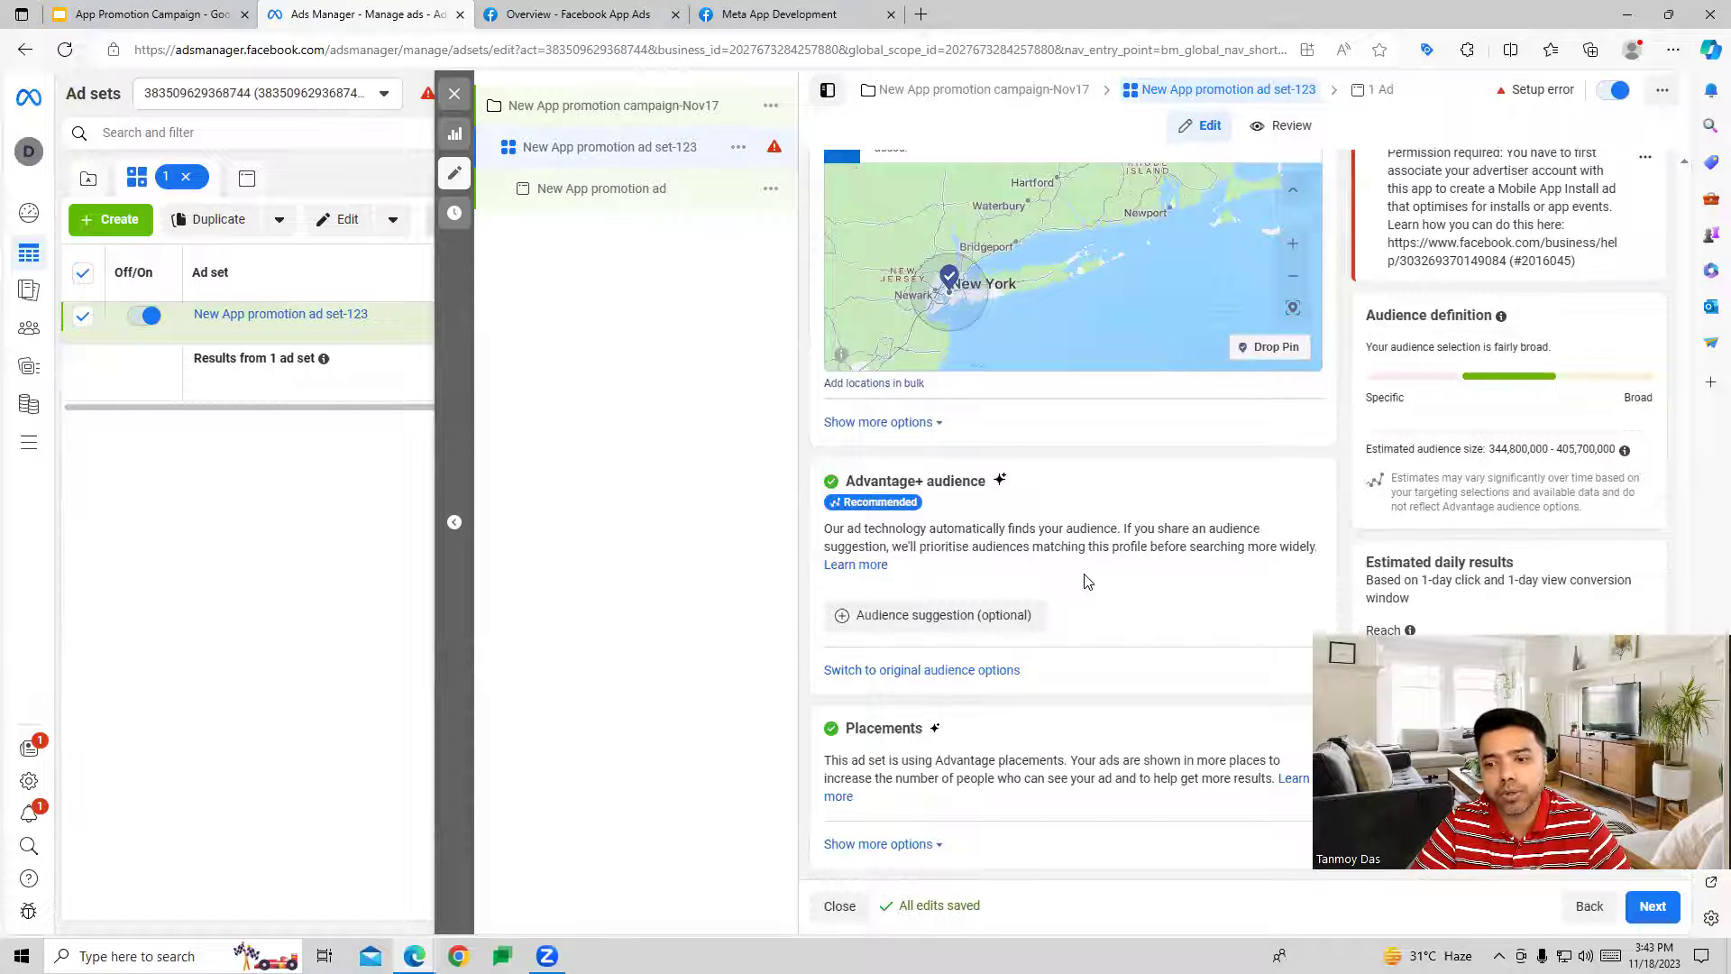
# Step: Switch the ad set from Advantage+ audience to the original audience options
pyautogui.click(905, 672)
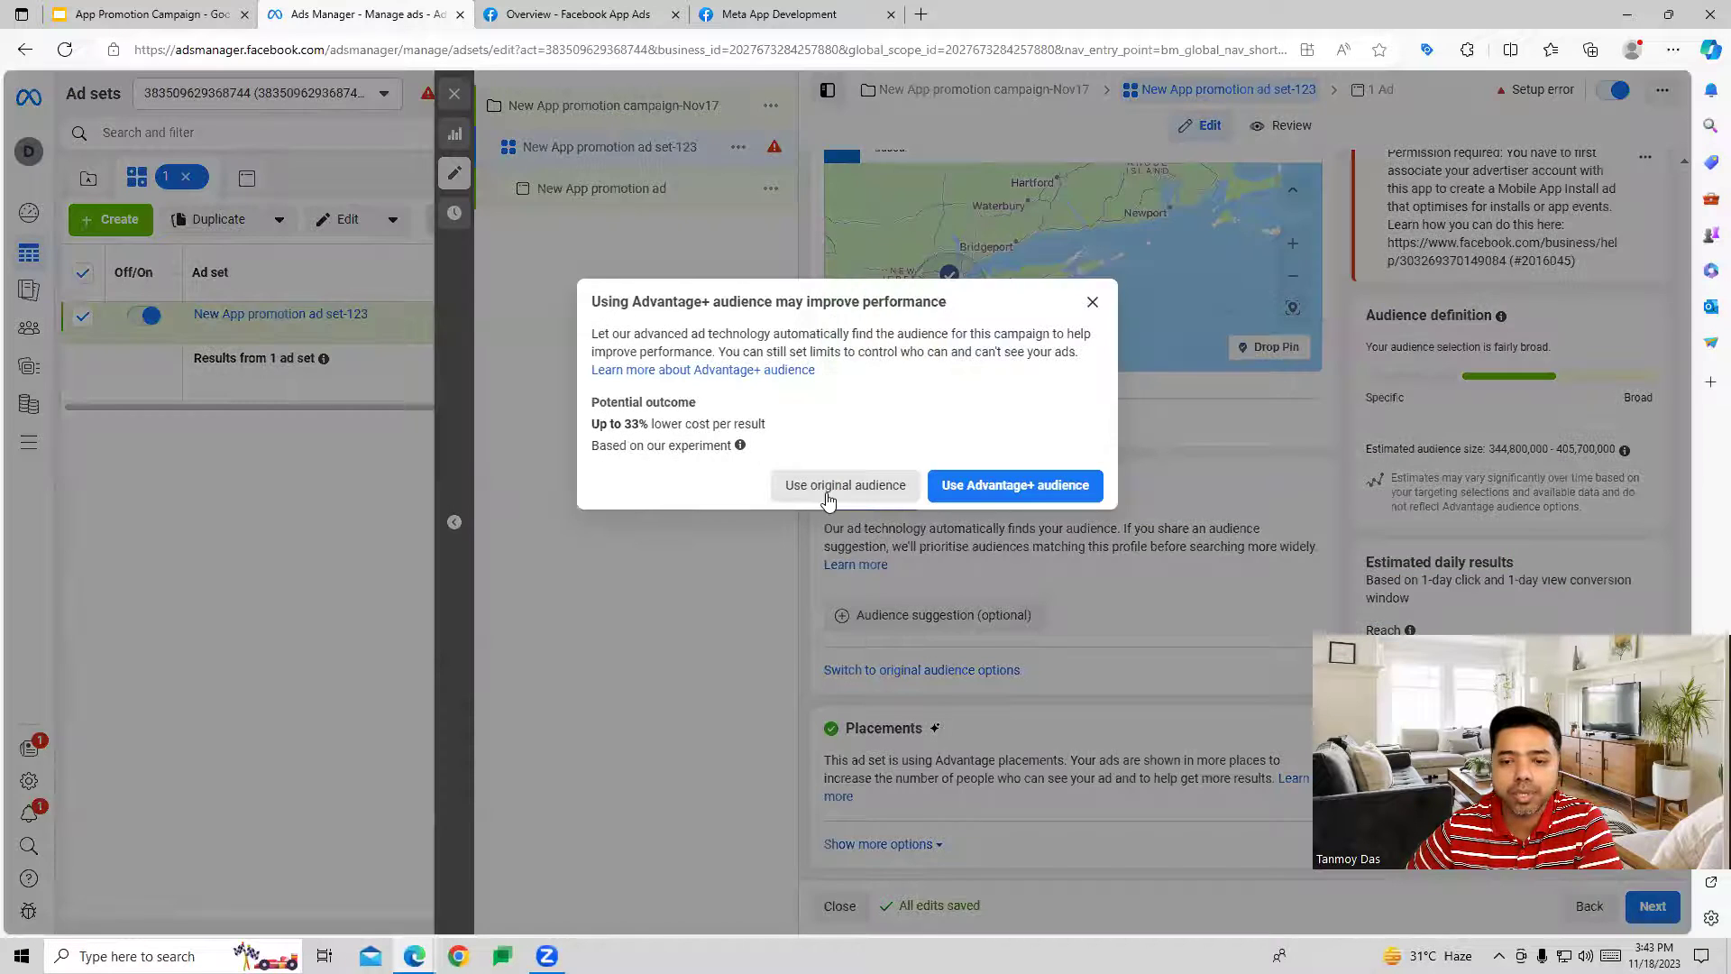
pyautogui.click(830, 489)
pyautogui.scroll(-5, 1075, 507)
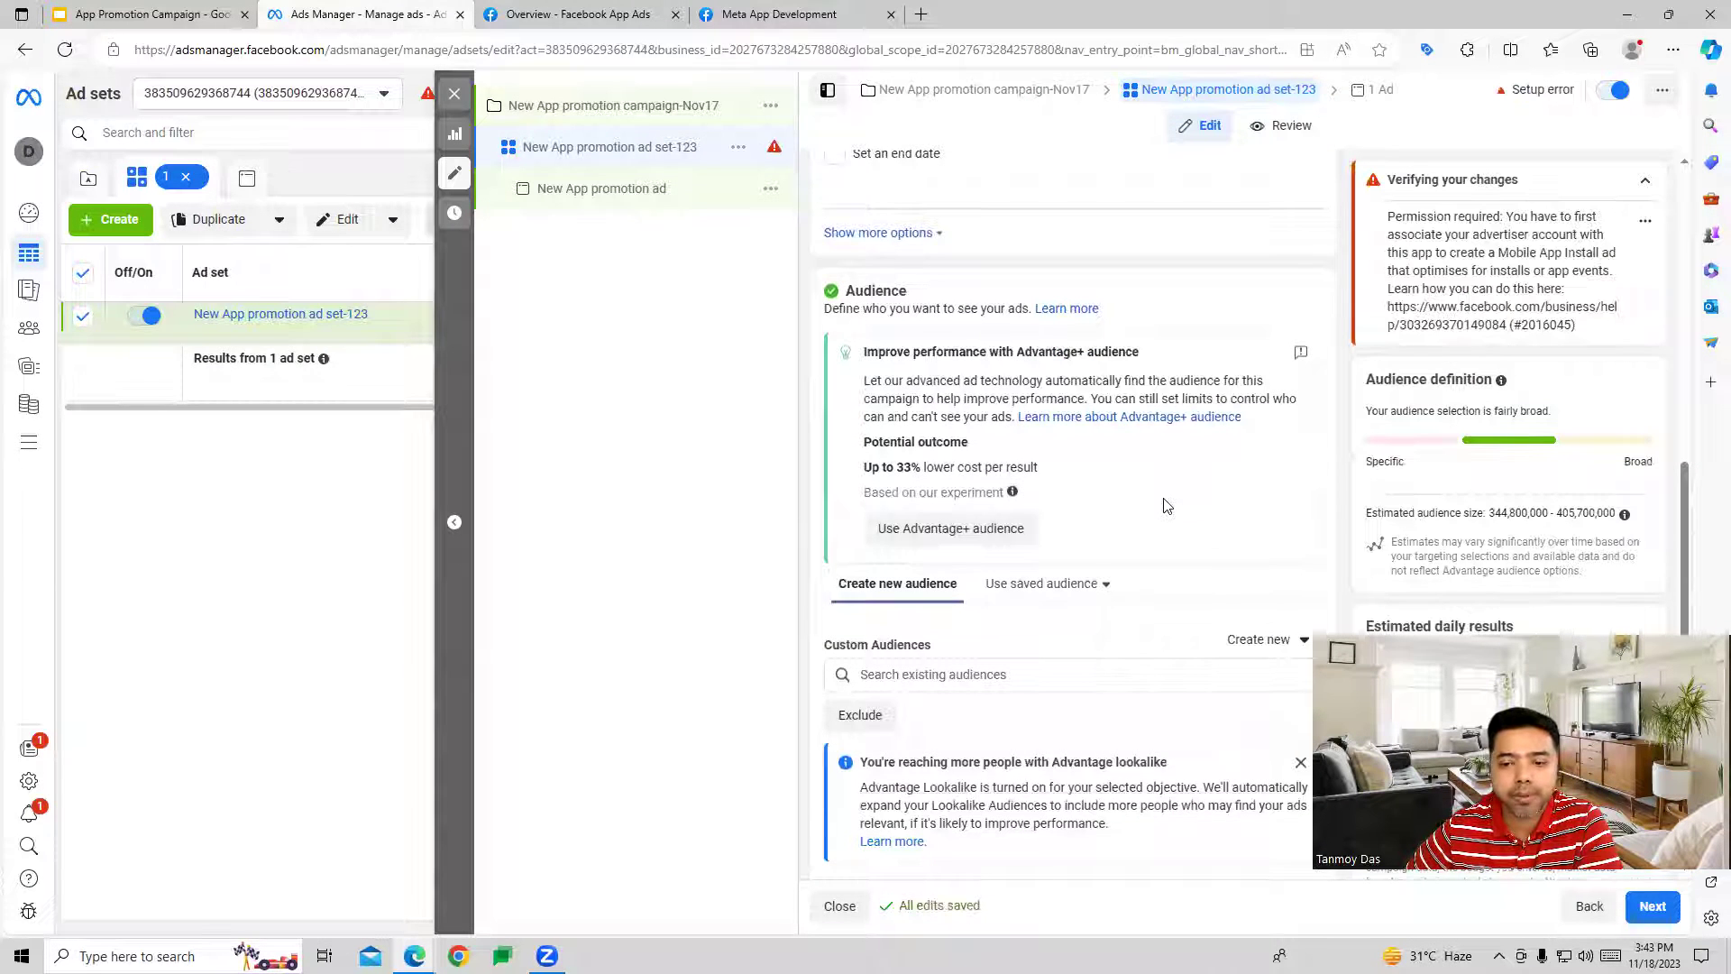
pyautogui.scroll(-3, 1166, 506)
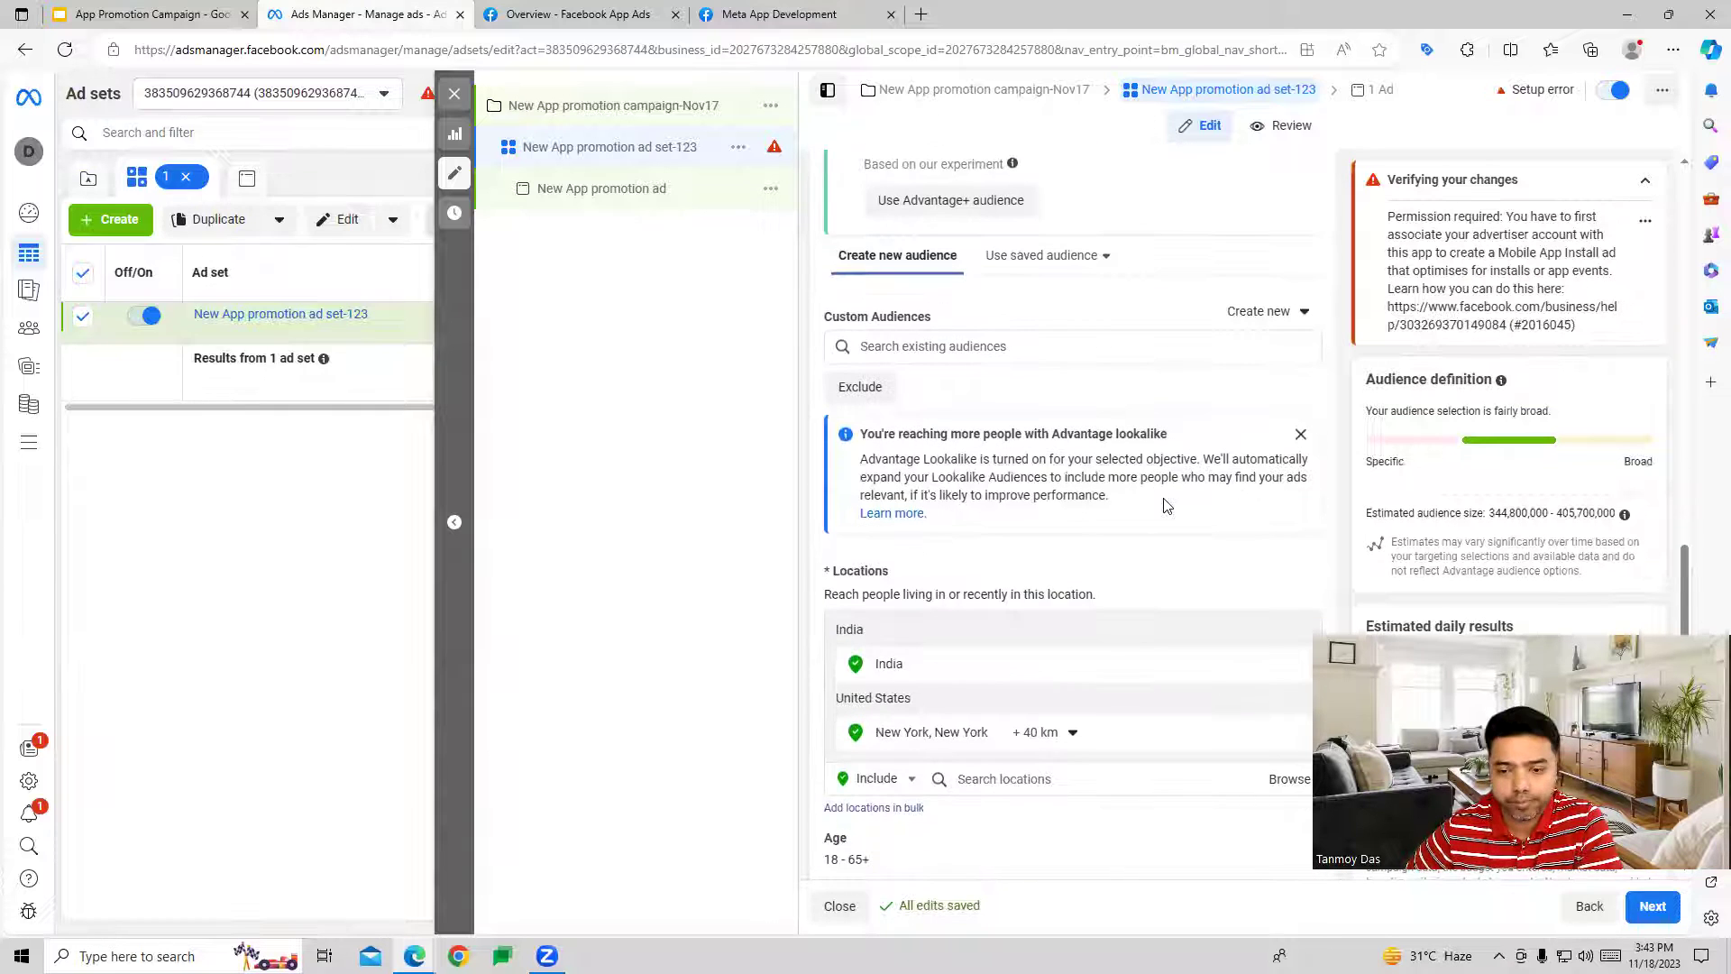
pyautogui.scroll(-2, 1166, 506)
pyautogui.scroll(-2, 1166, 506)
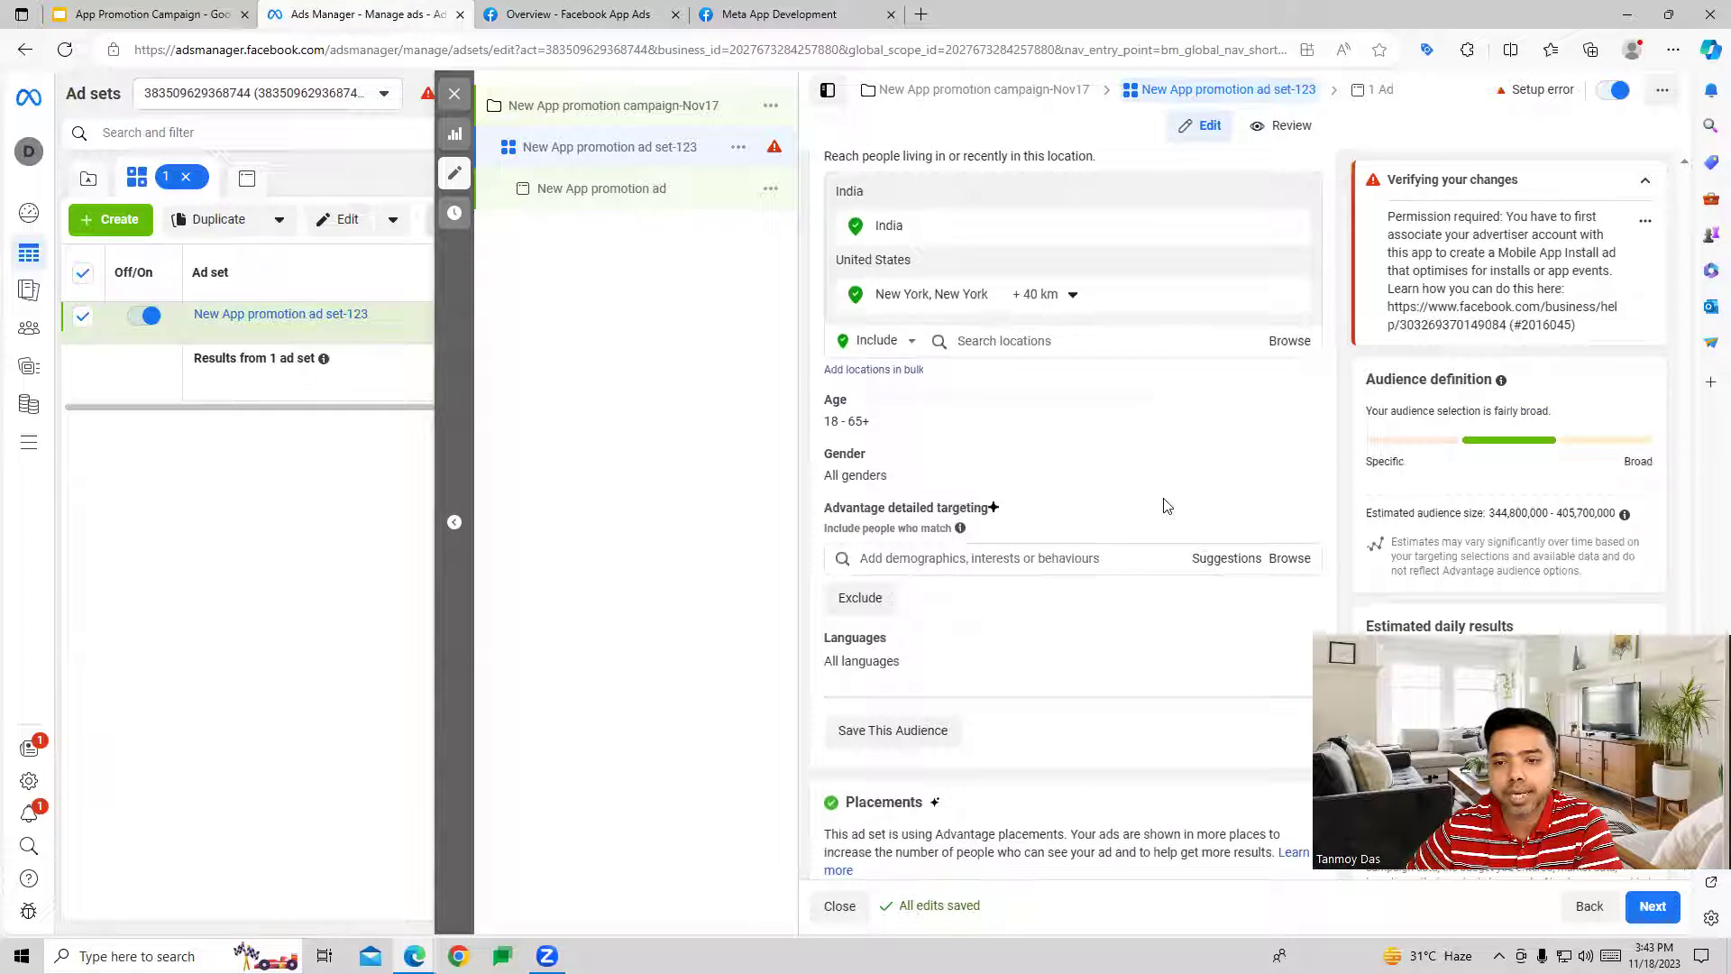
pyautogui.scroll(-1, 1043, 459)
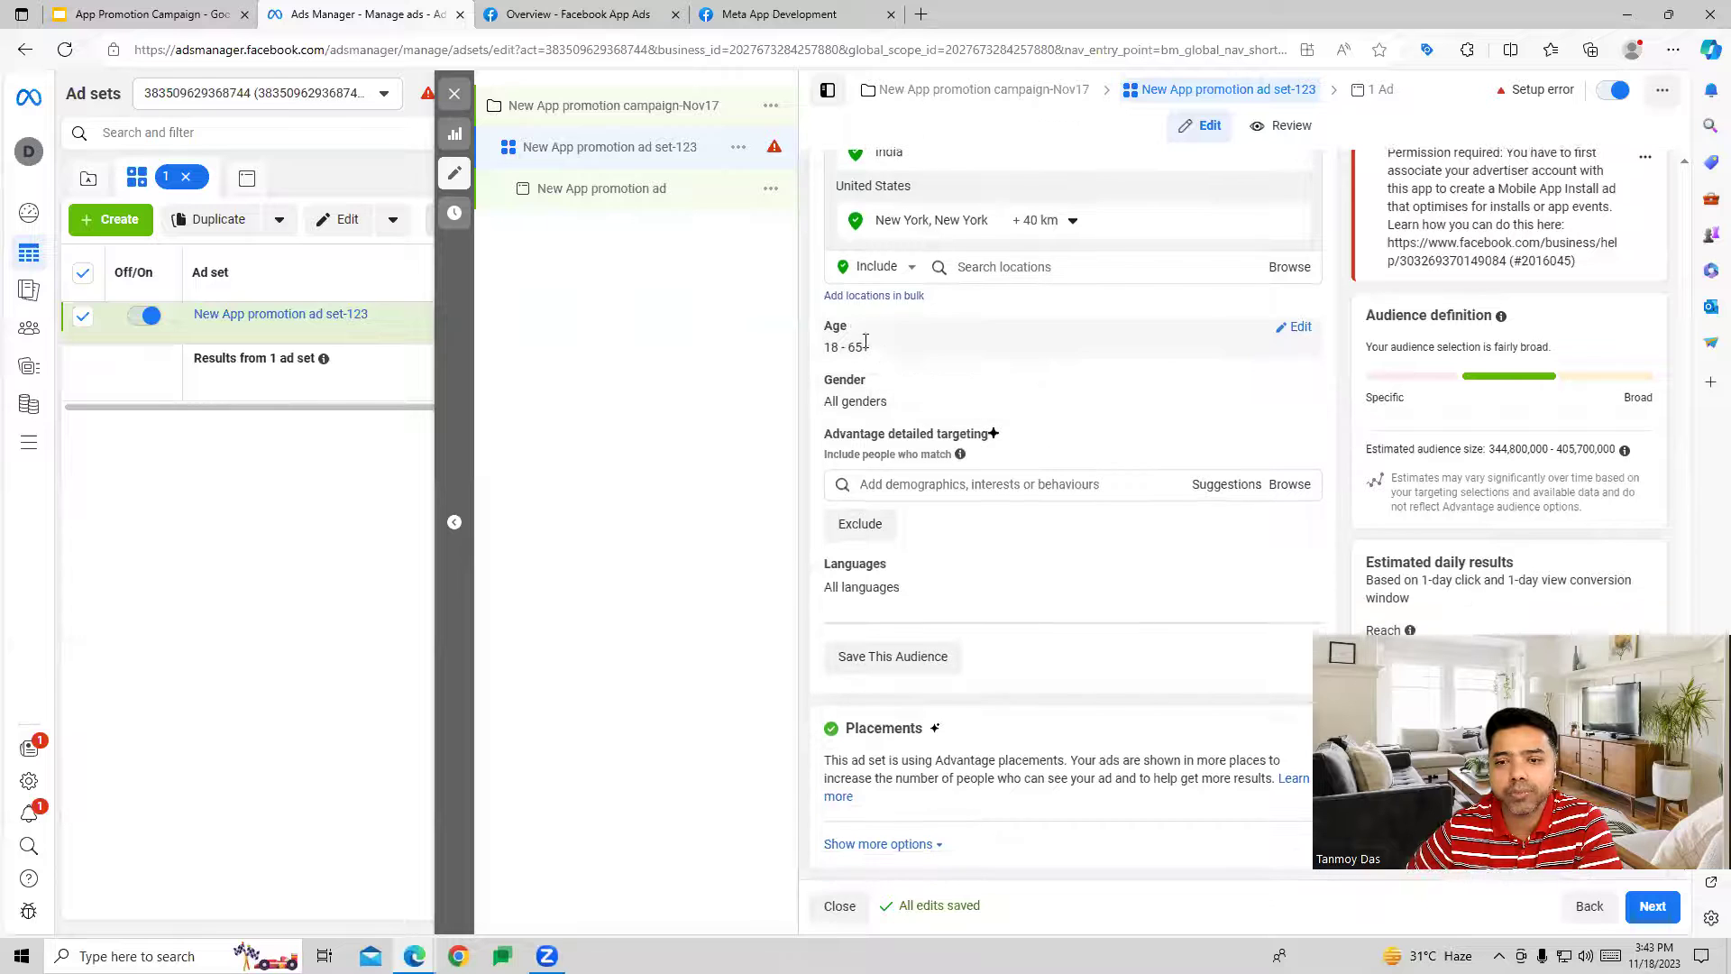
# Step: Set the audience's maximum age to 60
pyautogui.click(1298, 326)
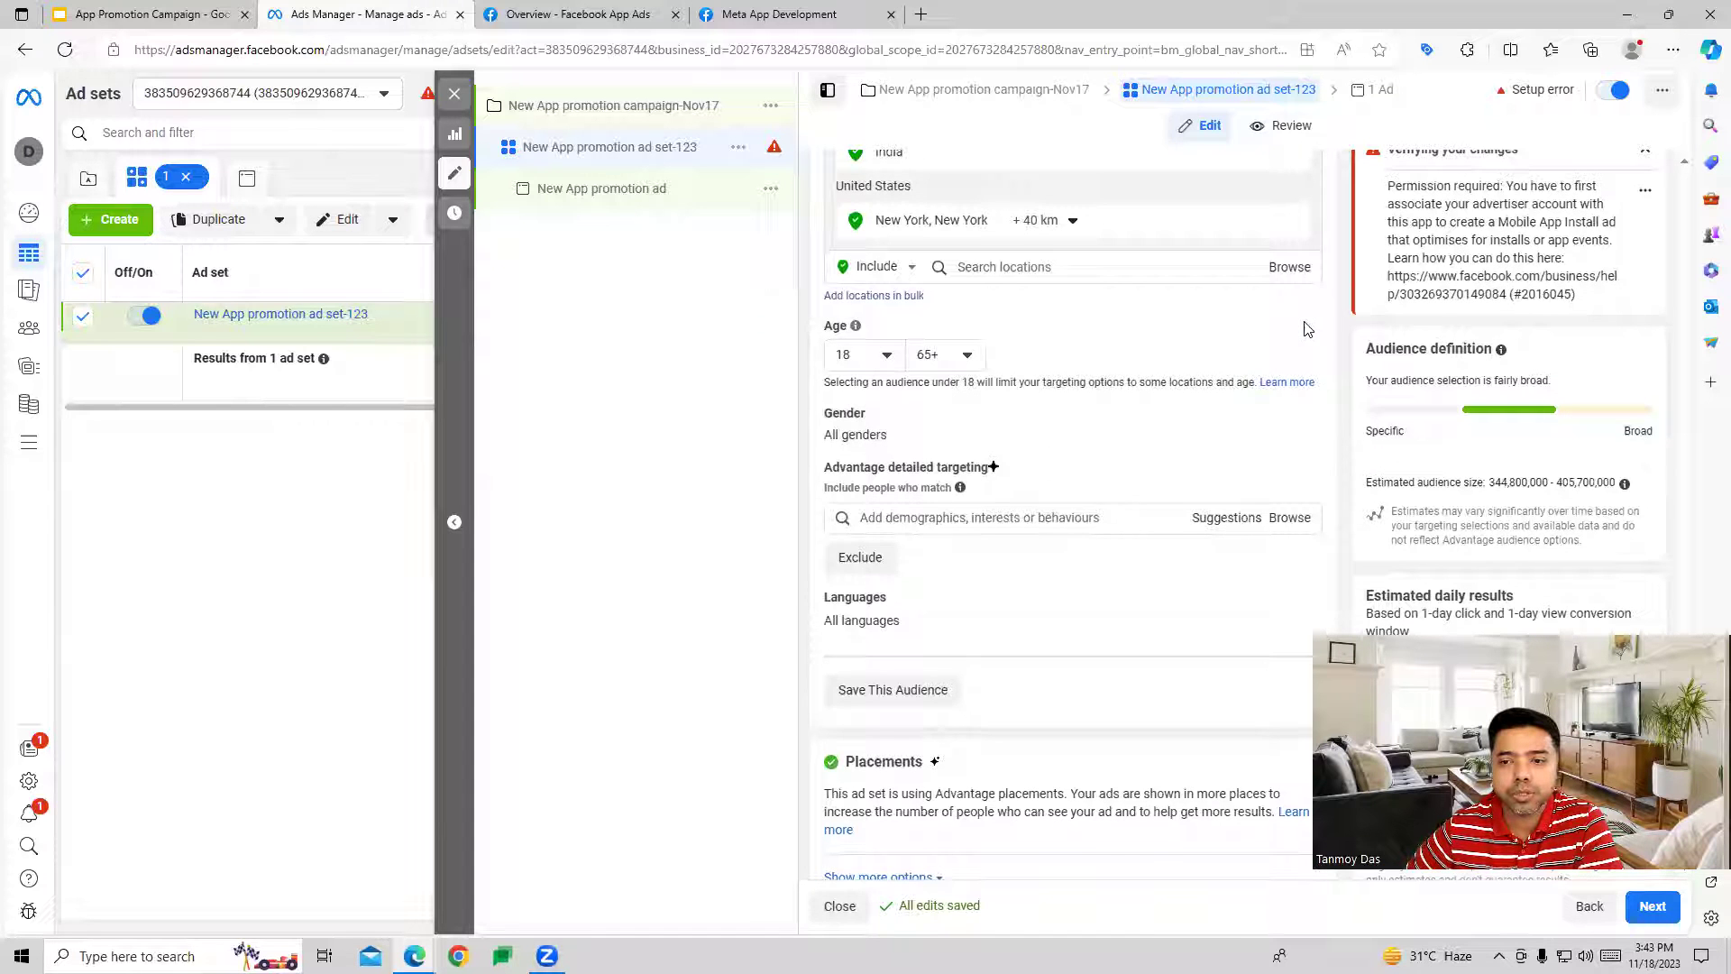
pyautogui.click(949, 363)
pyautogui.click(947, 452)
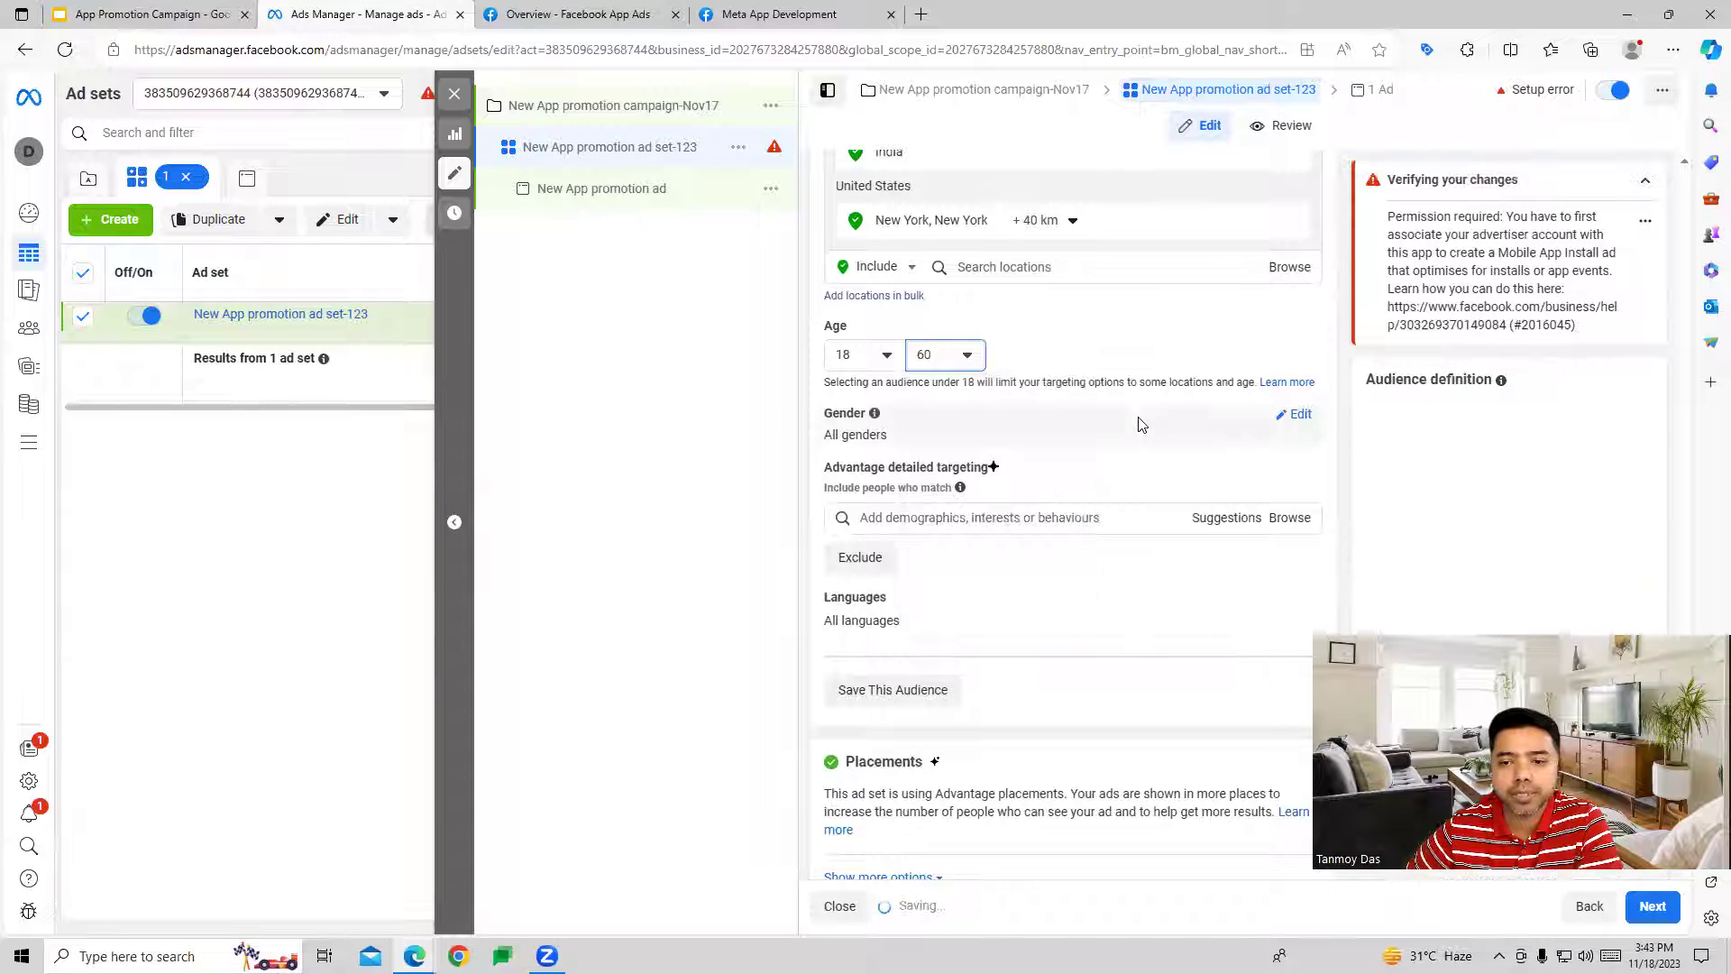
pyautogui.click(1297, 414)
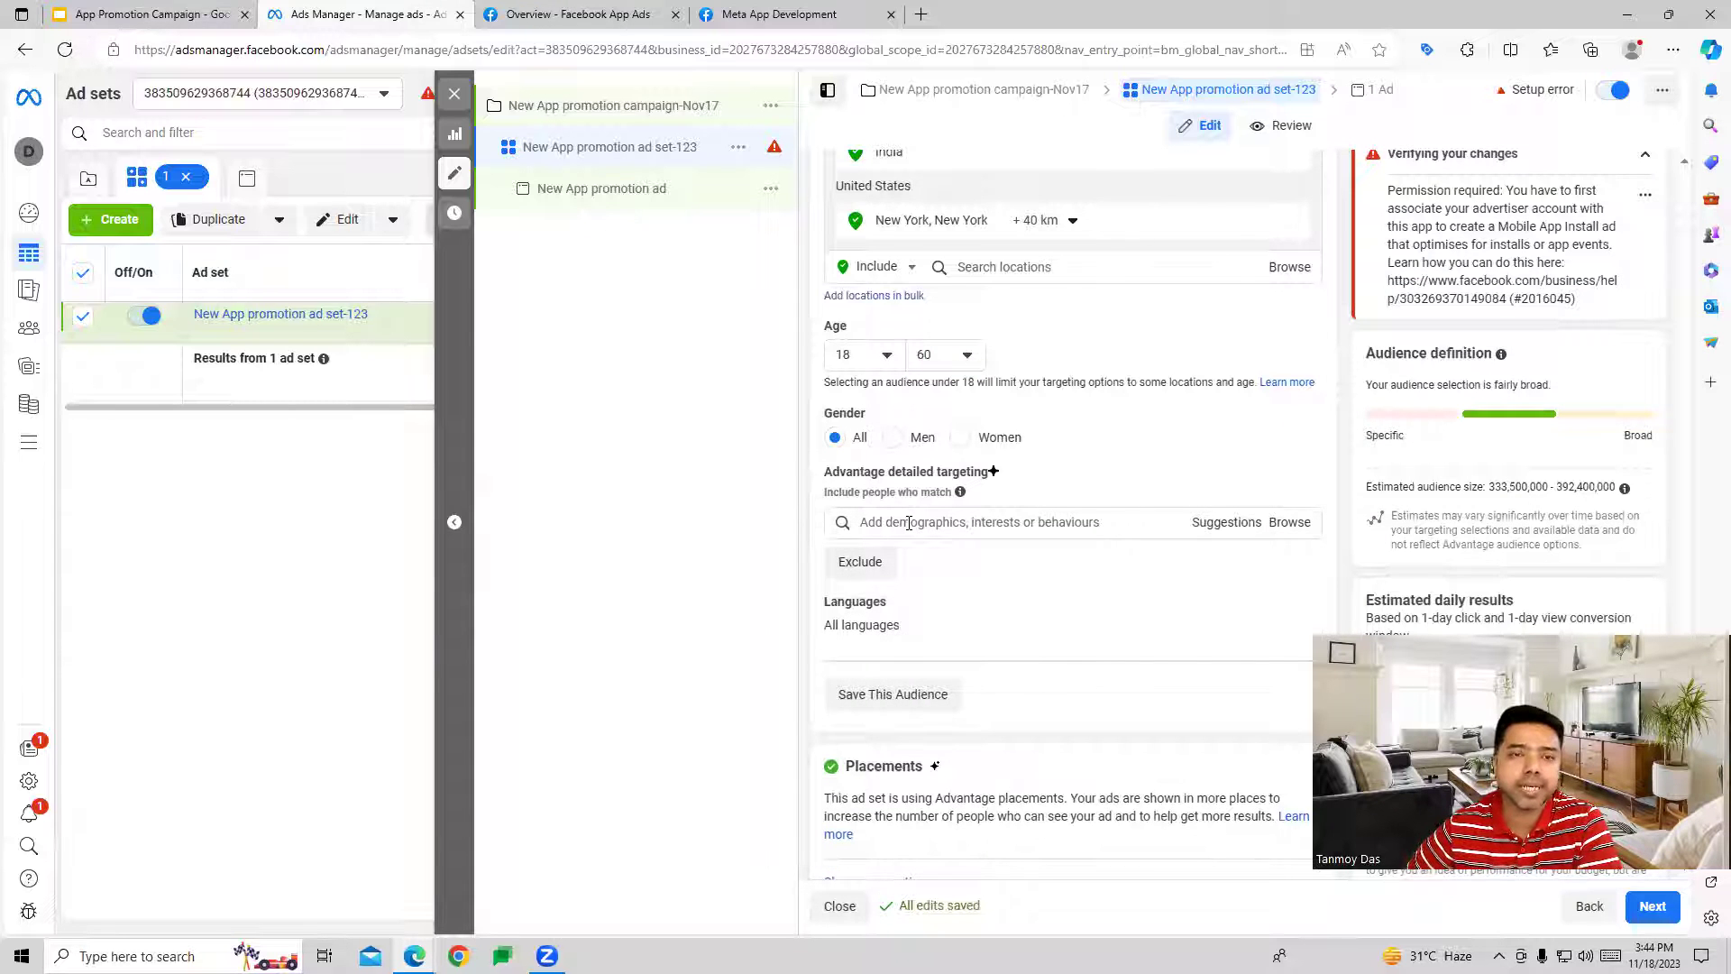
# Step: Target household income top 10%, 10-25% and 25-50% of ZIP codes
pyautogui.click(1286, 525)
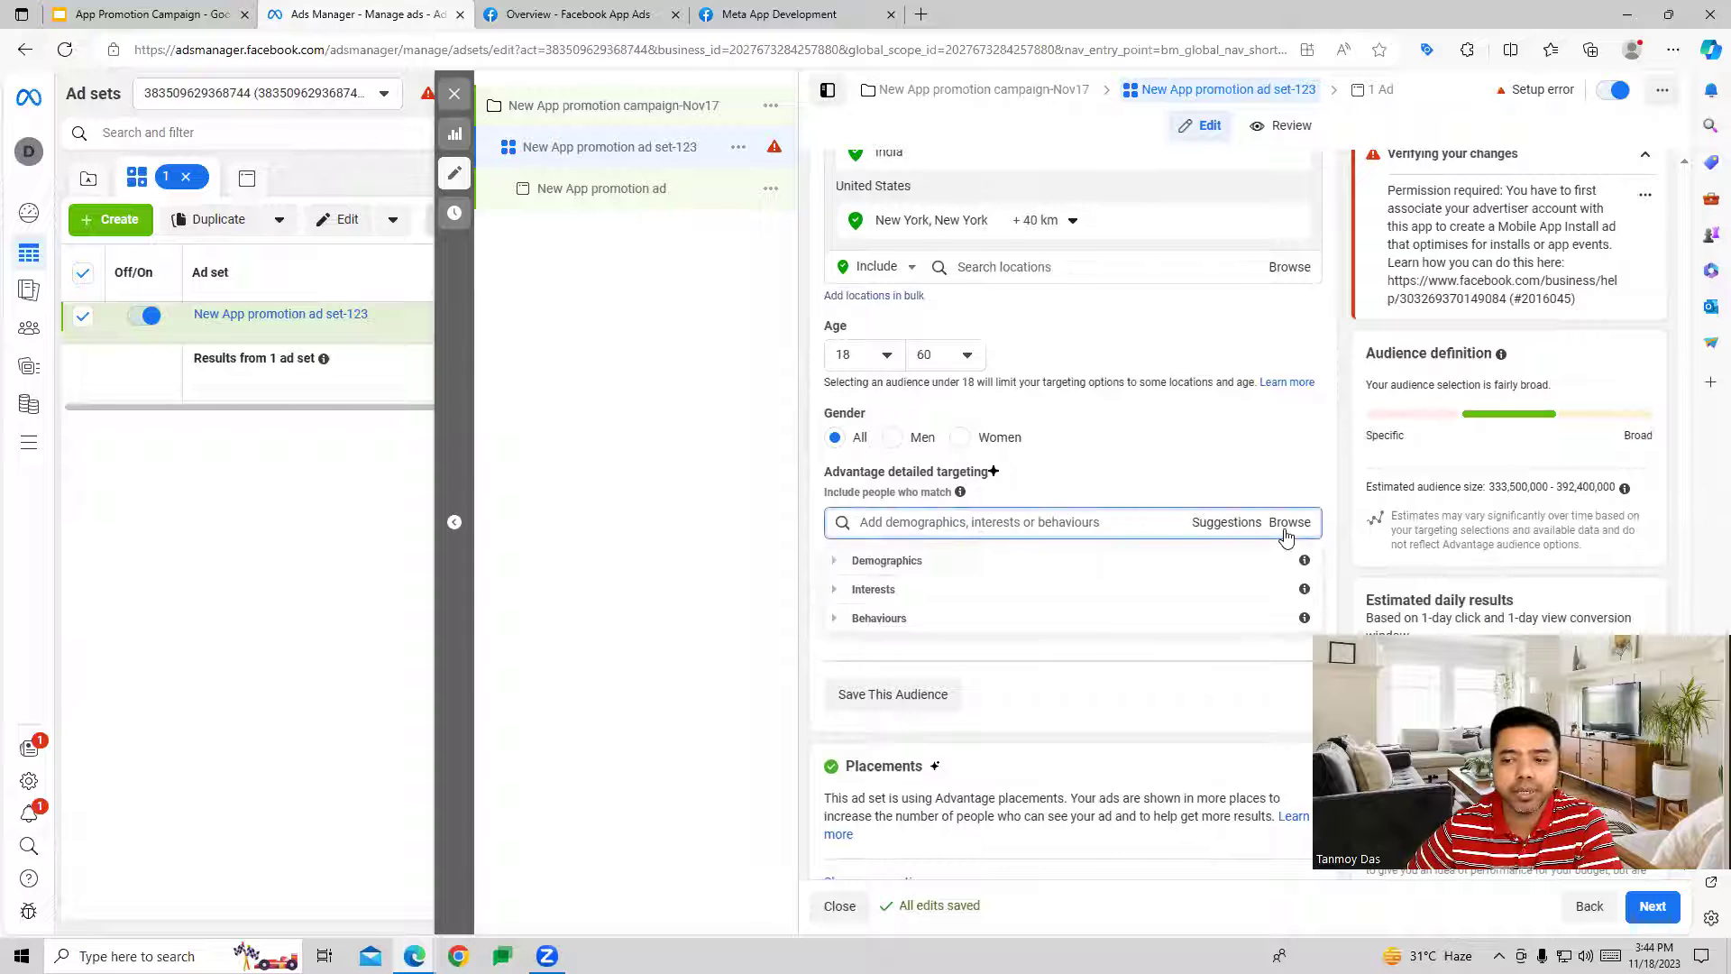
pyautogui.click(989, 563)
pyautogui.click(893, 588)
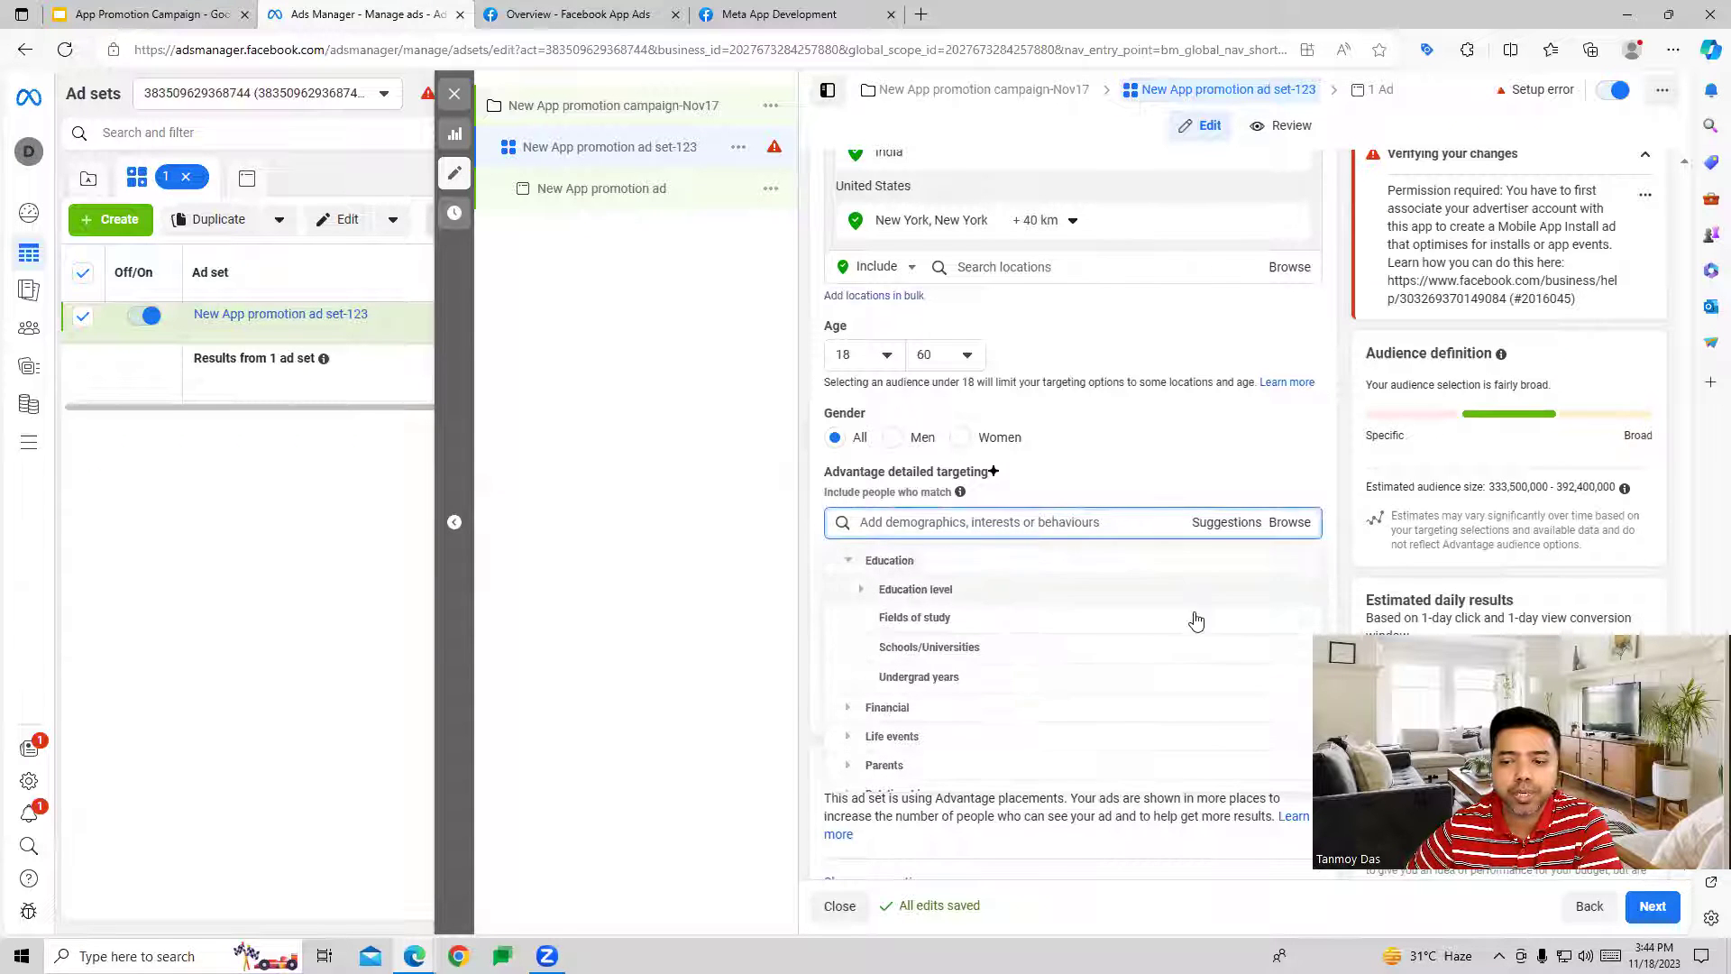
pyautogui.scroll(-1, 1020, 588)
pyautogui.click(1024, 634)
pyautogui.click(905, 605)
pyautogui.click(1305, 590)
pyautogui.click(1304, 619)
pyautogui.click(1305, 648)
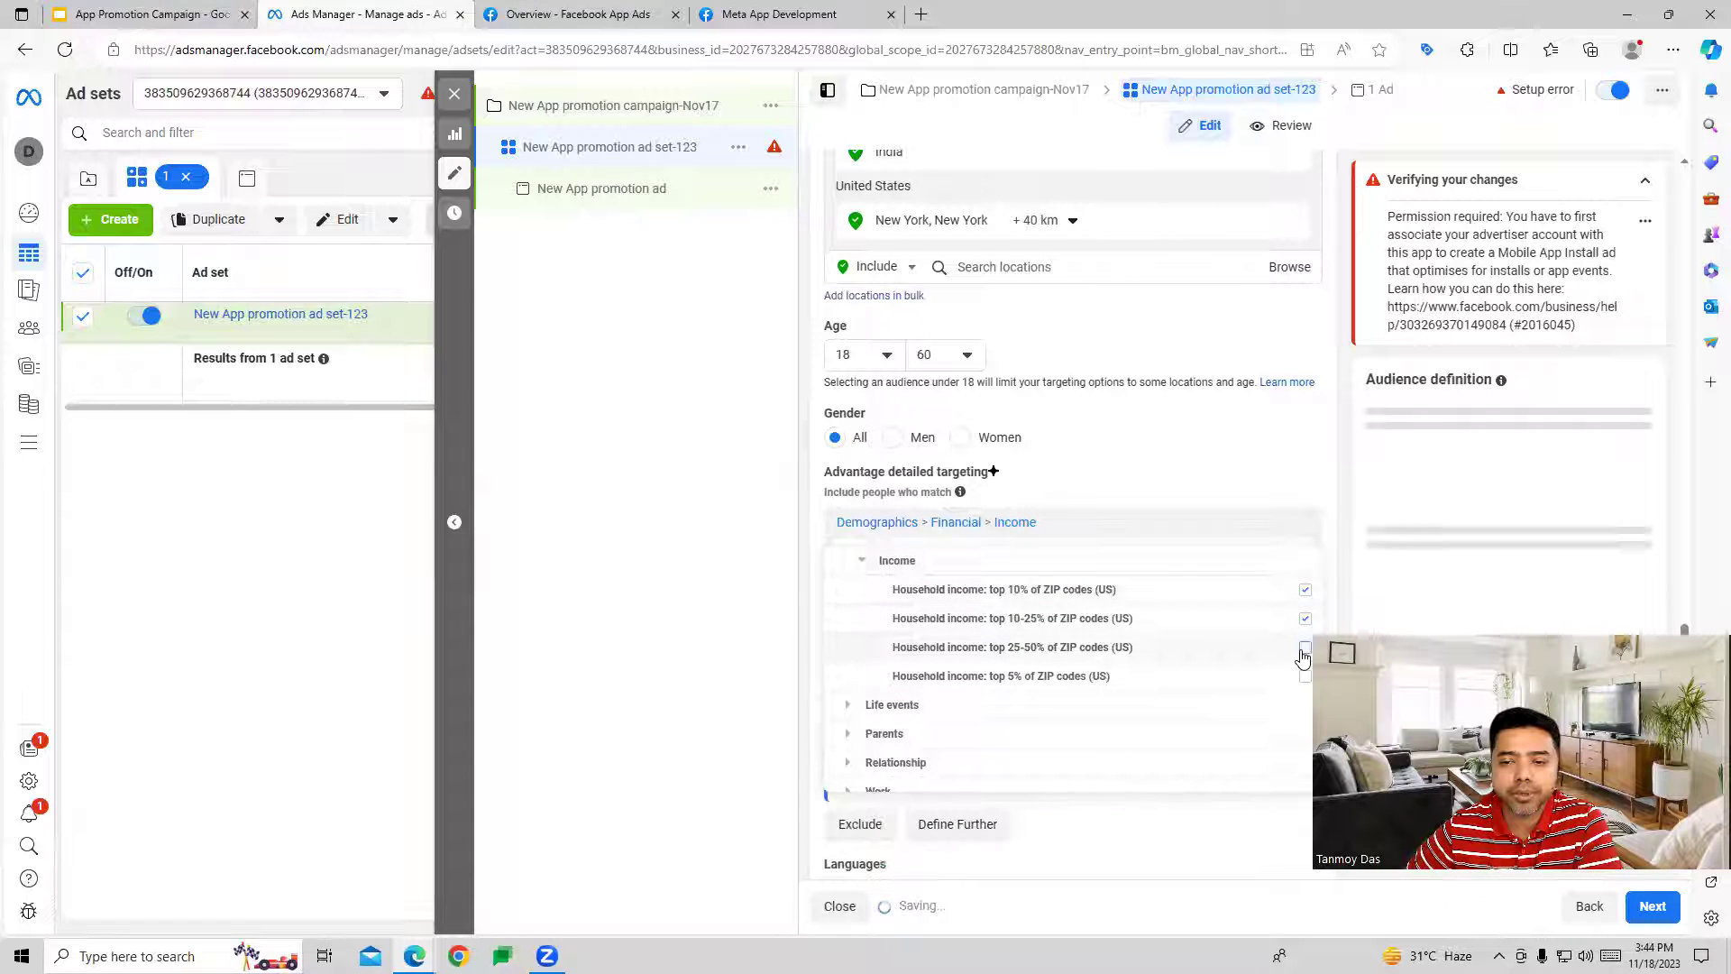
pyautogui.click(1258, 476)
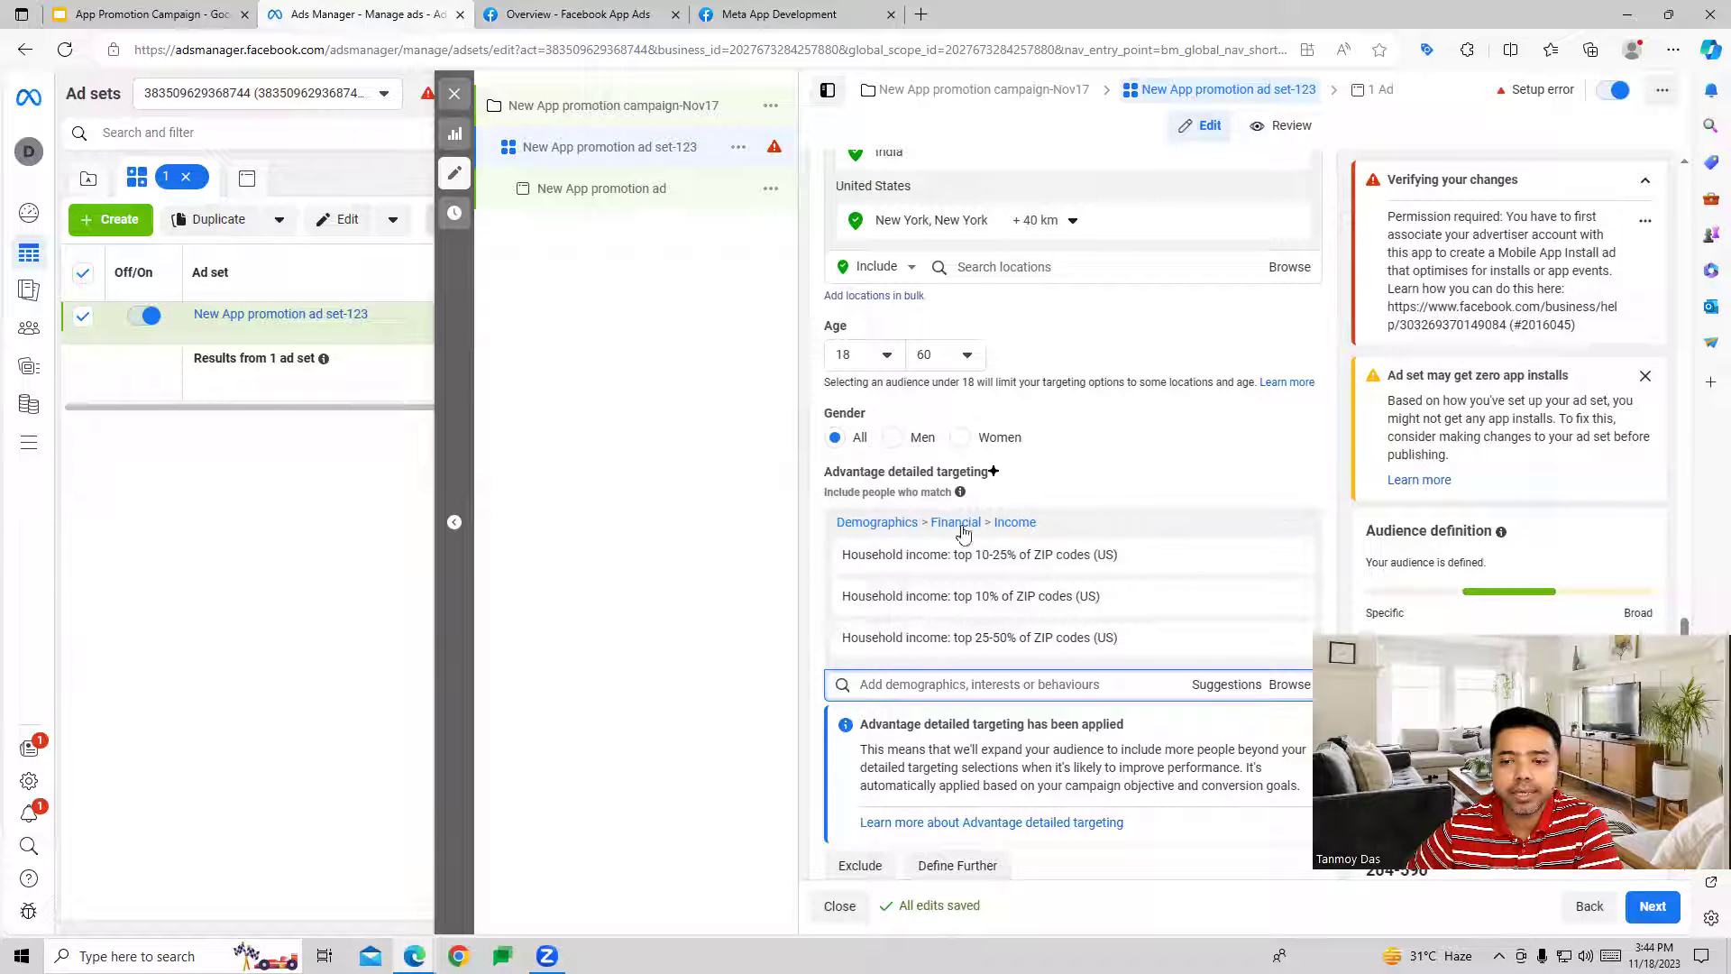
pyautogui.scroll(-4, 1172, 595)
# Step: Add All creators from Digital activities behaviours to the detailed targeting
pyautogui.click(1288, 346)
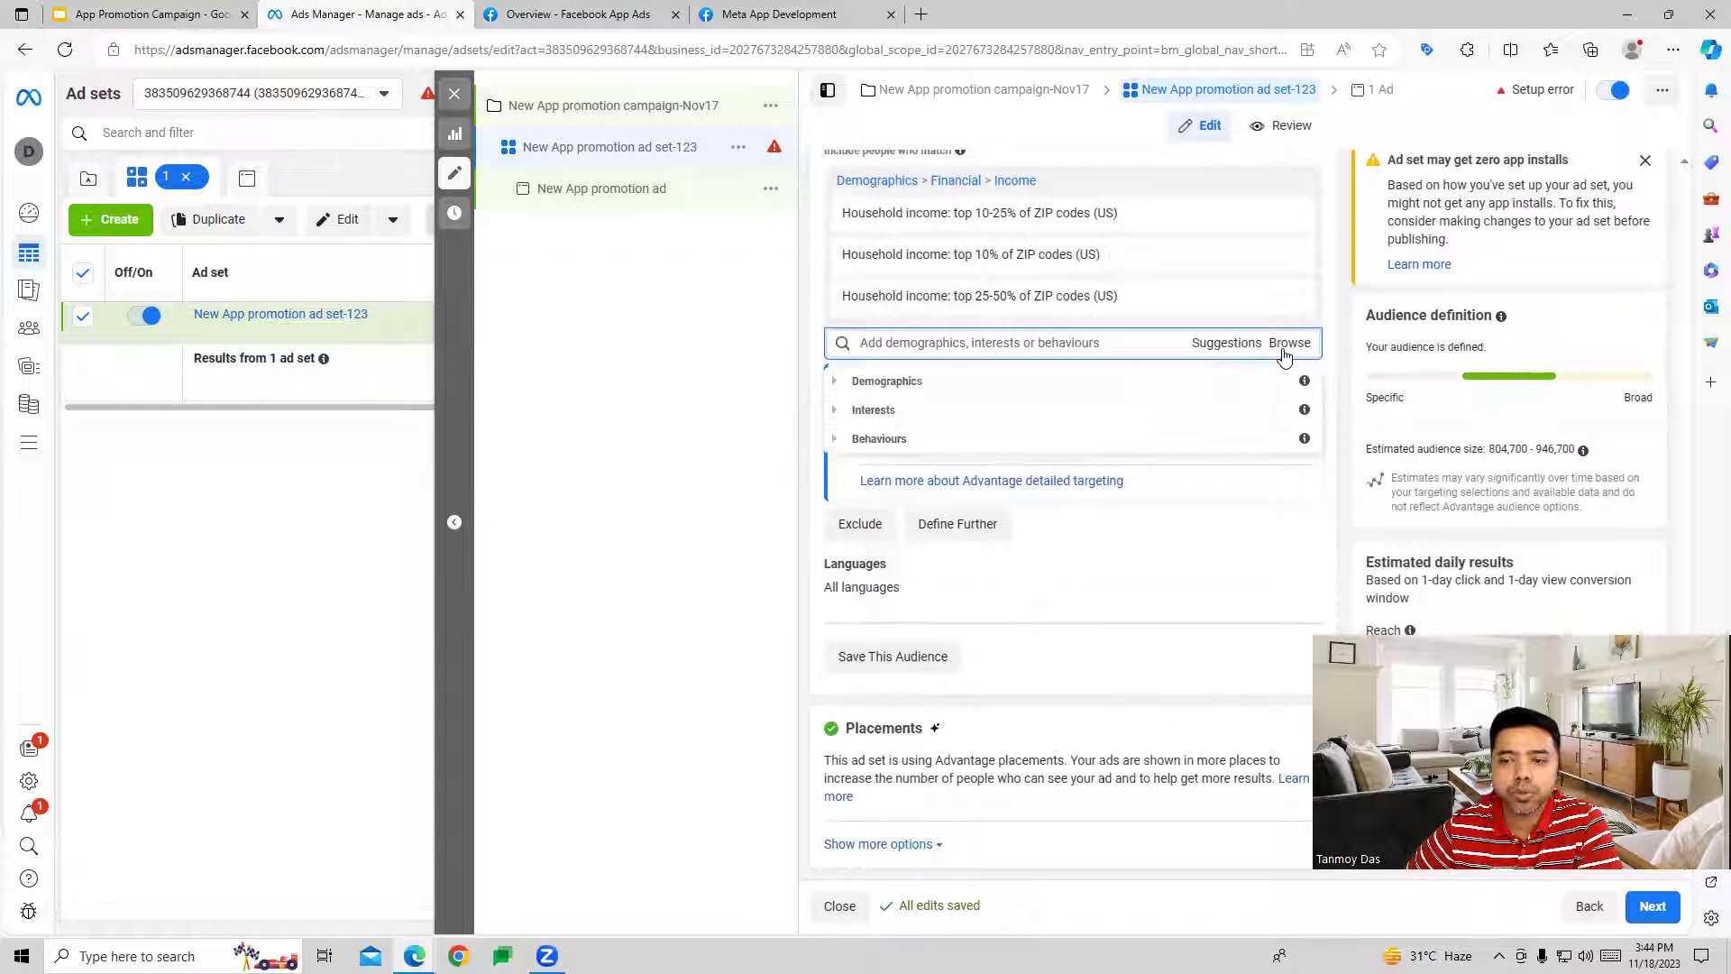
pyautogui.click(1029, 414)
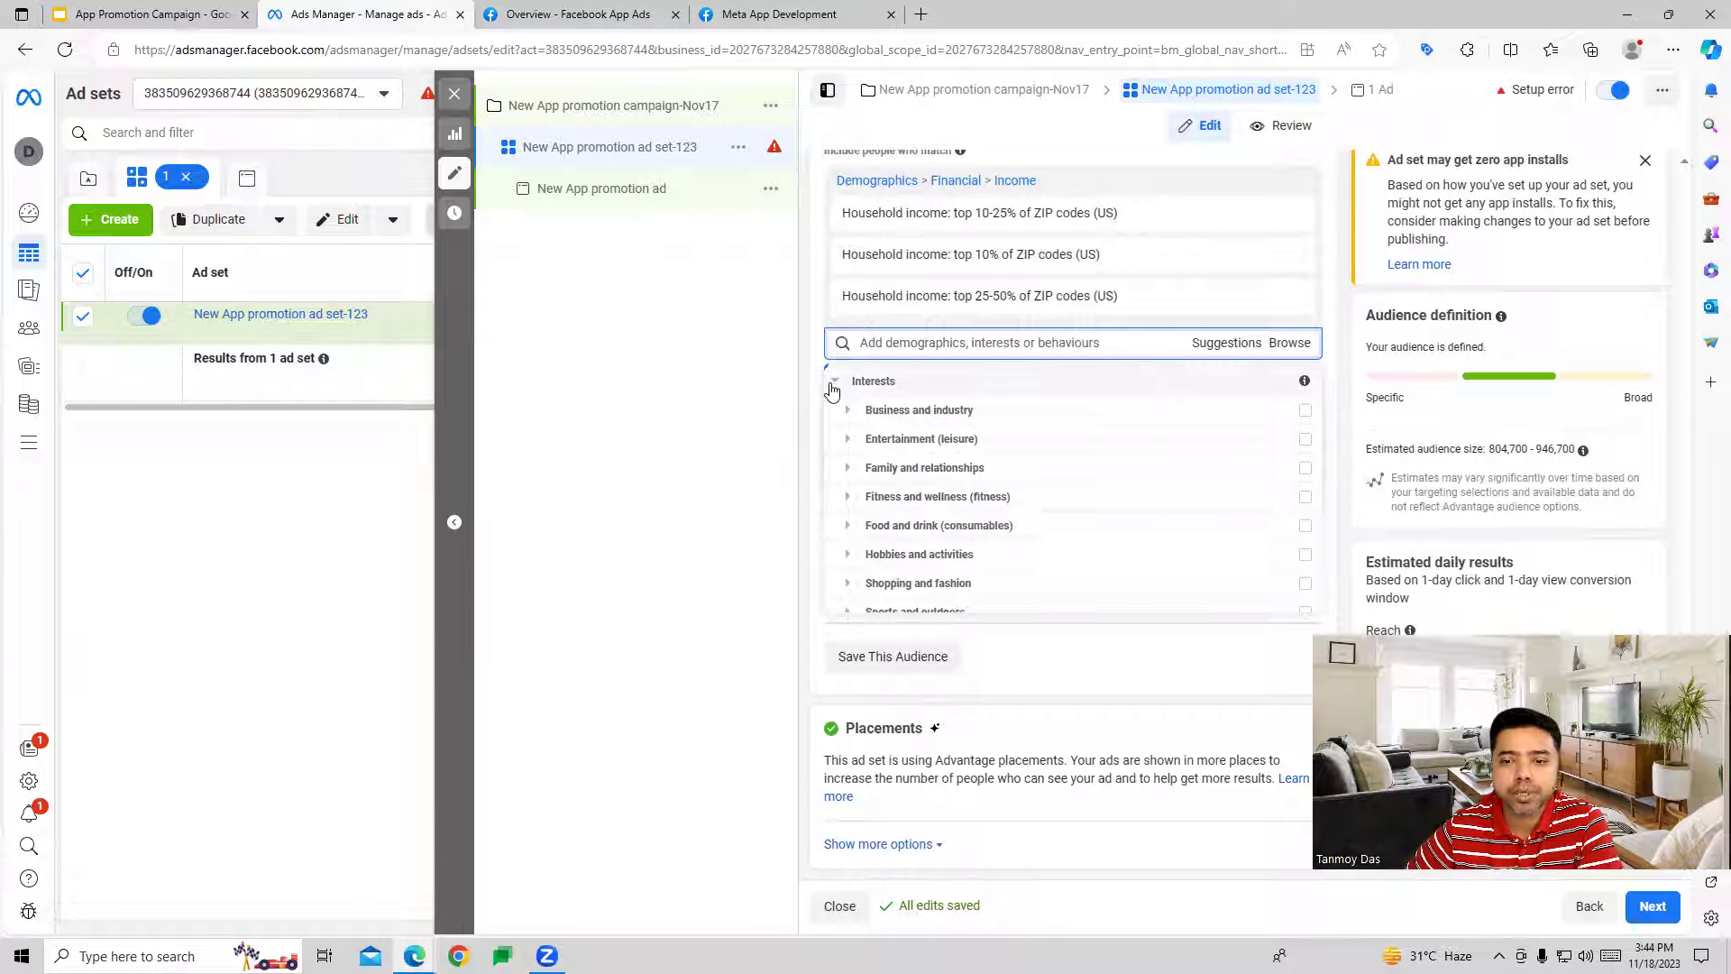
pyautogui.click(831, 390)
pyautogui.click(881, 441)
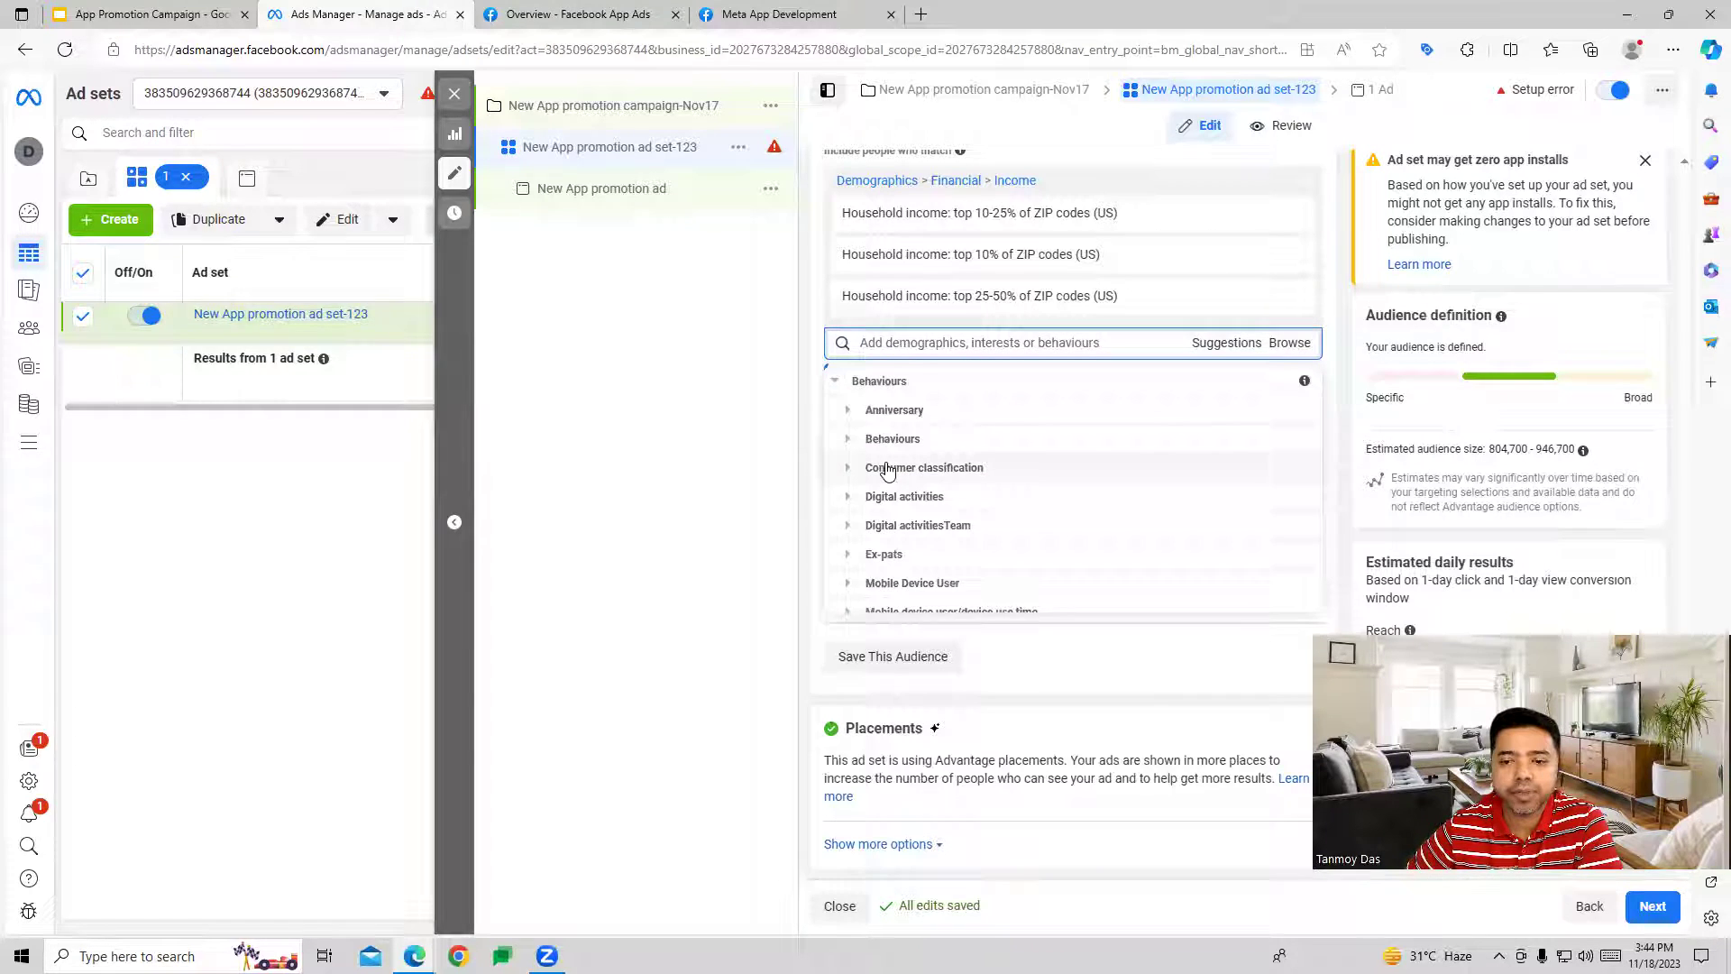
pyautogui.click(879, 467)
pyautogui.click(852, 382)
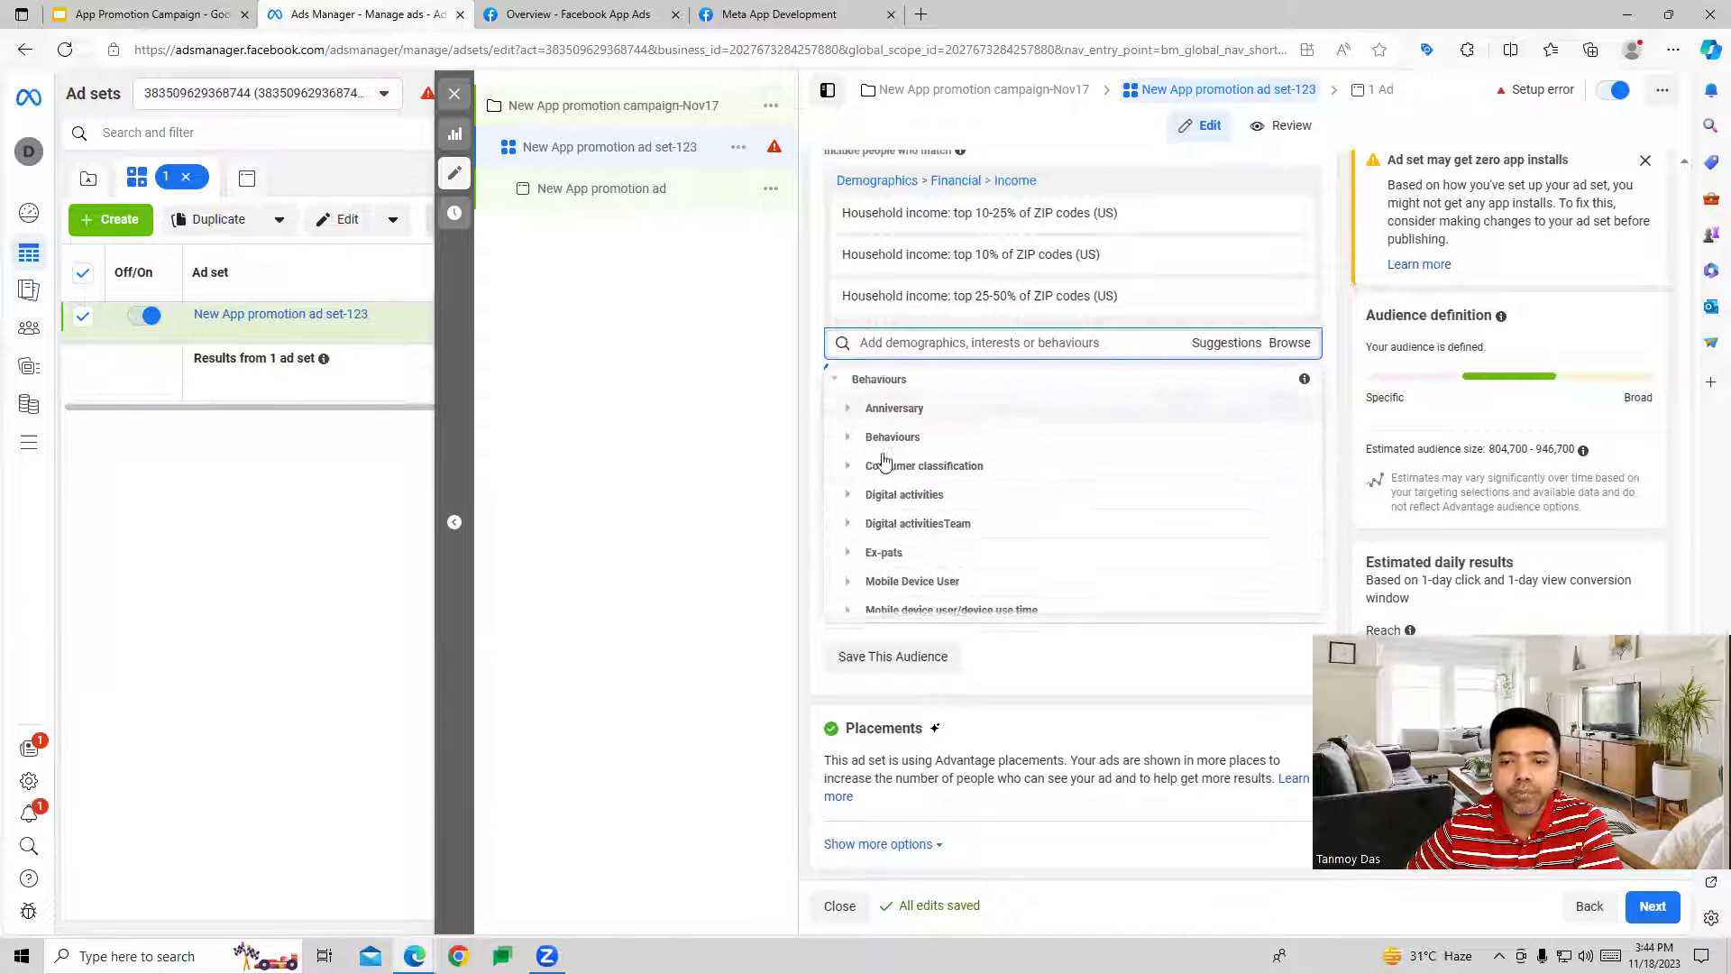
pyautogui.click(904, 497)
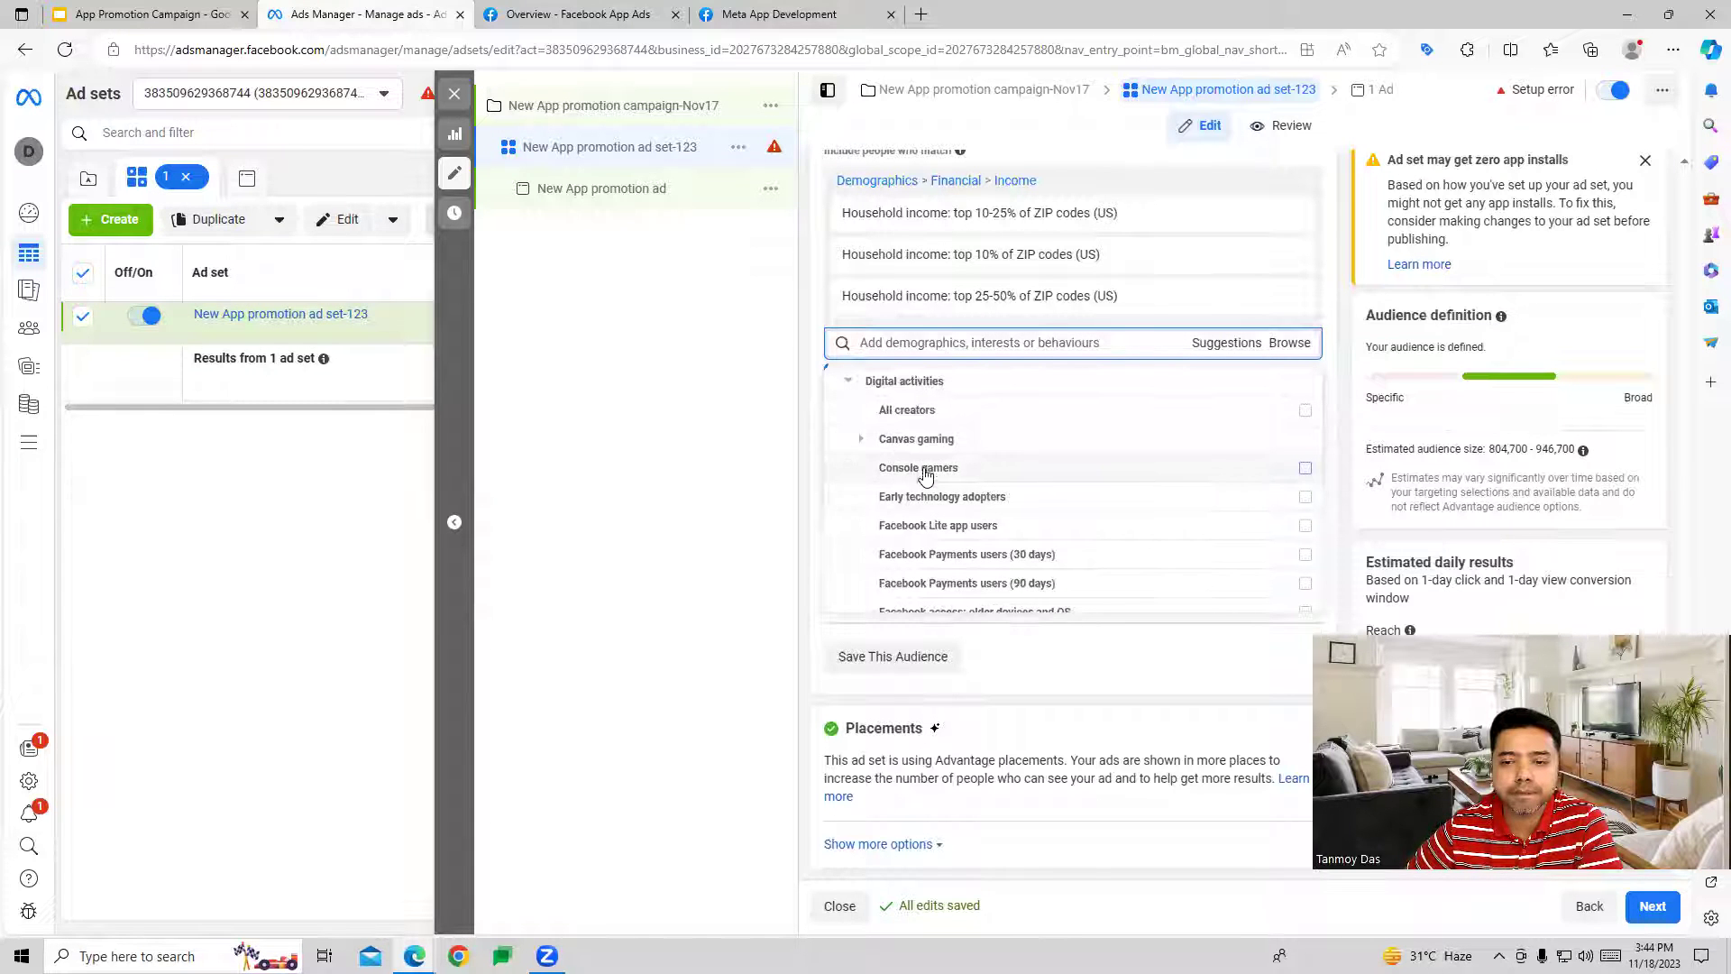
pyautogui.click(1305, 410)
pyautogui.click(1339, 383)
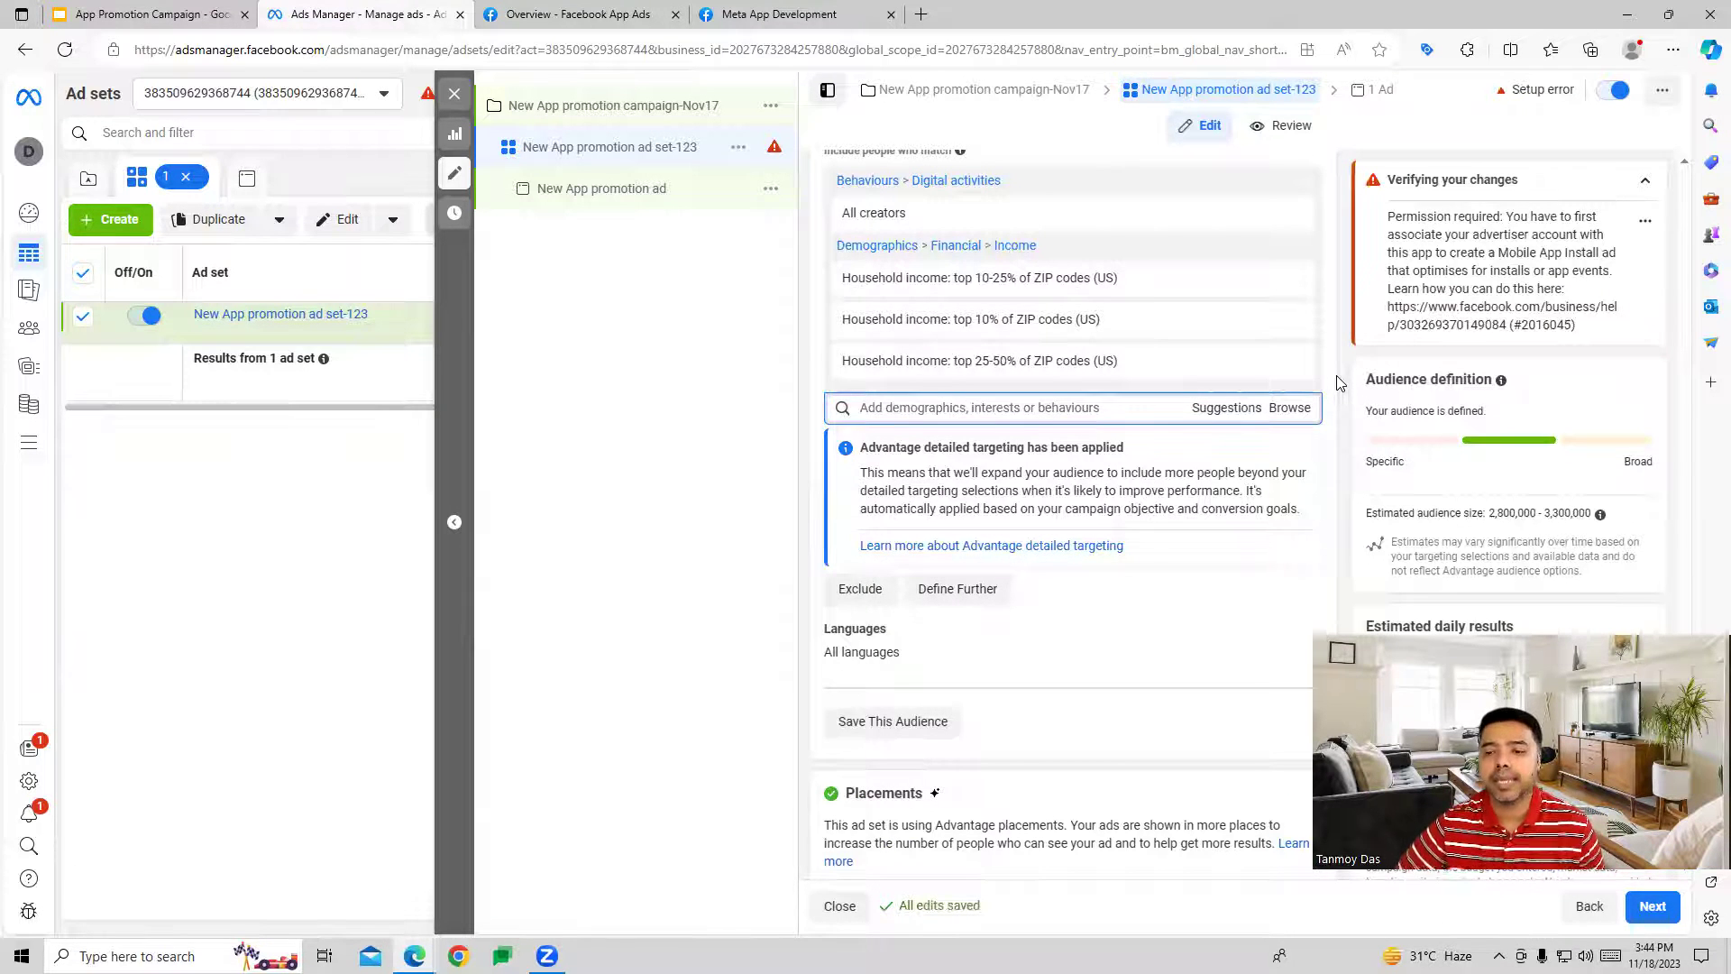
pyautogui.scroll(-1, 1339, 383)
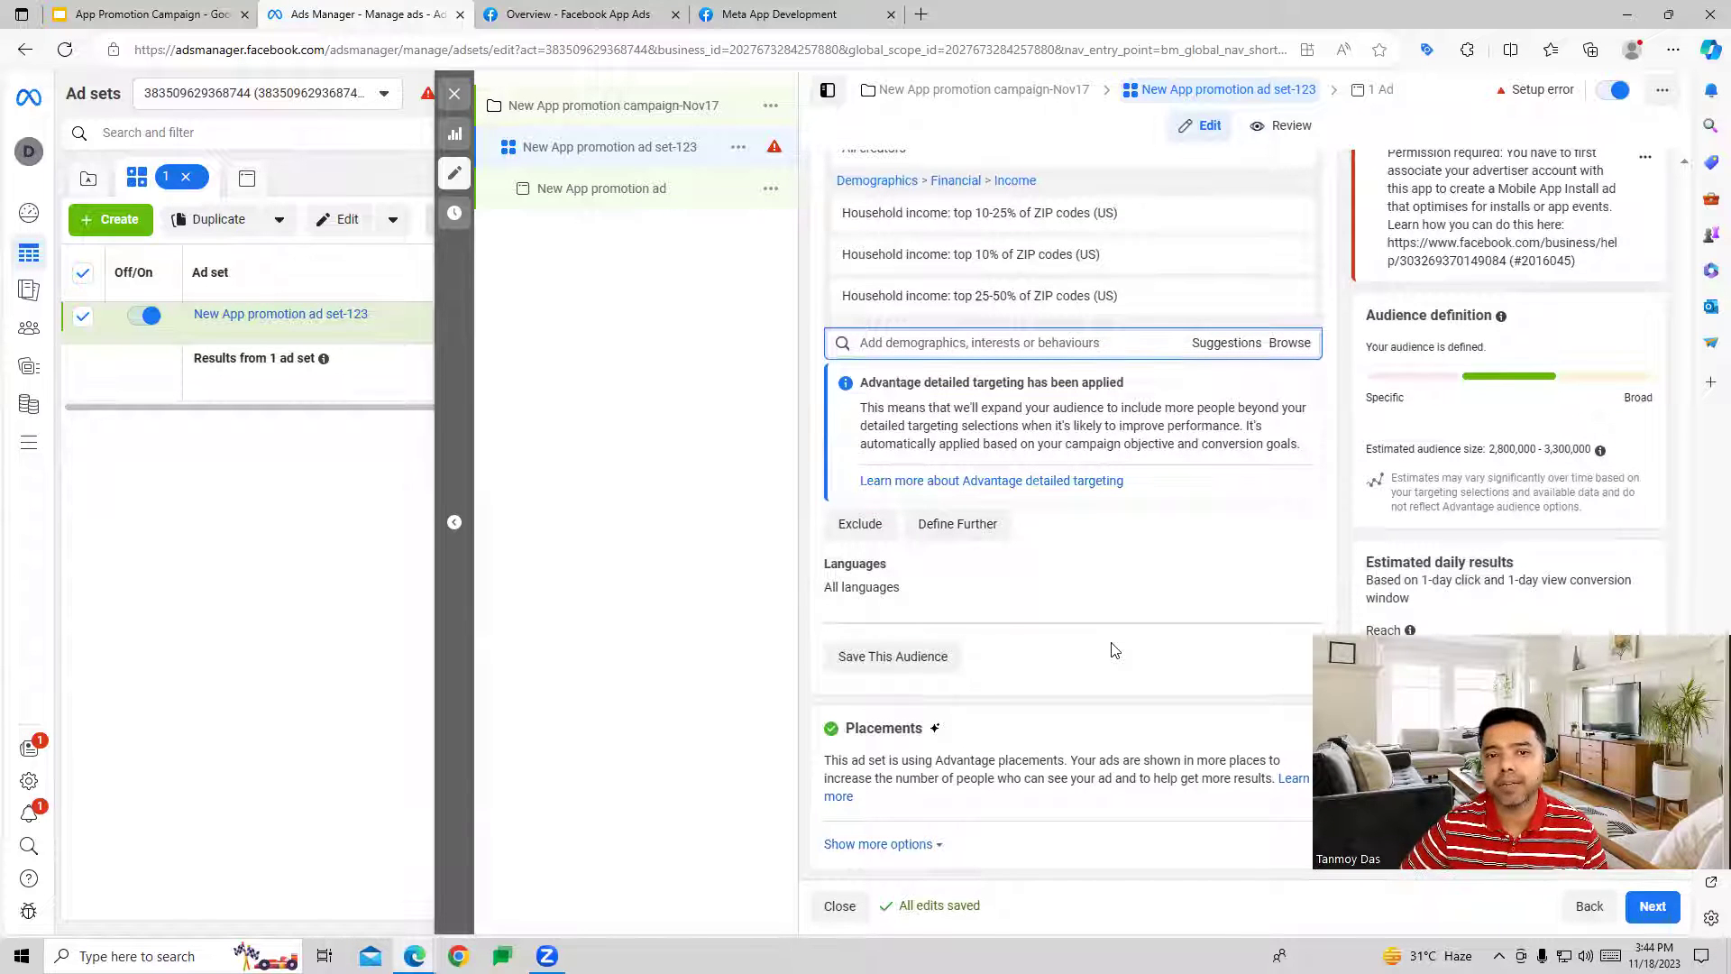
# Step: Move to the ad settings, turn on the preview, and choose Digital Learnings as the Page
pyautogui.click(1653, 906)
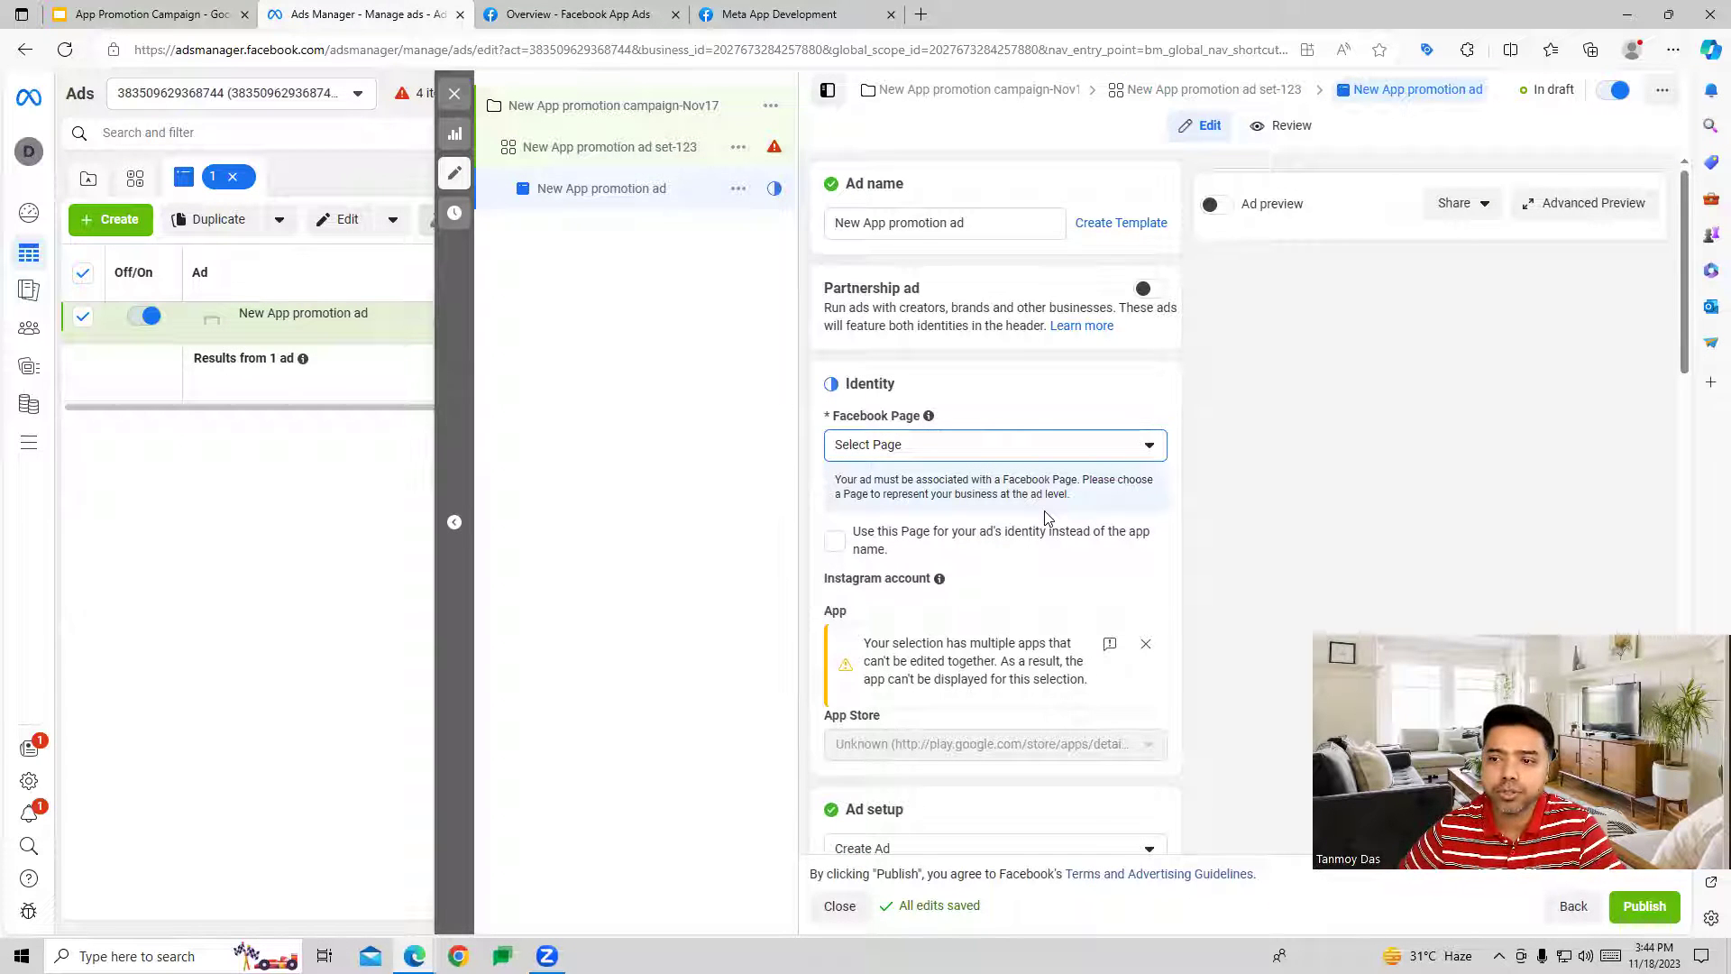
pyautogui.click(1214, 203)
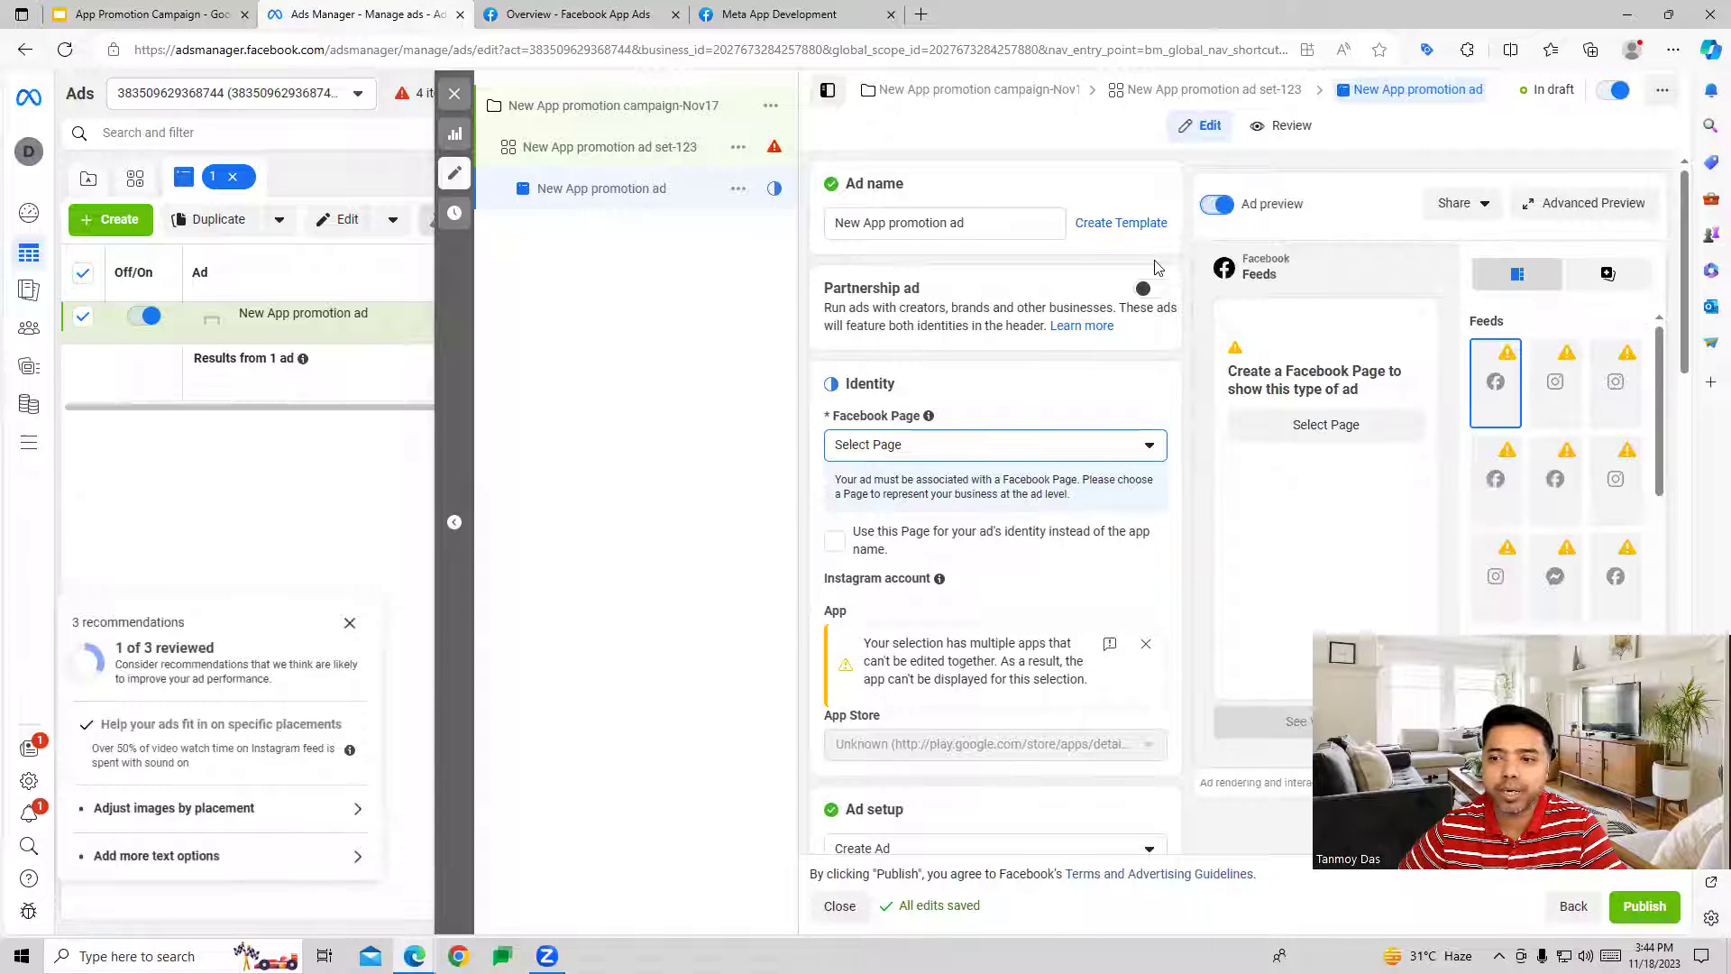
pyautogui.click(974, 451)
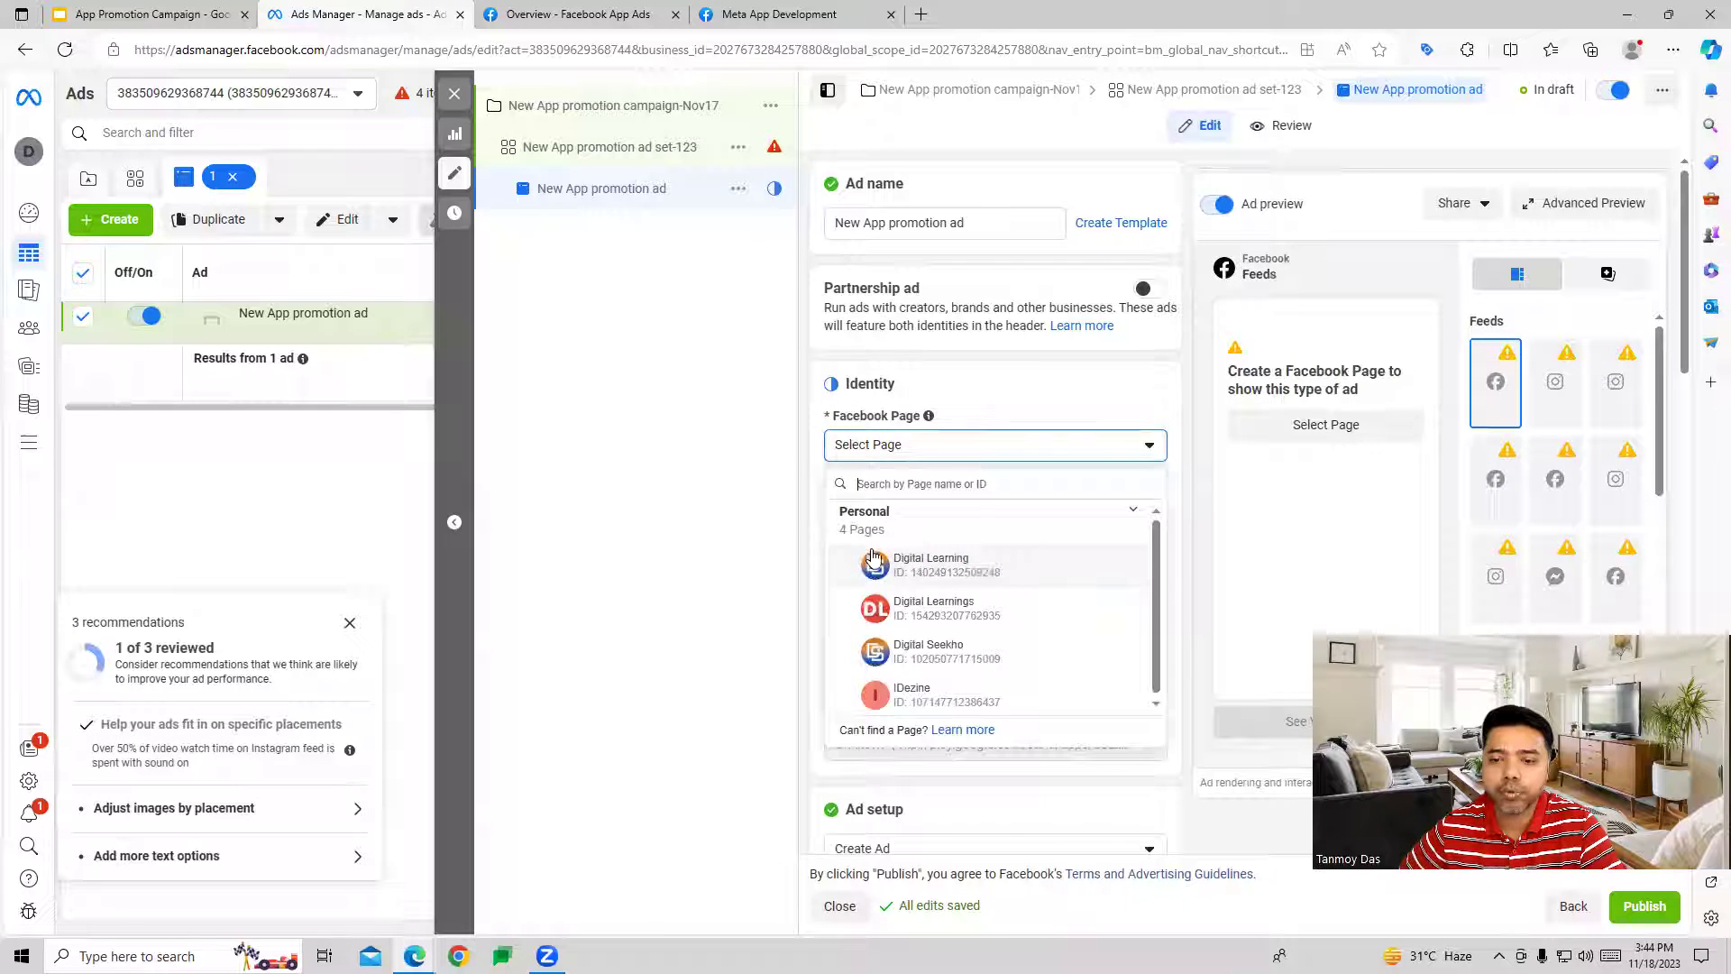
pyautogui.click(906, 599)
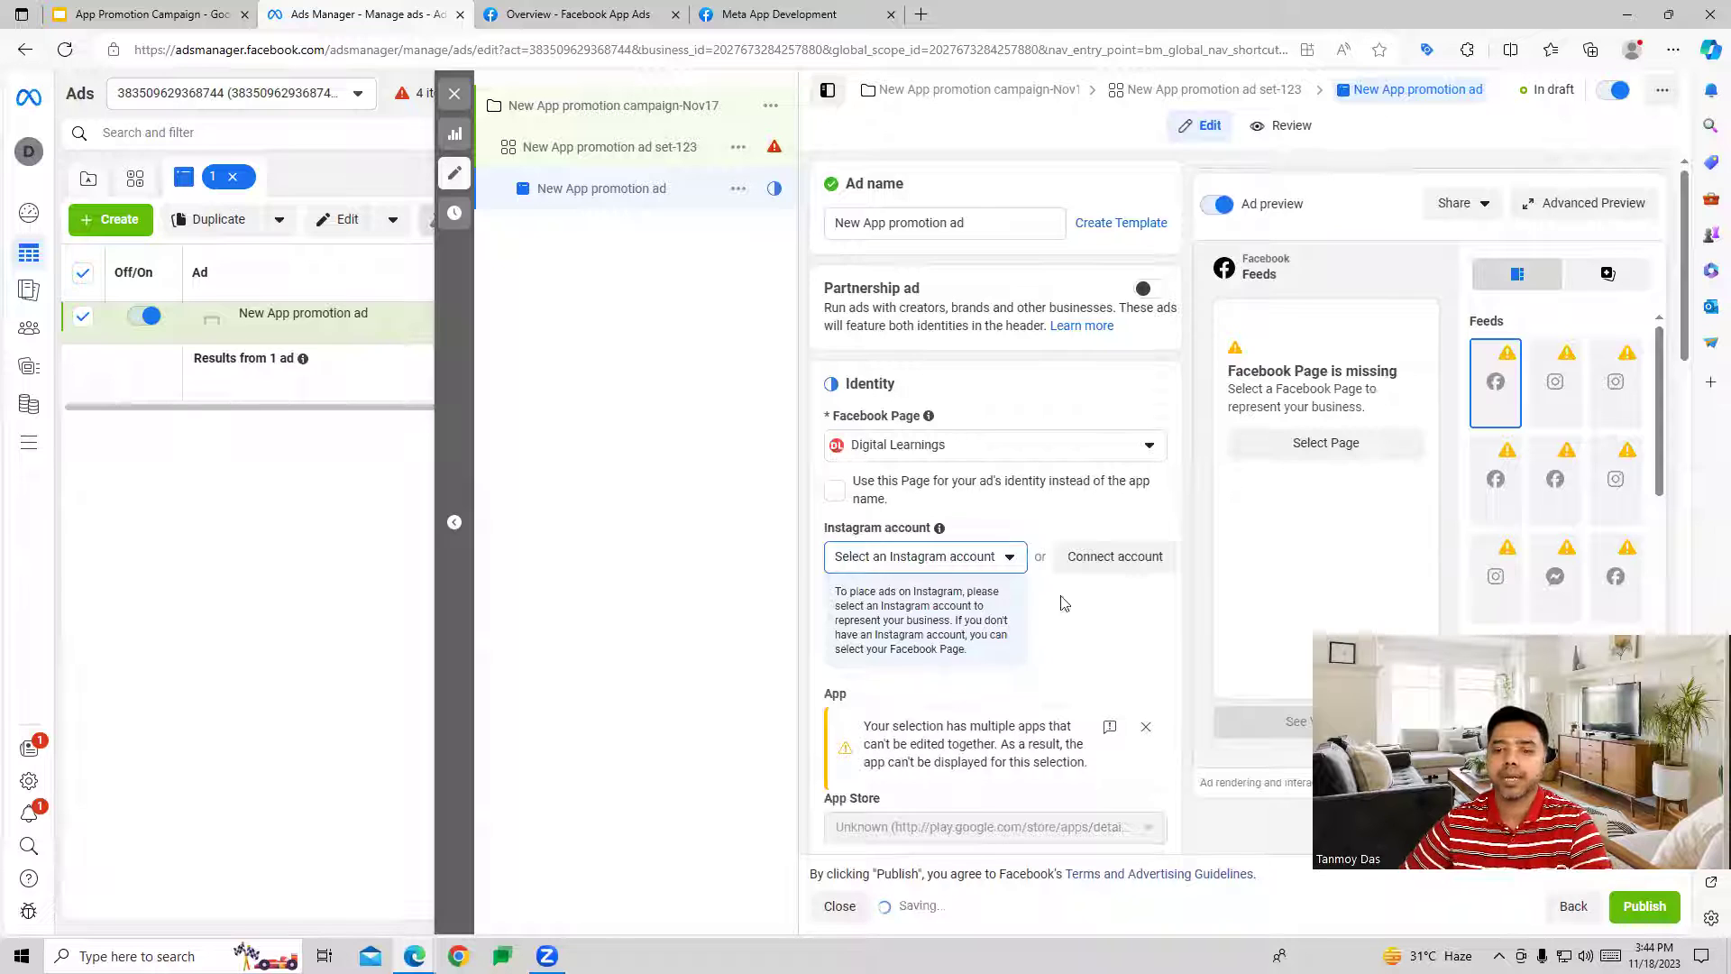
# Step: Show the Add media options in the Ad creative section
pyautogui.scroll(-2, 1189, 527)
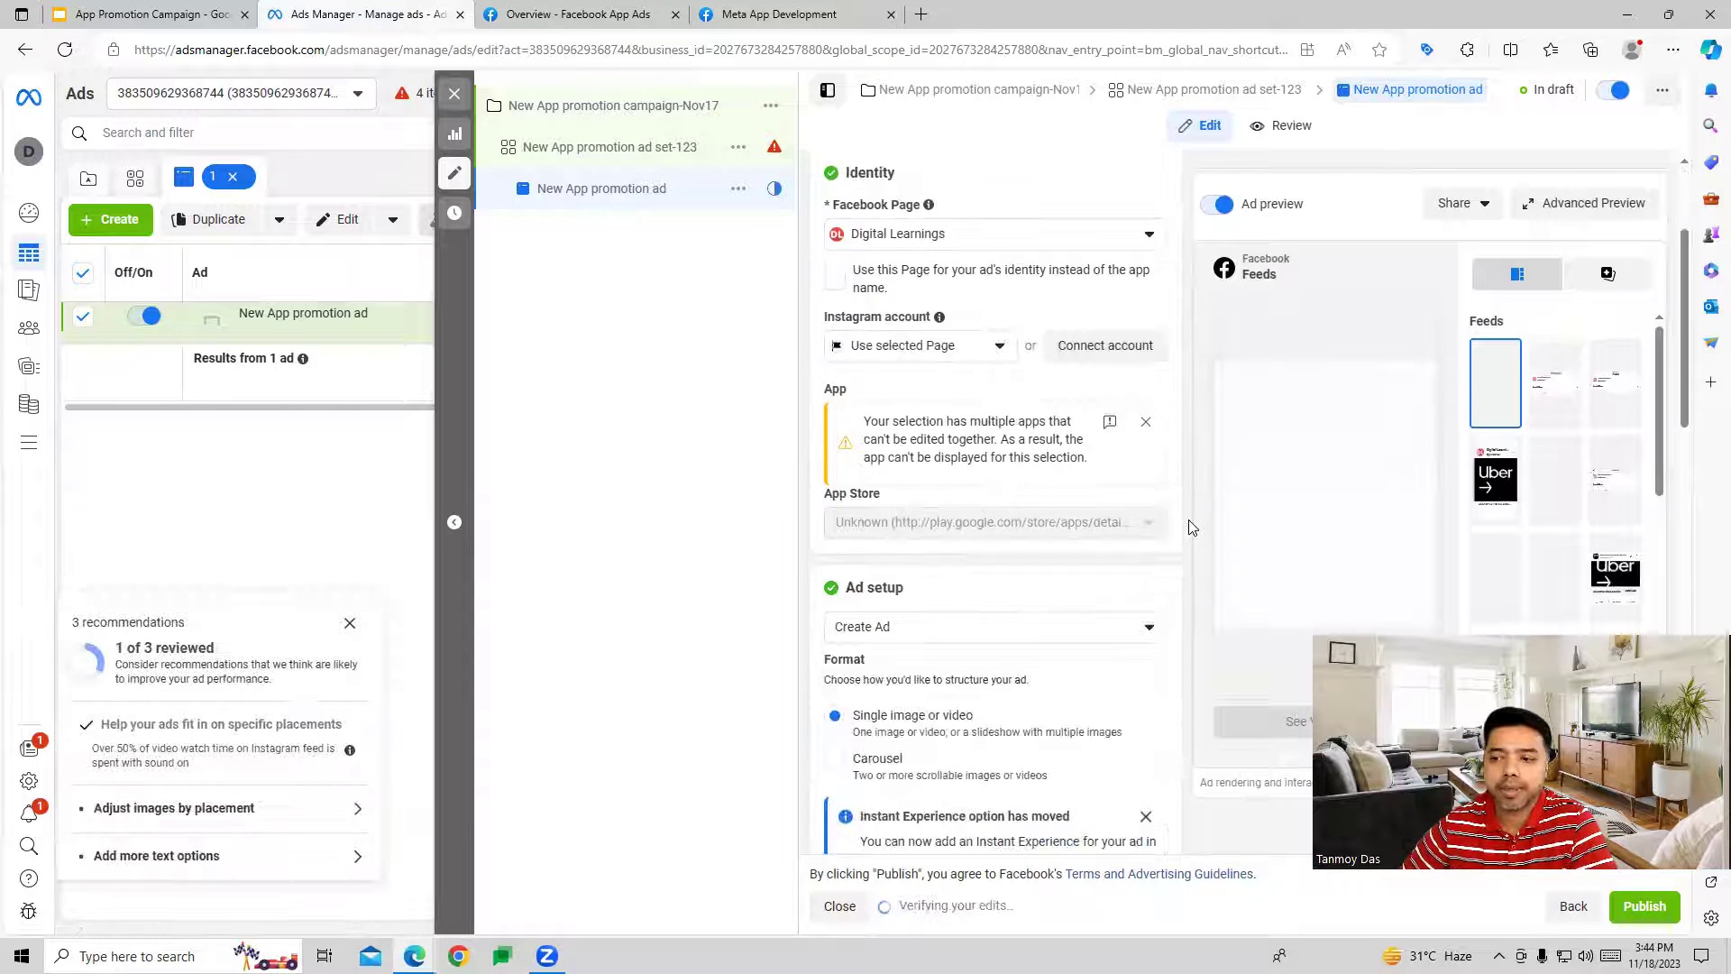
pyautogui.scroll(-1, 1188, 527)
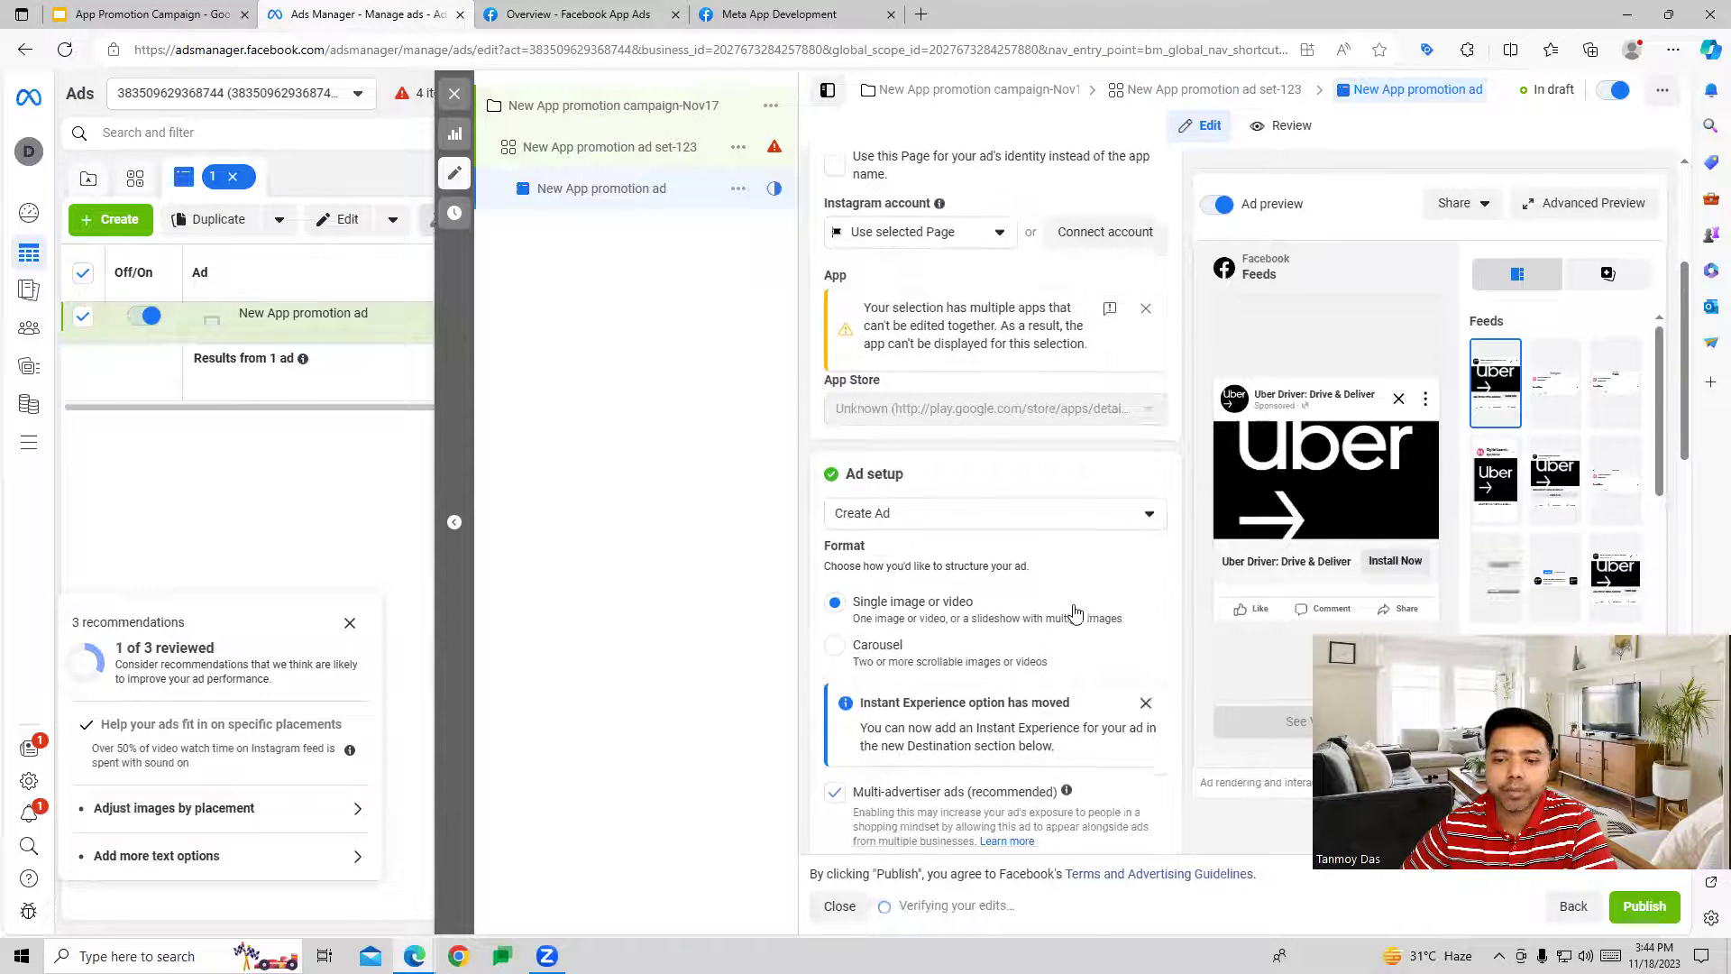
pyautogui.scroll(-2, 1069, 612)
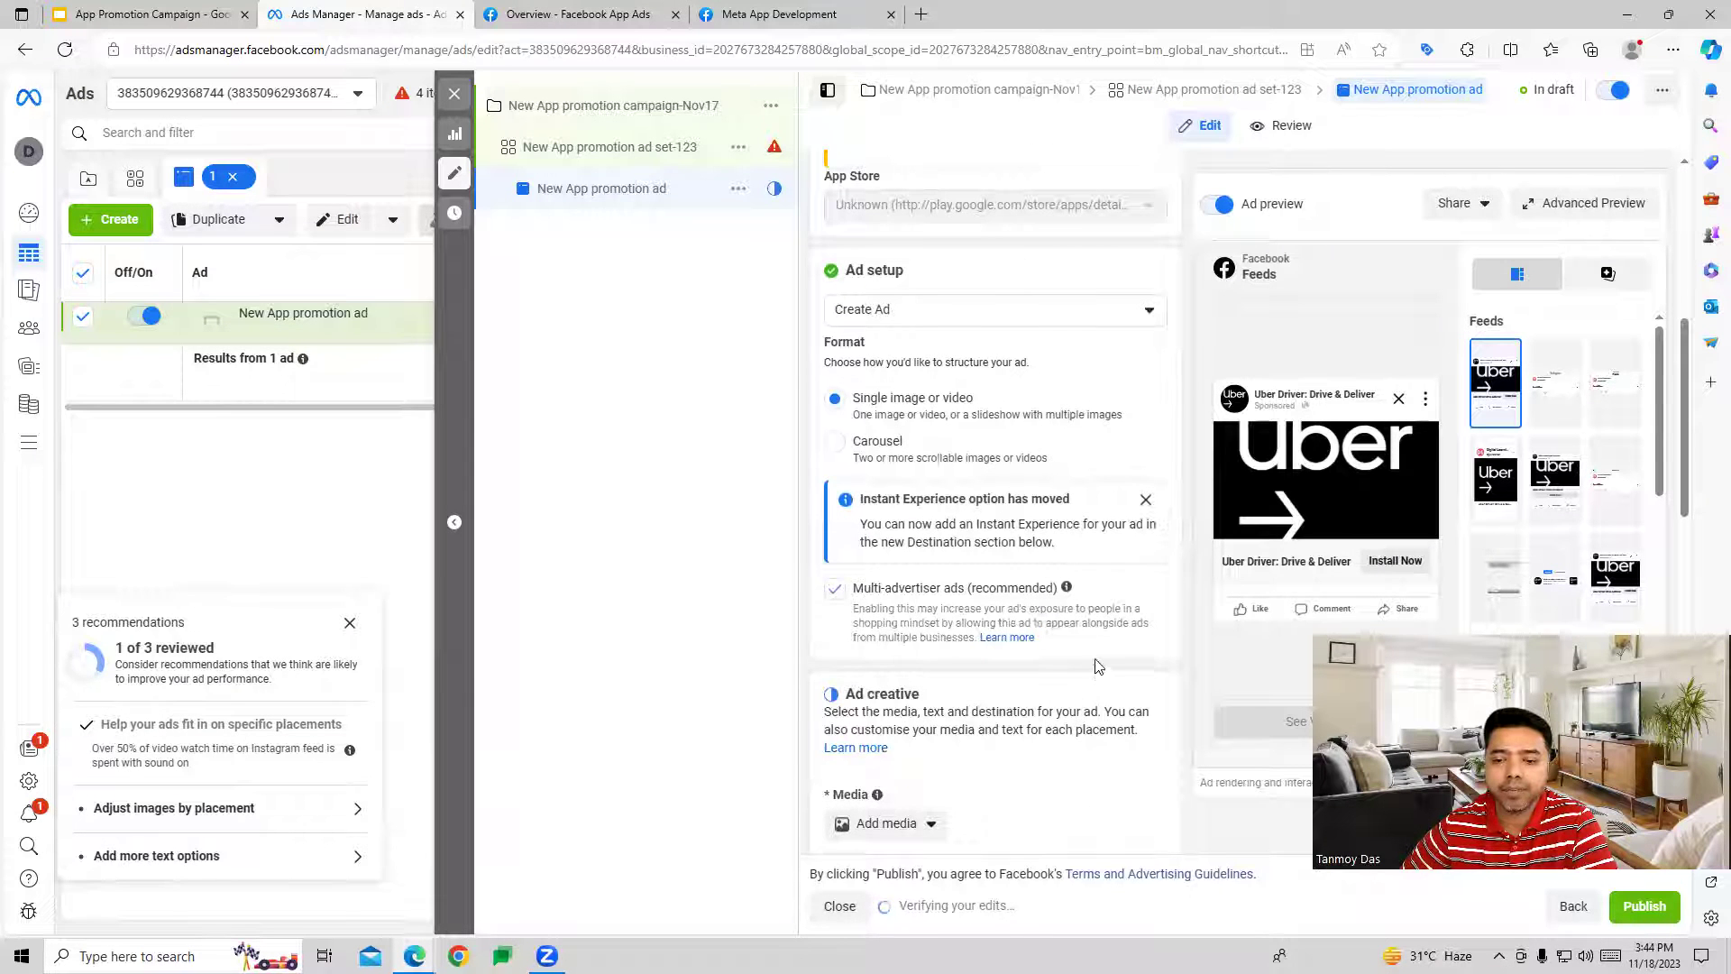
pyautogui.scroll(-2, 902, 631)
pyautogui.click(889, 617)
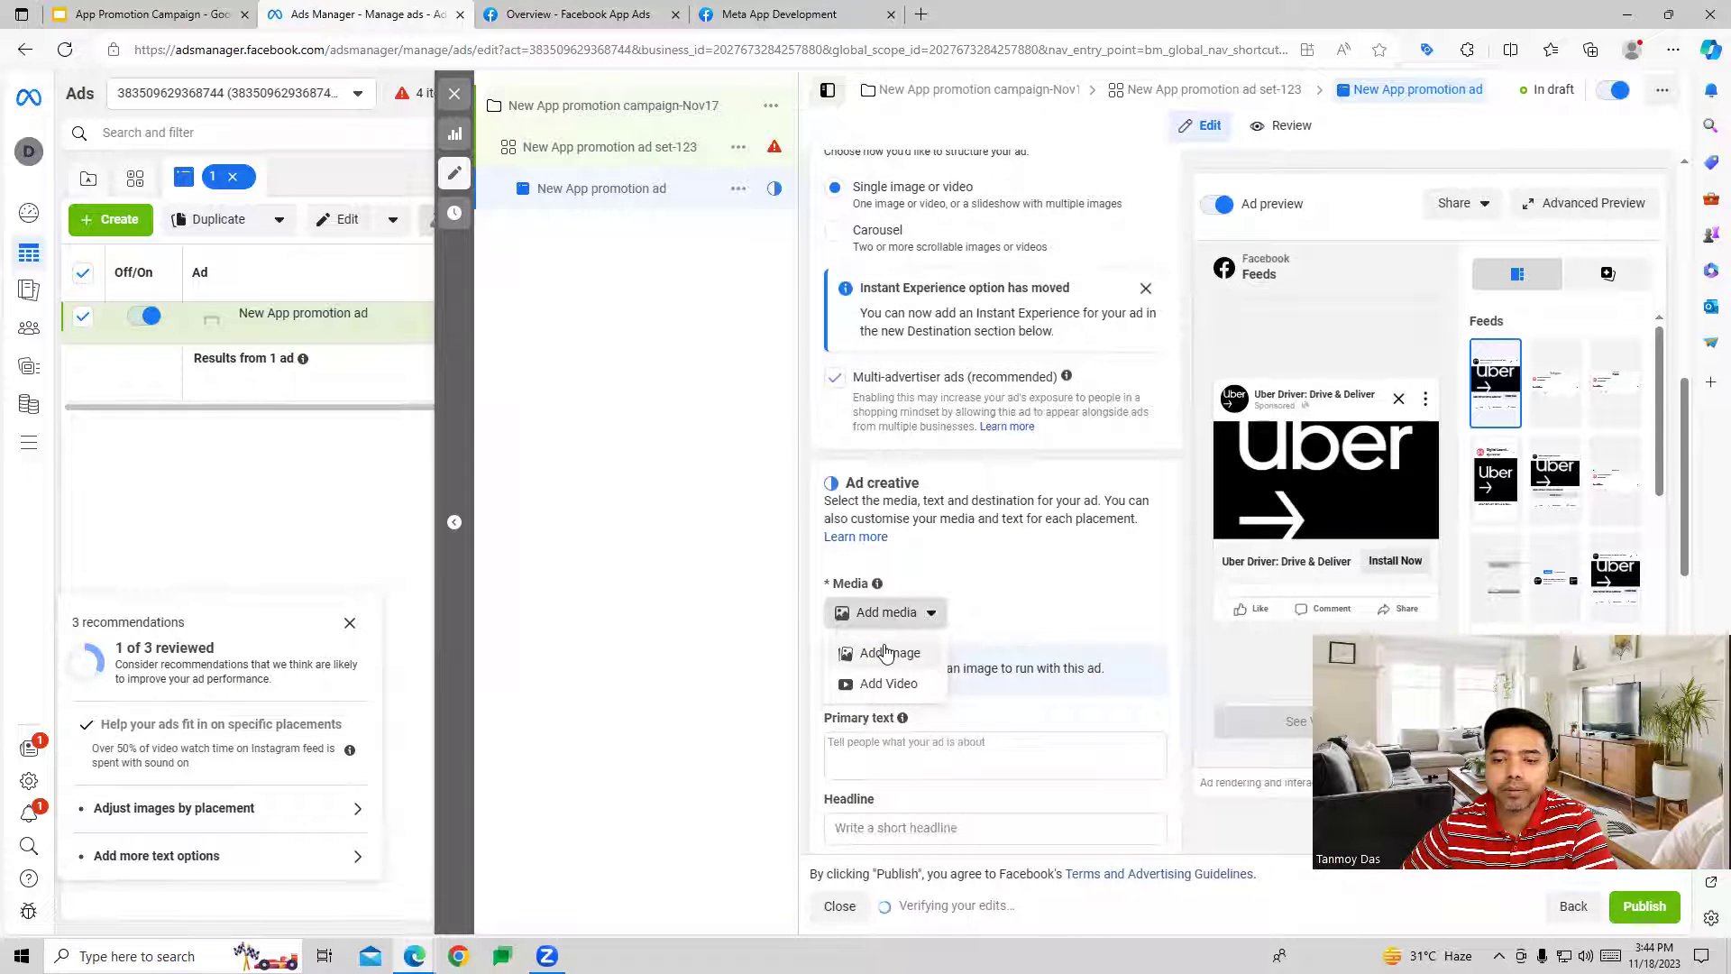
# Step: Use the cardeal.jpg car showroom image as ad media, keeping Advantage+ optimisations on
pyautogui.click(884, 655)
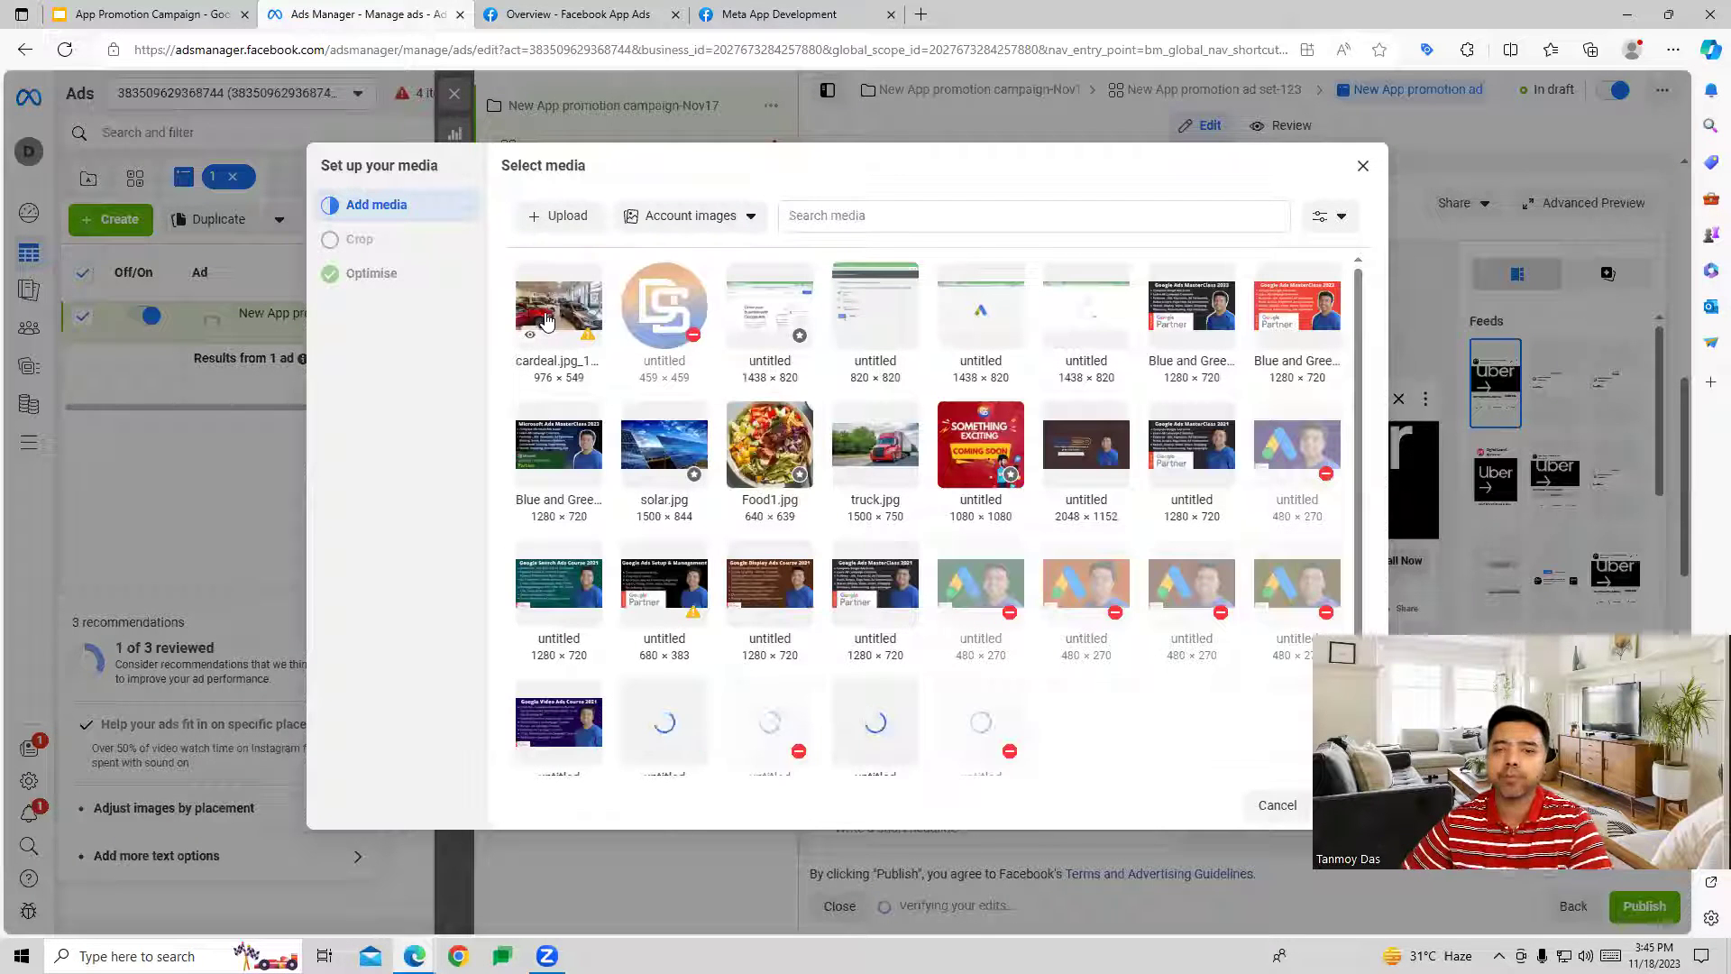
pyautogui.click(546, 321)
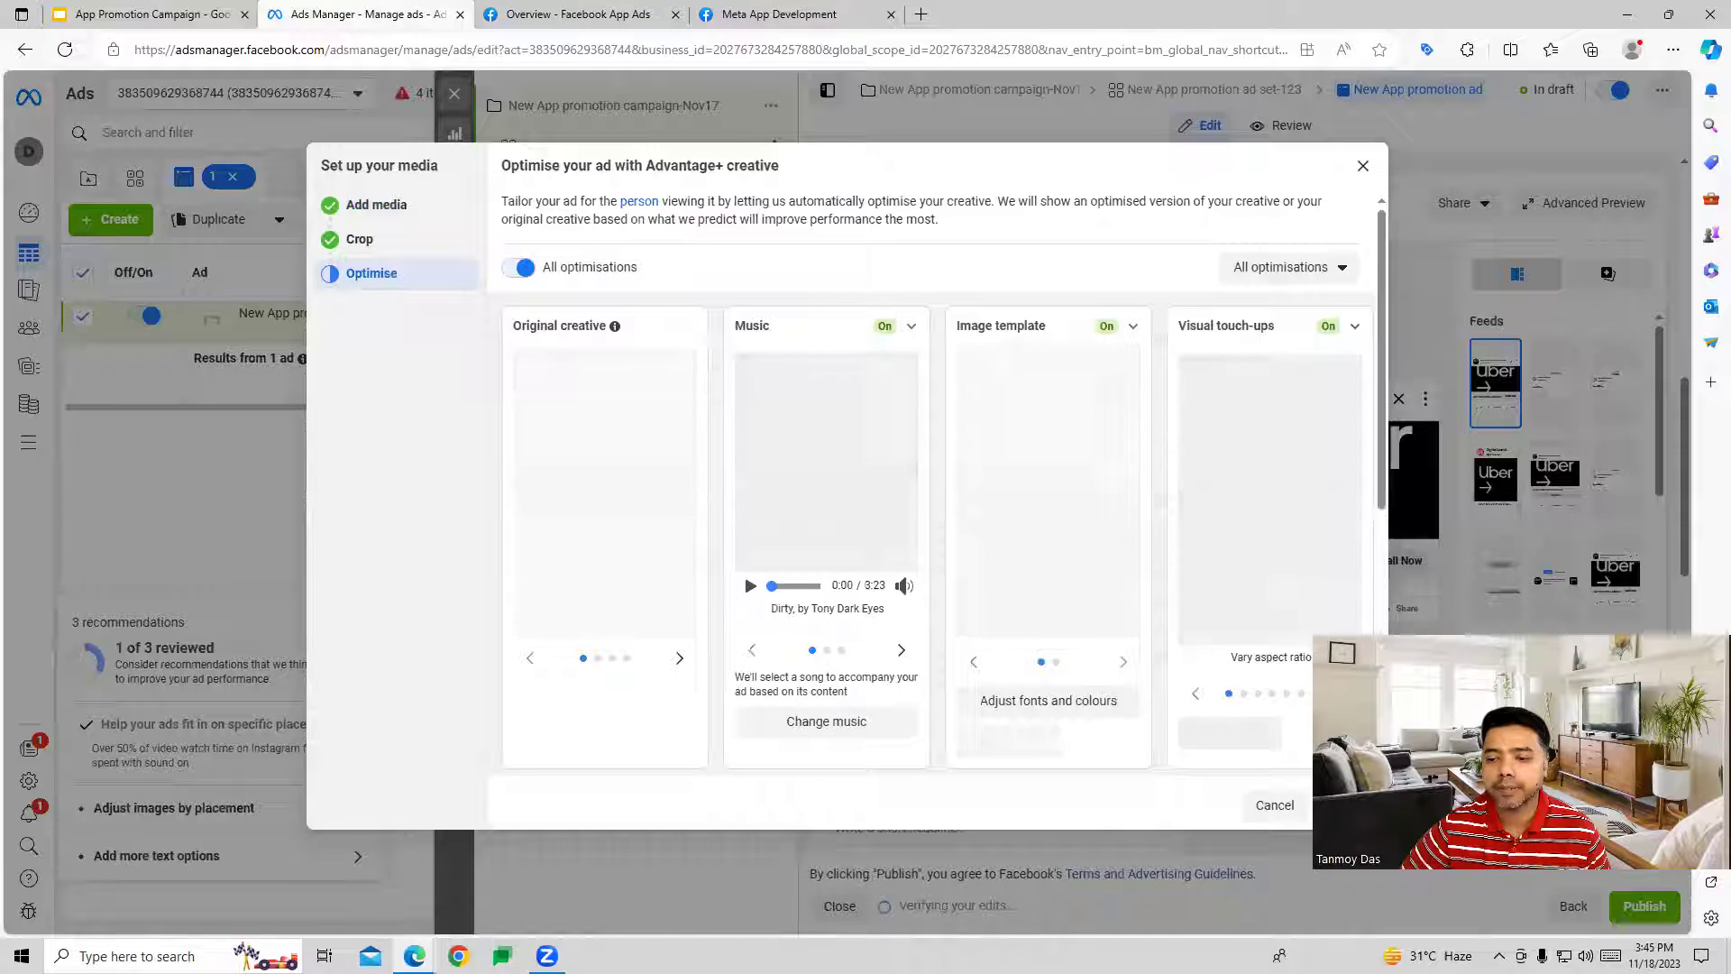
pyautogui.scroll(-5, 1073, 487)
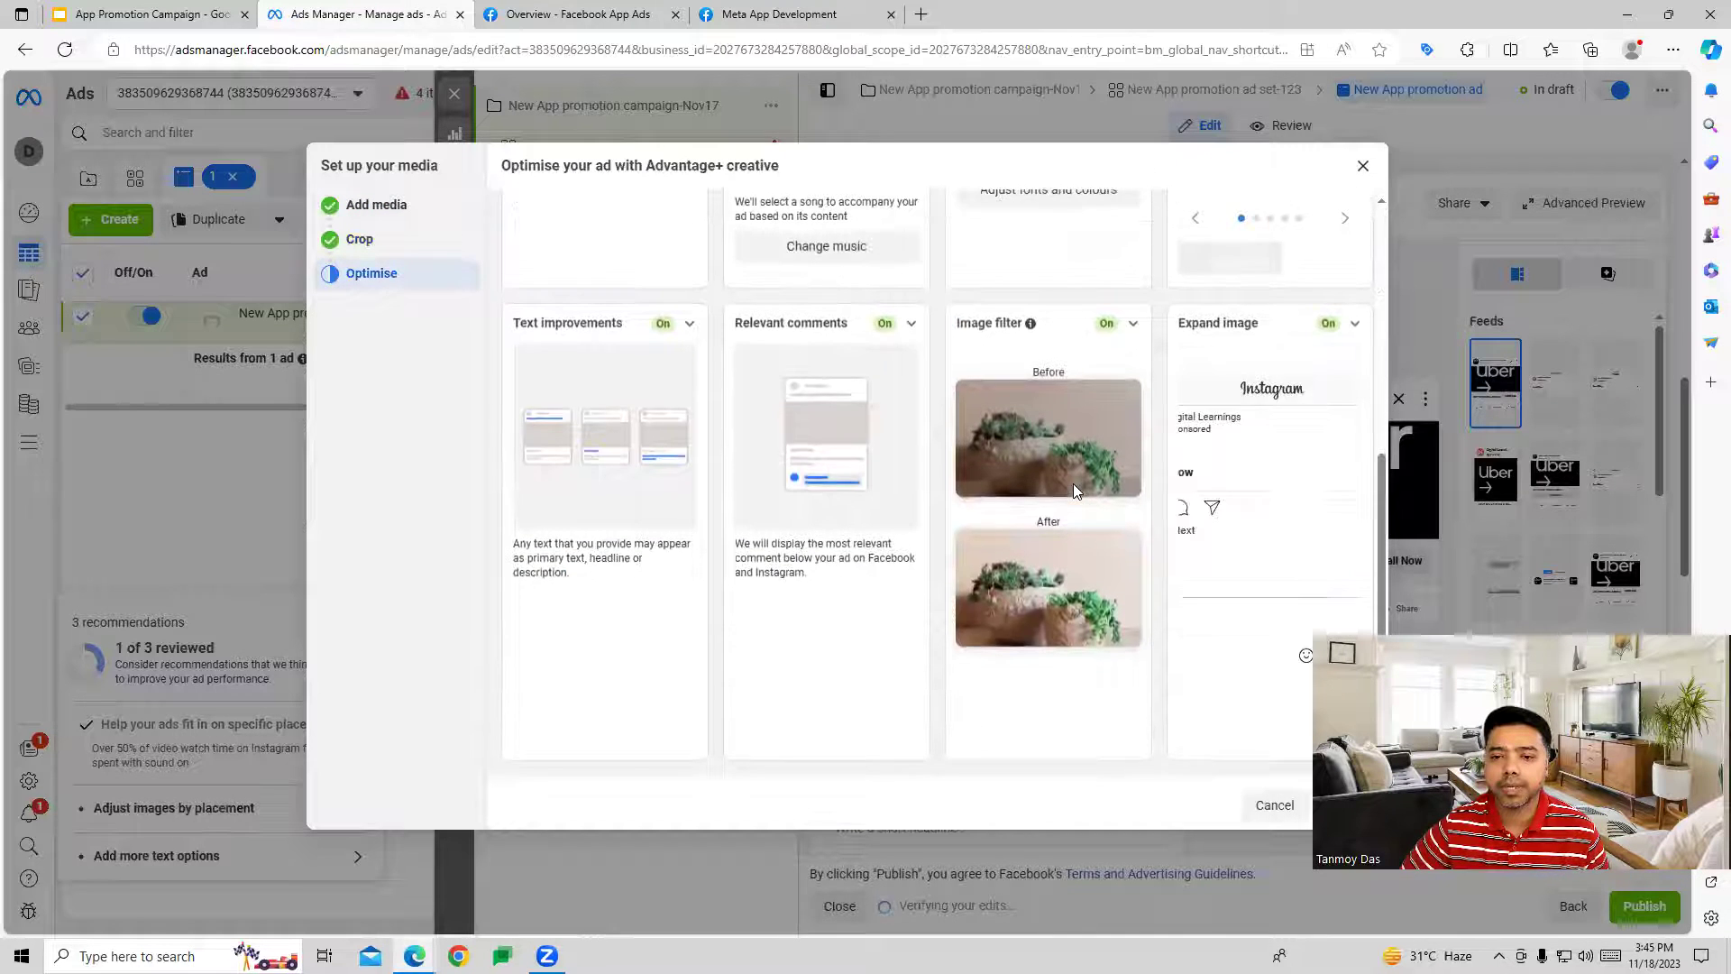
pyautogui.scroll(5, 1073, 484)
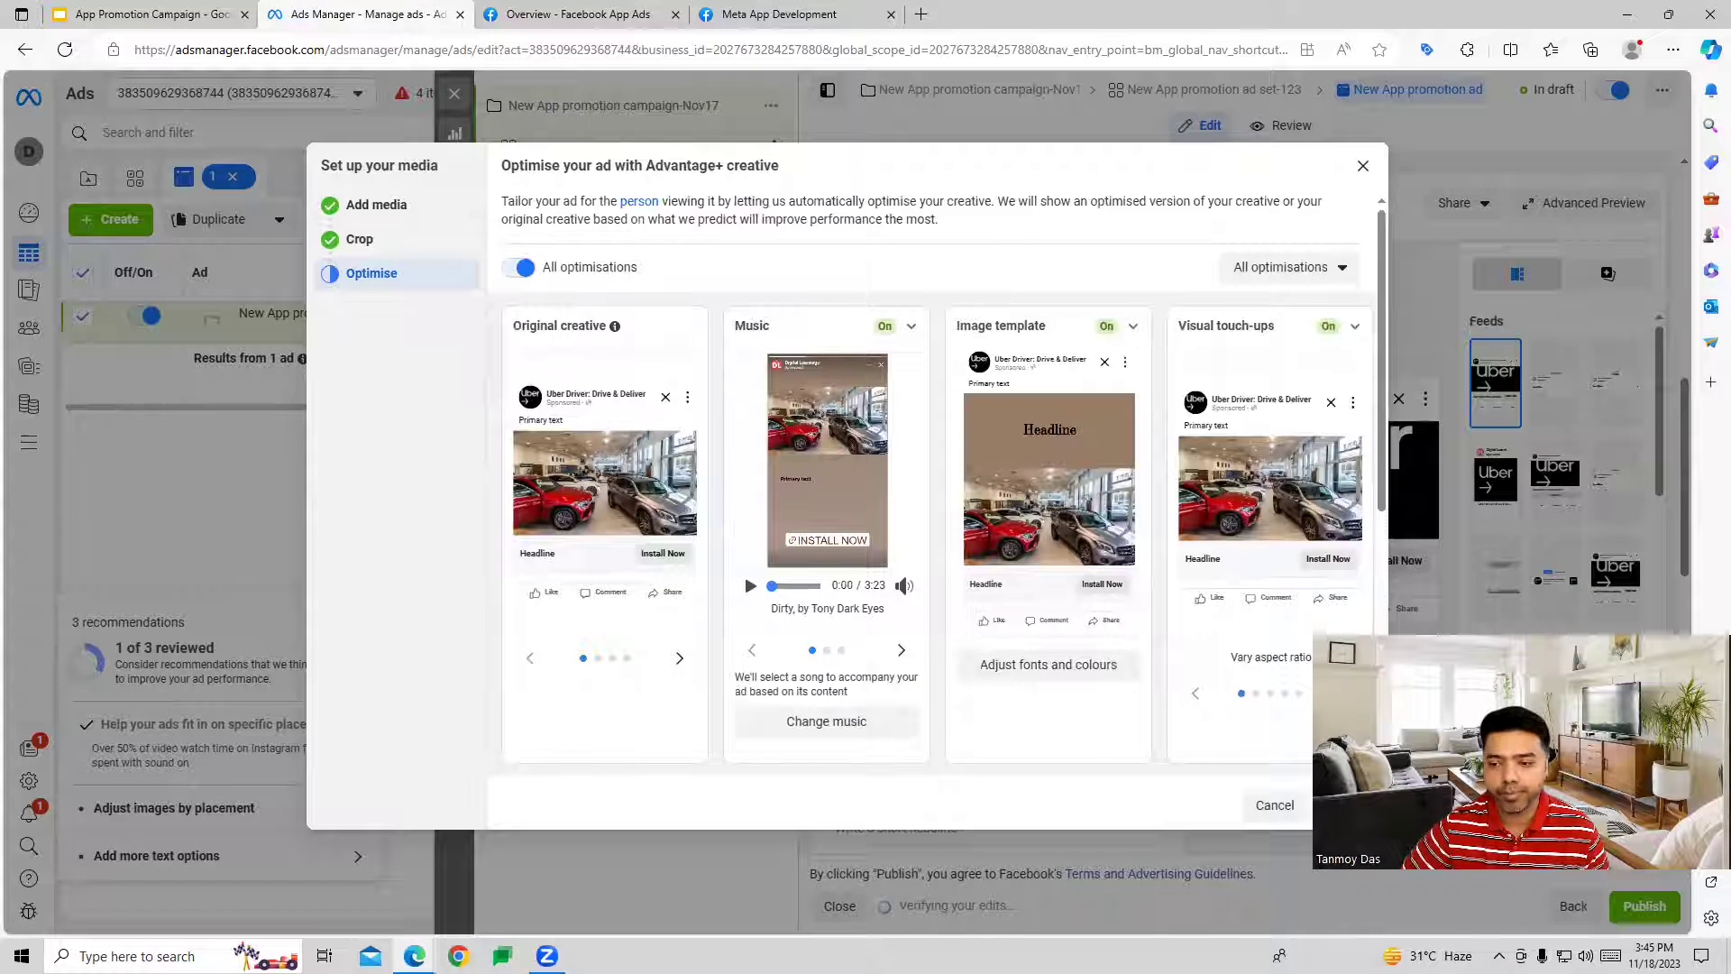
pyautogui.click(1275, 806)
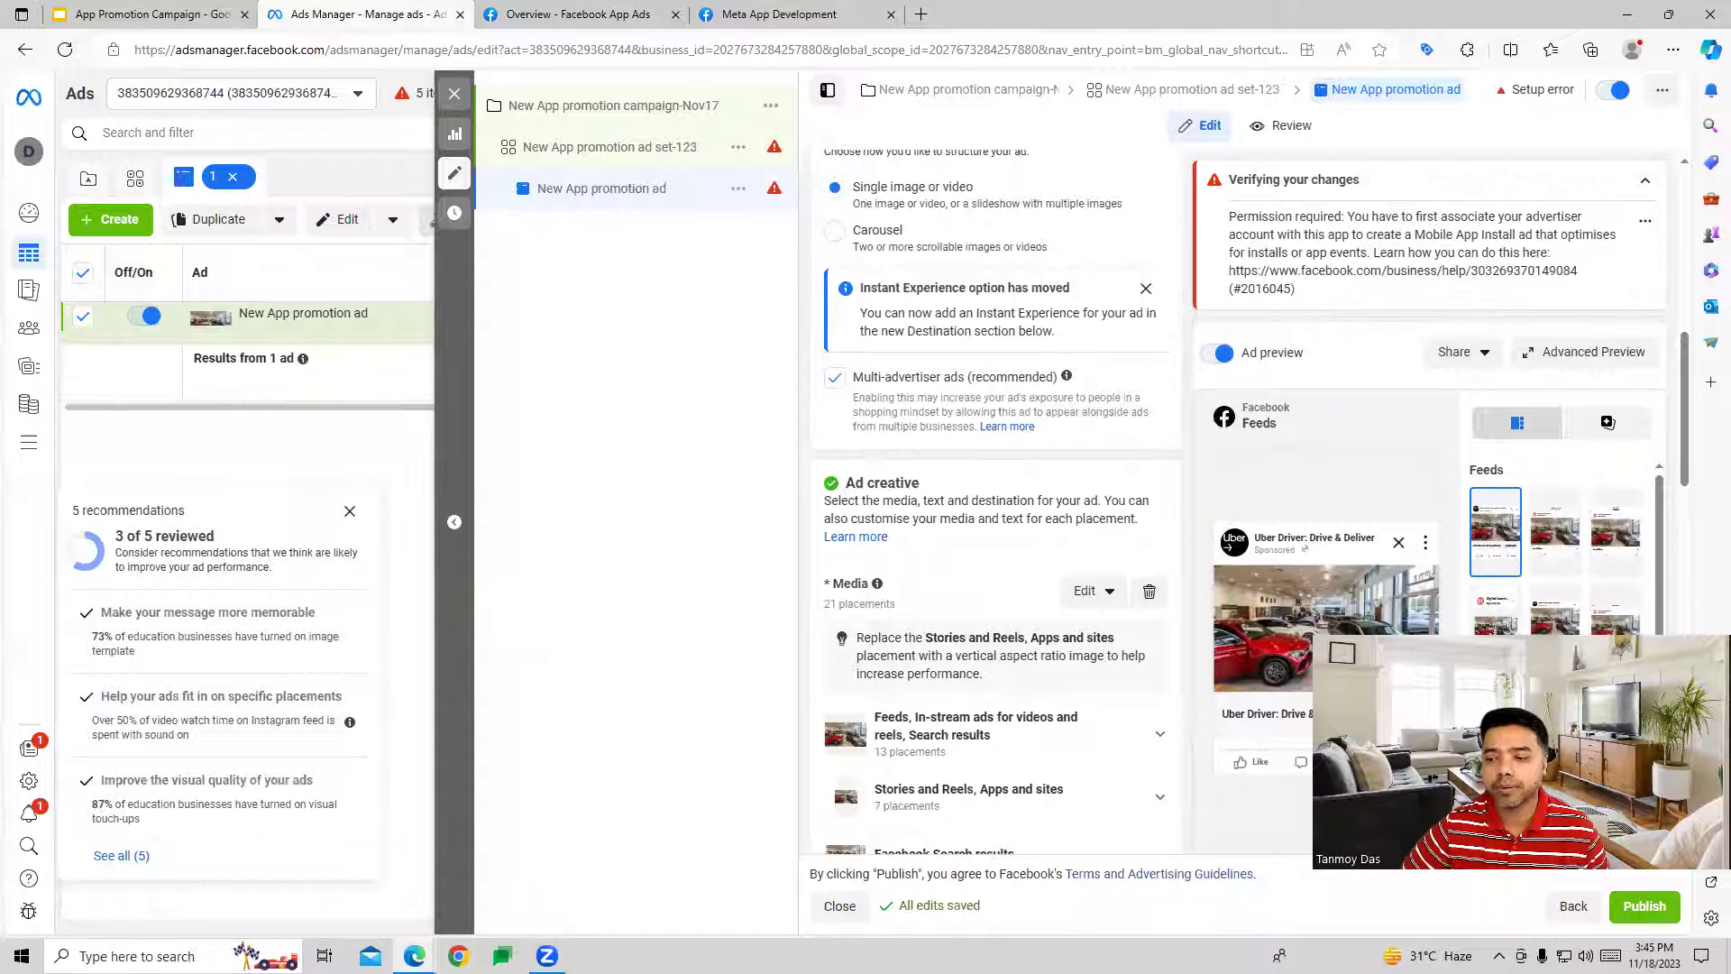
# Step: Set primary text 'Best Car Service In Town' and headline 'Dial A Cab Now & Travel.'
pyautogui.scroll(-6, 1159, 634)
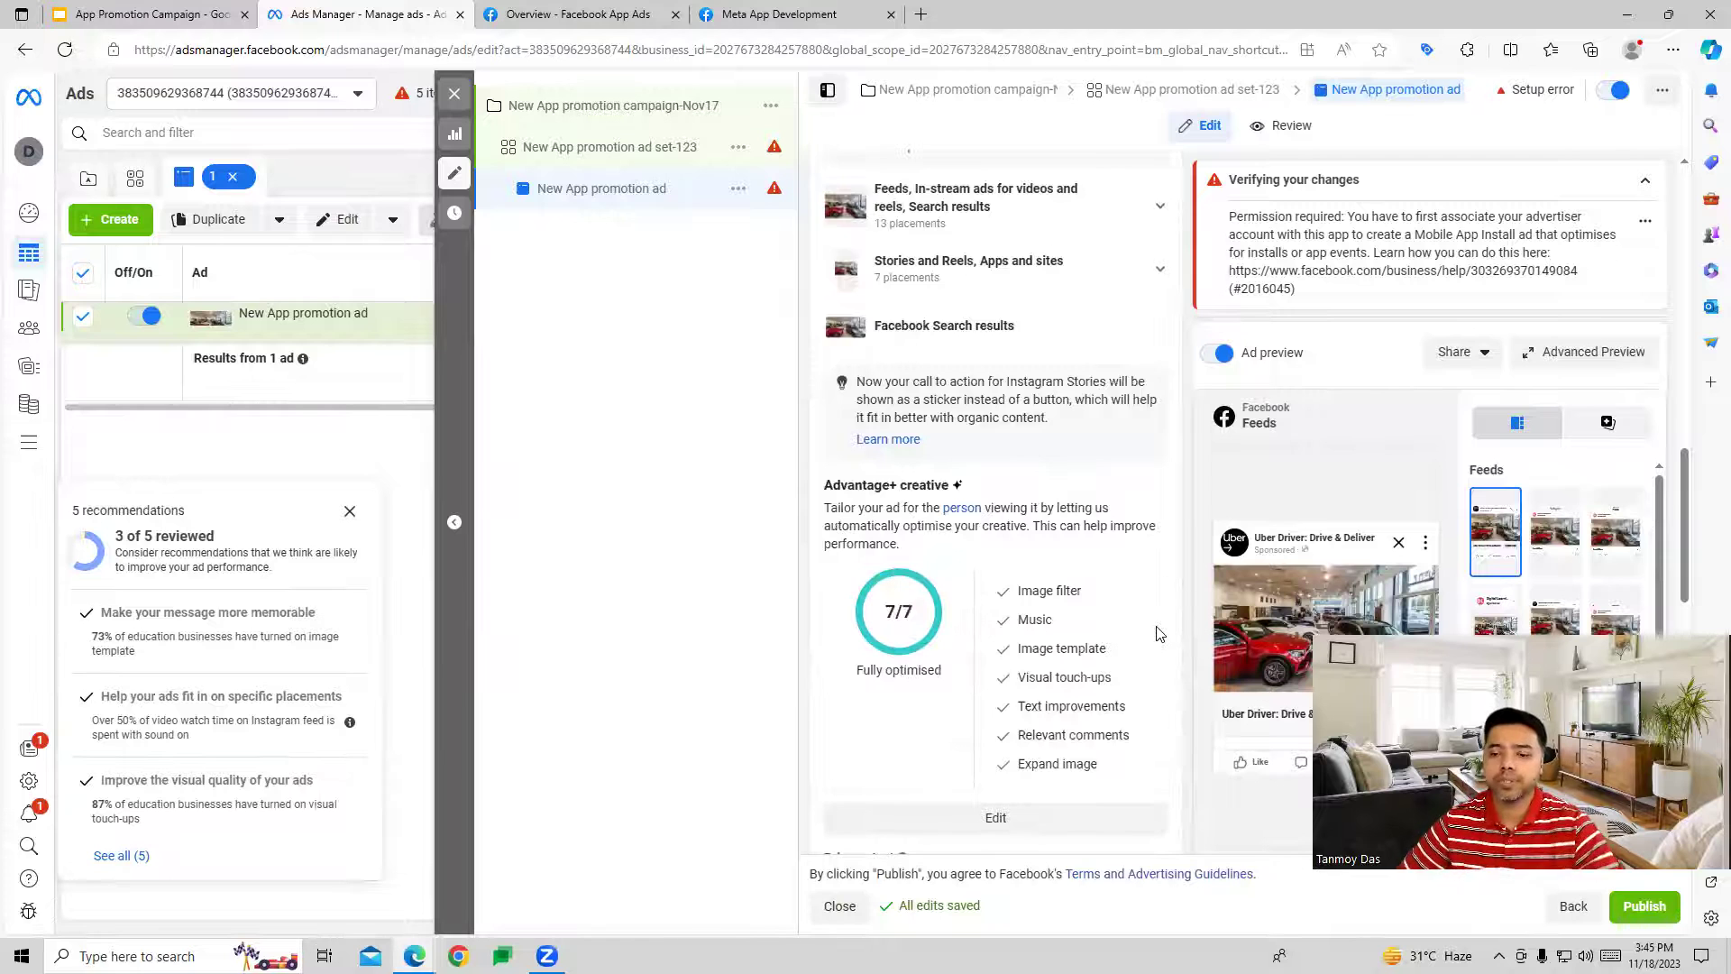
pyautogui.scroll(-5, 1160, 634)
pyautogui.click(896, 361)
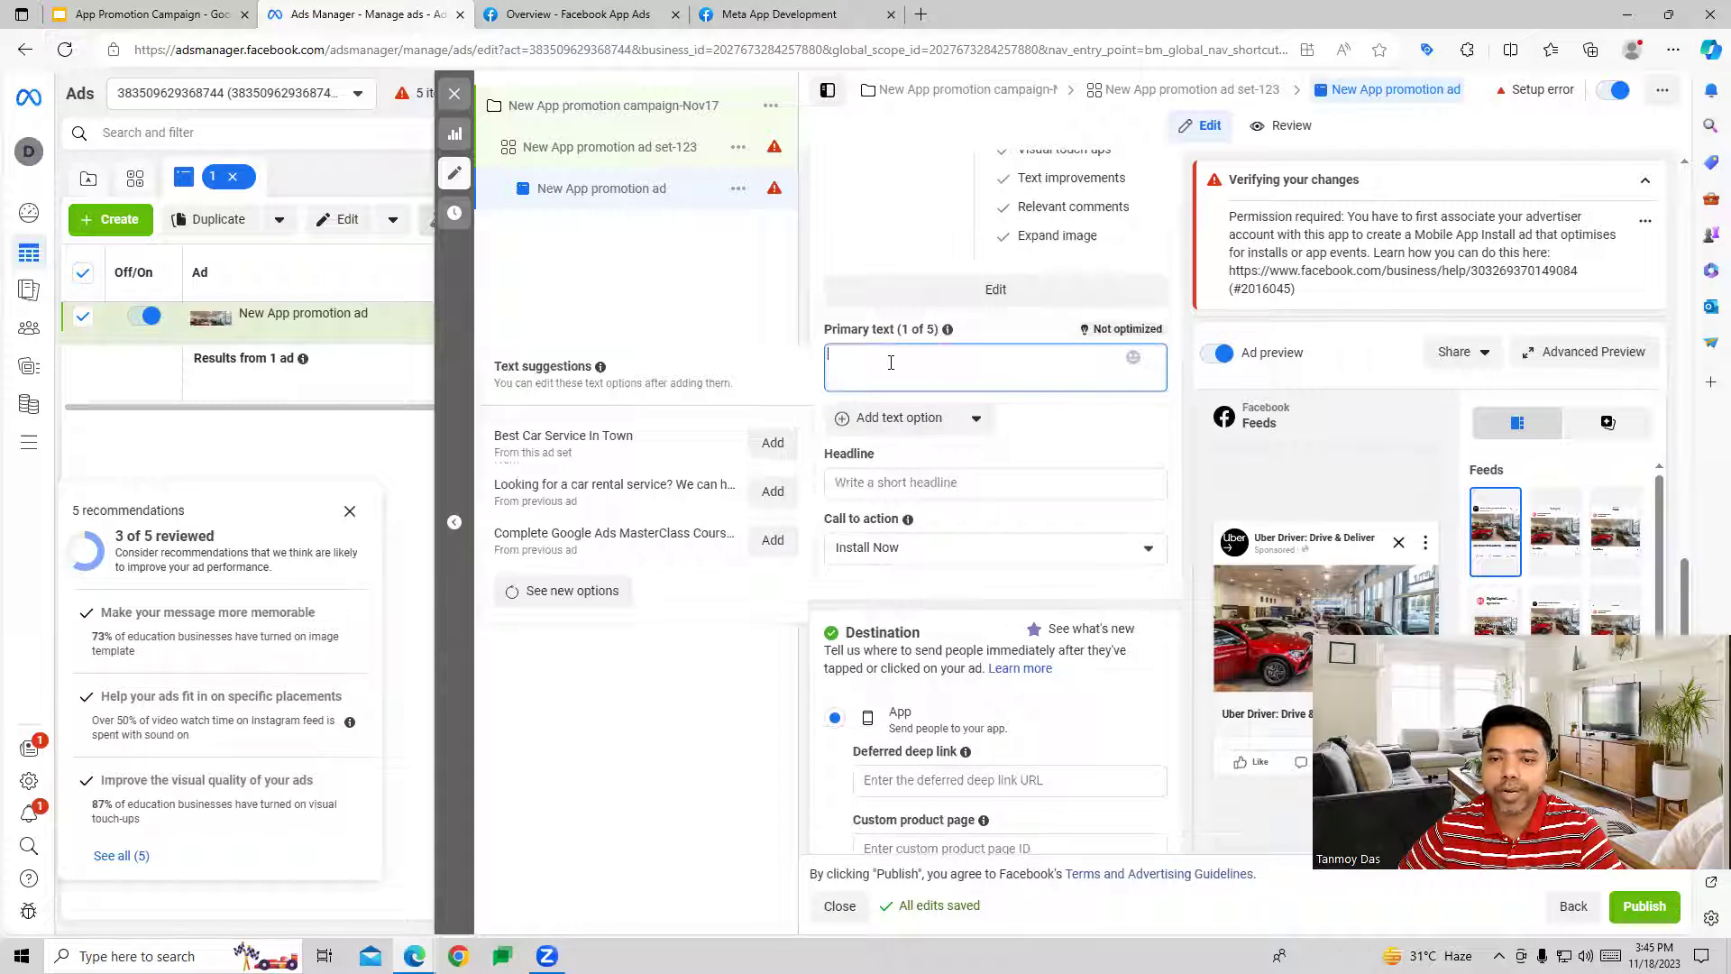
pyautogui.click(775, 444)
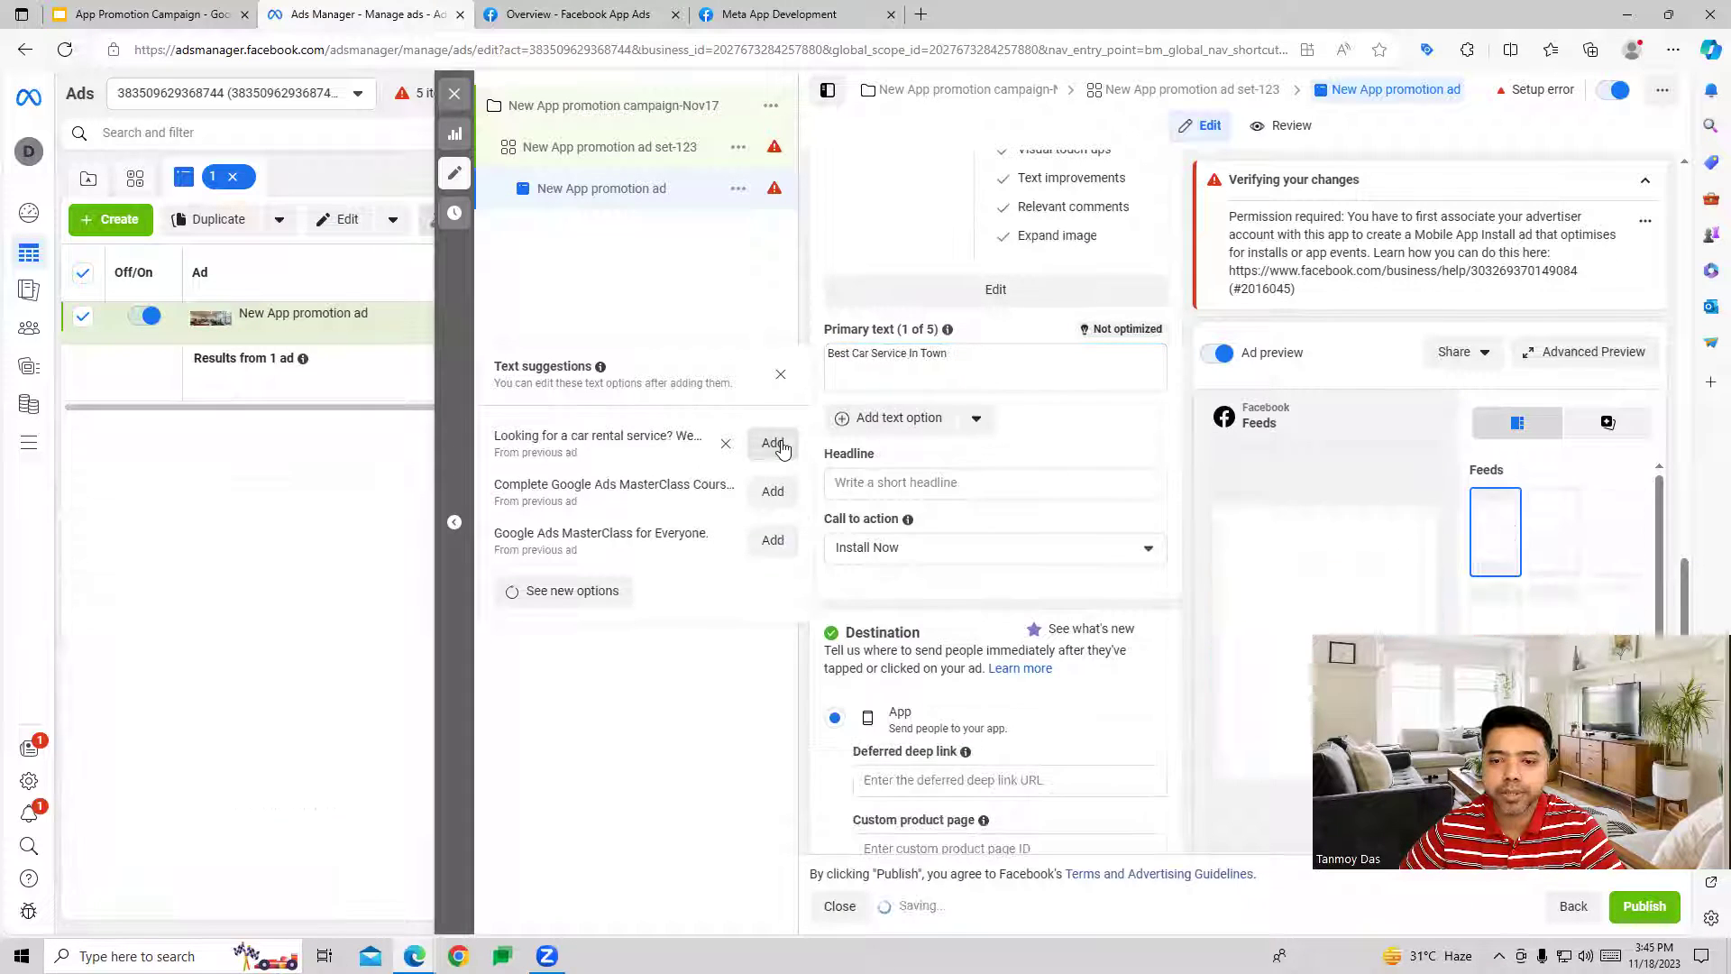
pyautogui.click(884, 484)
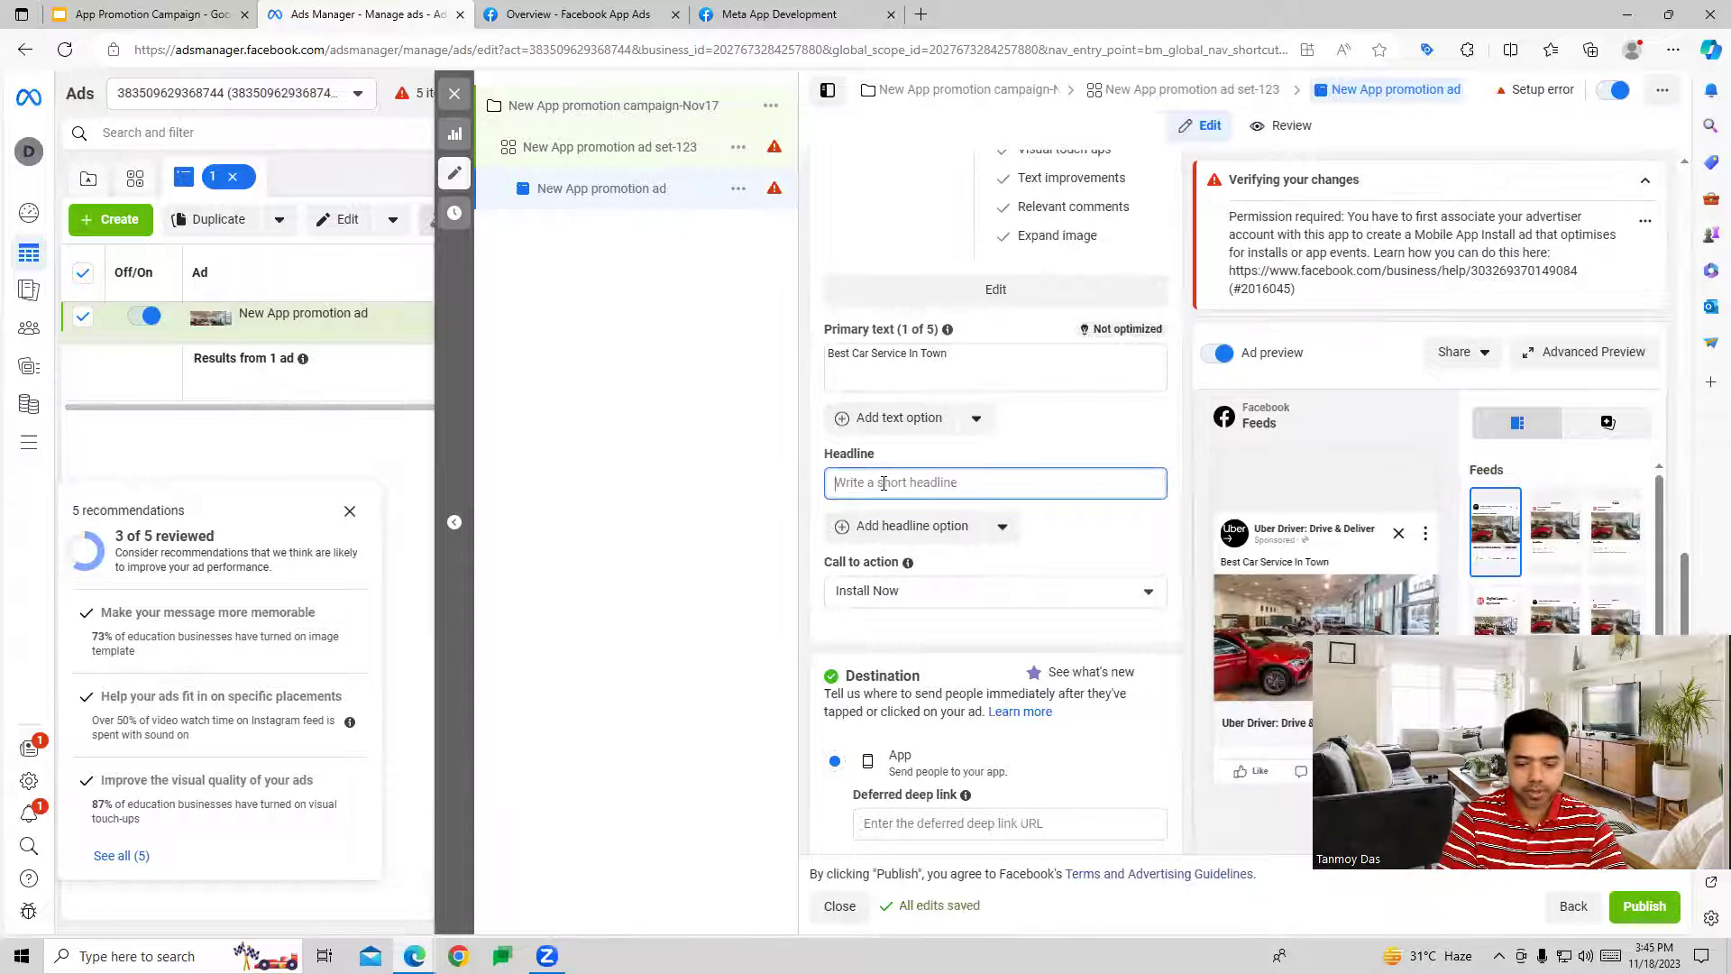
pyautogui.write('Dial')
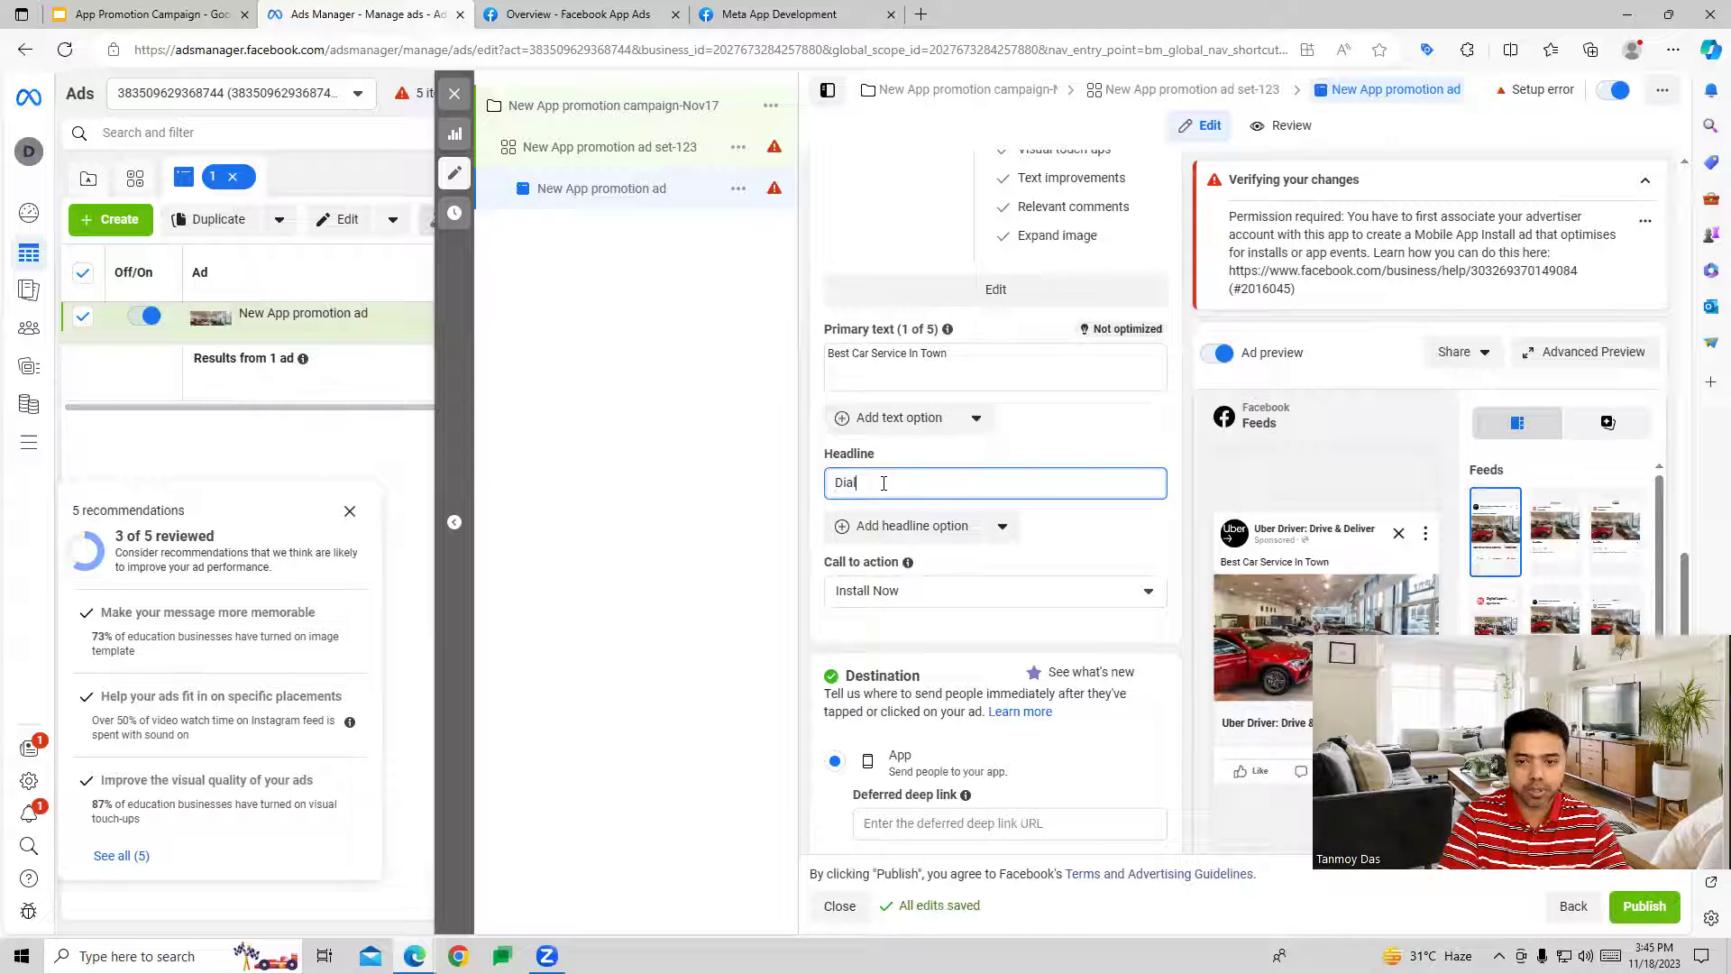
pyautogui.write(' A Cab')
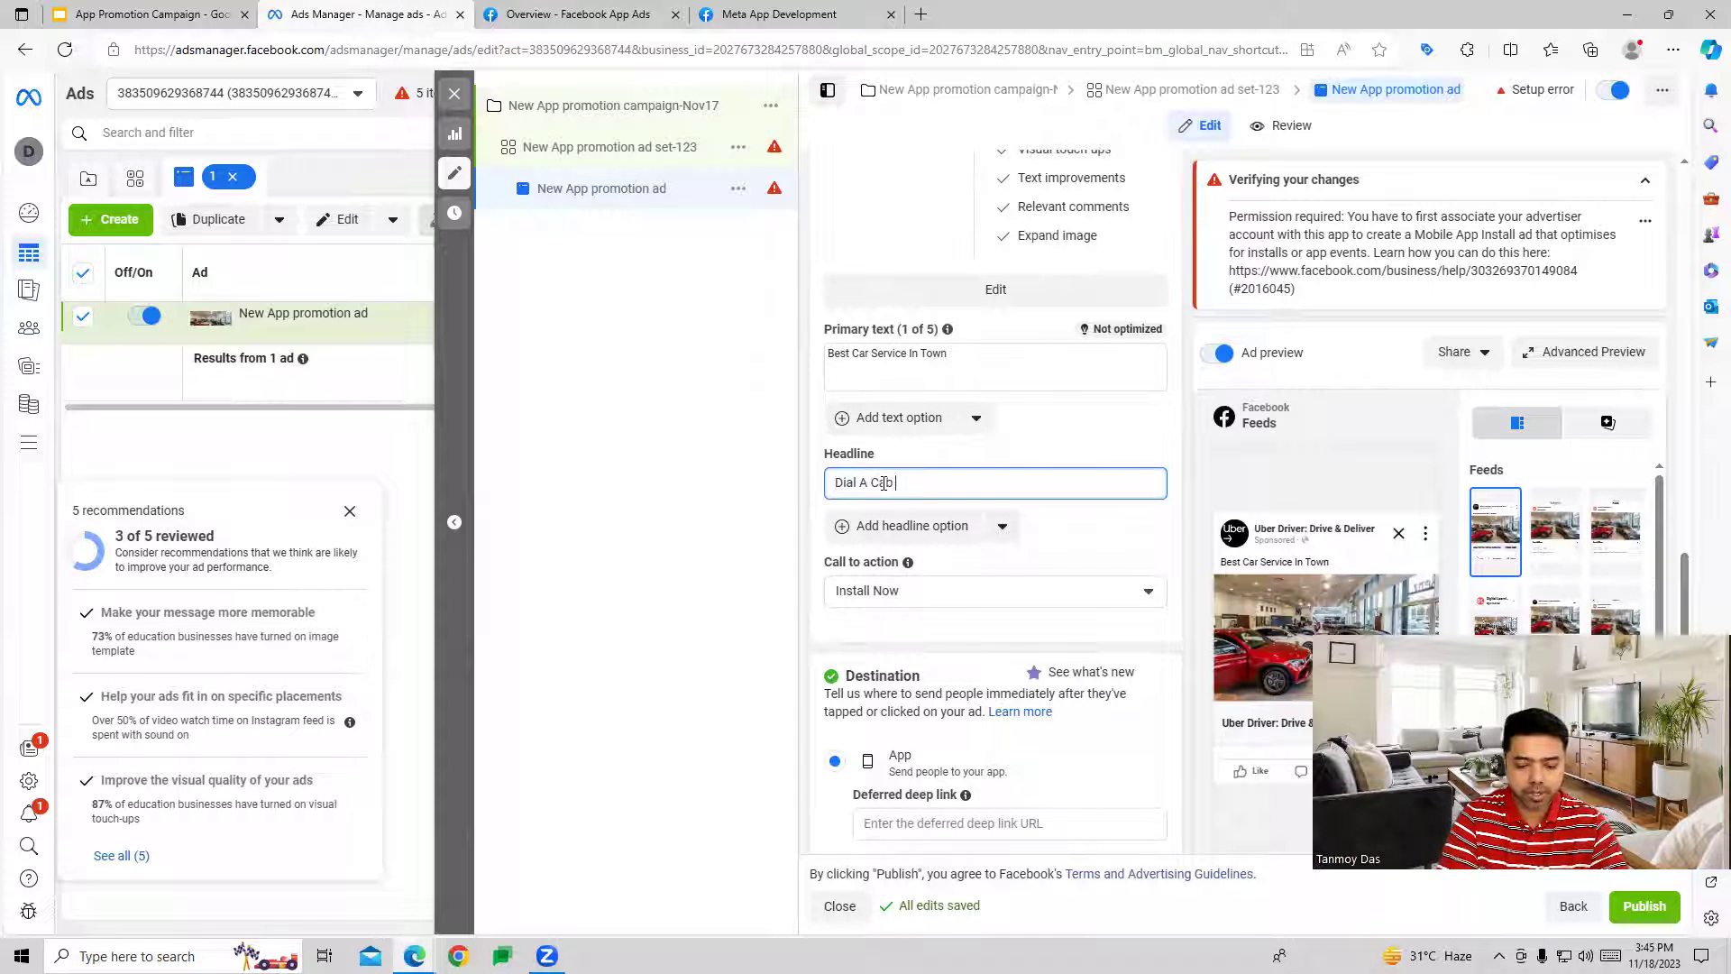
pyautogui.write(' Now ')
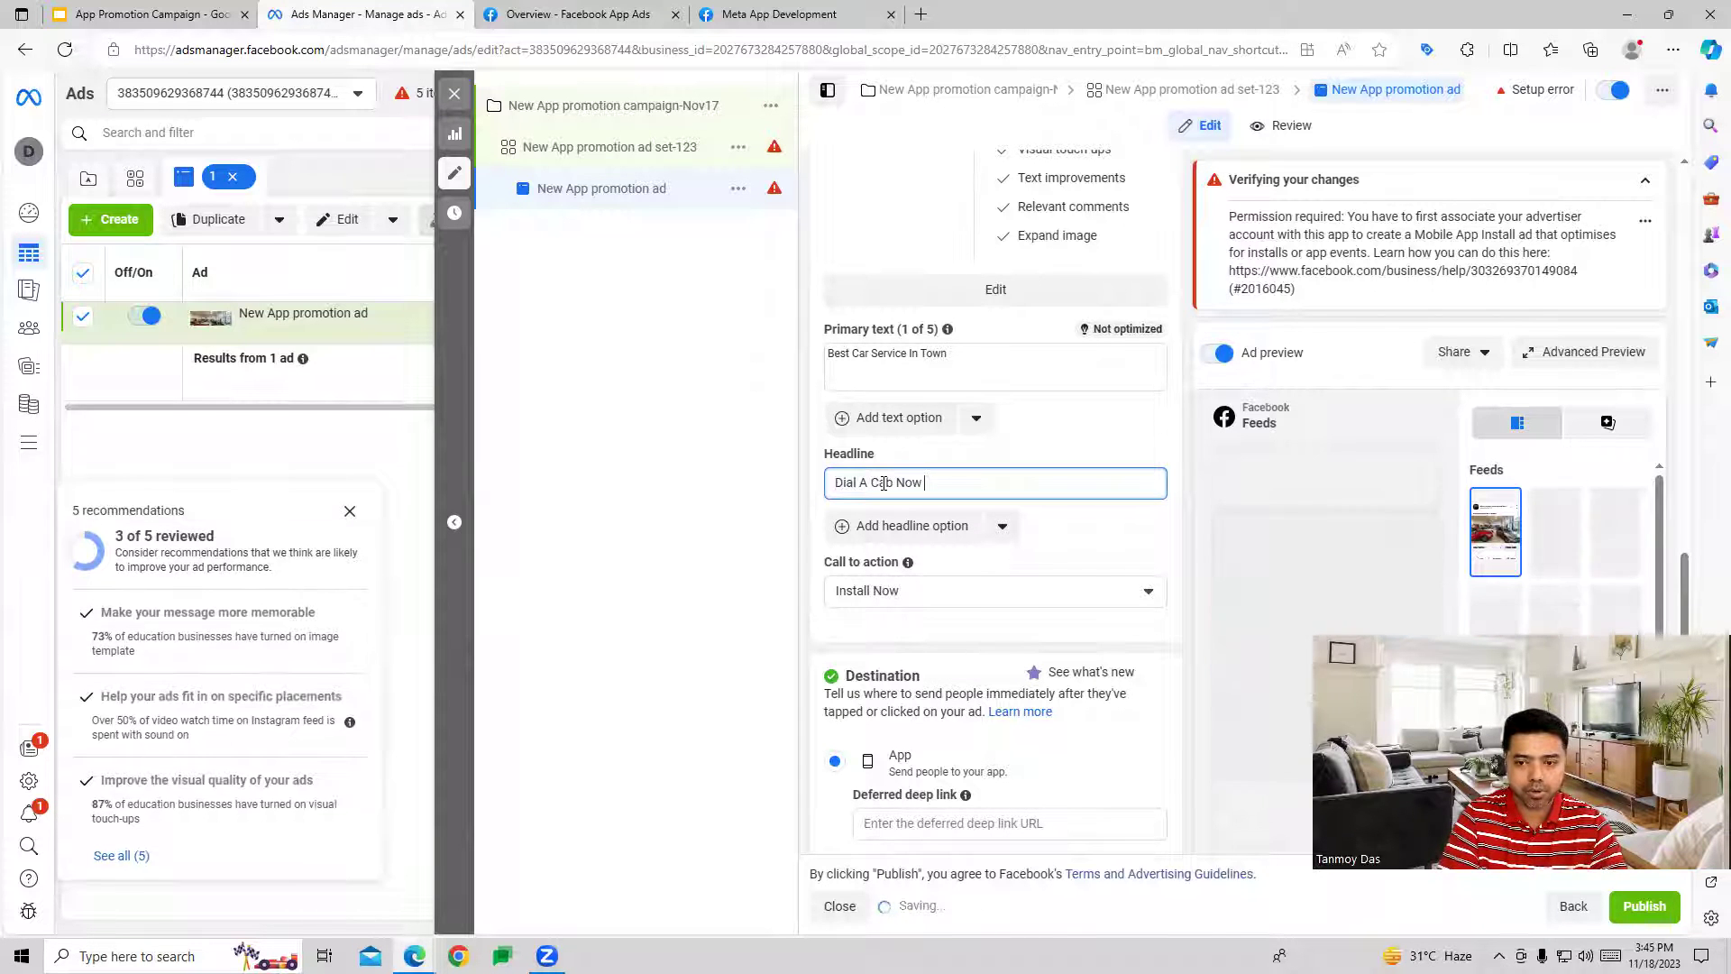
pyautogui.write('& Travel.')
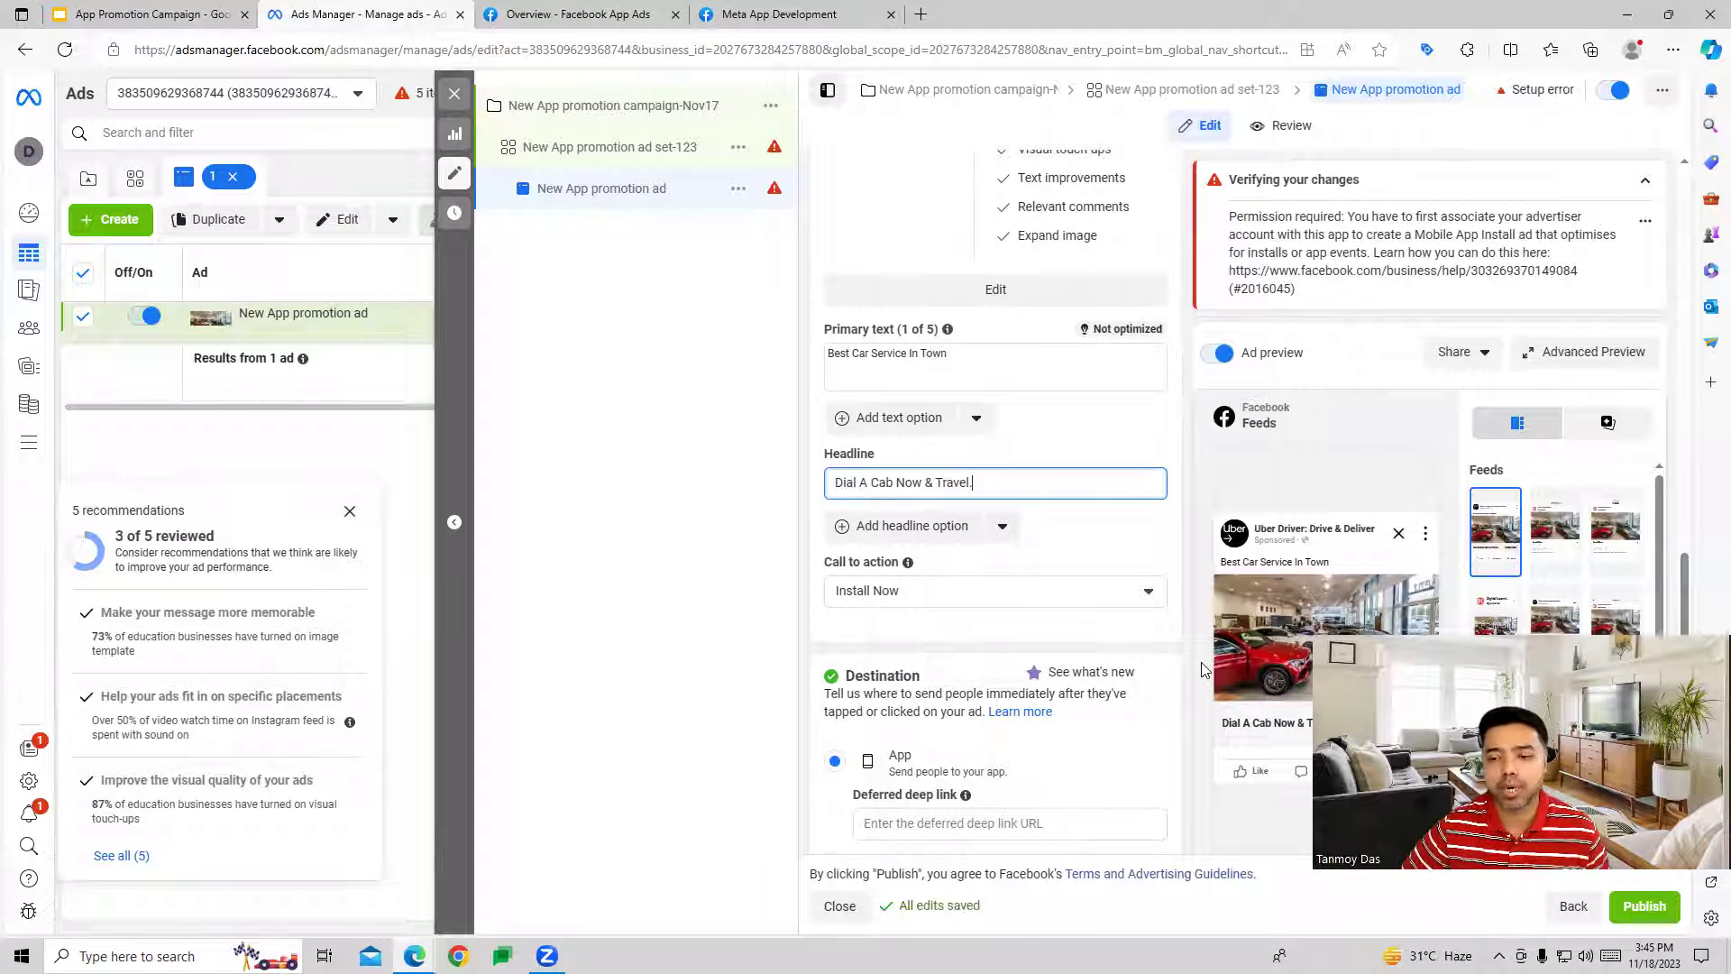
pyautogui.scroll(-2, 1172, 640)
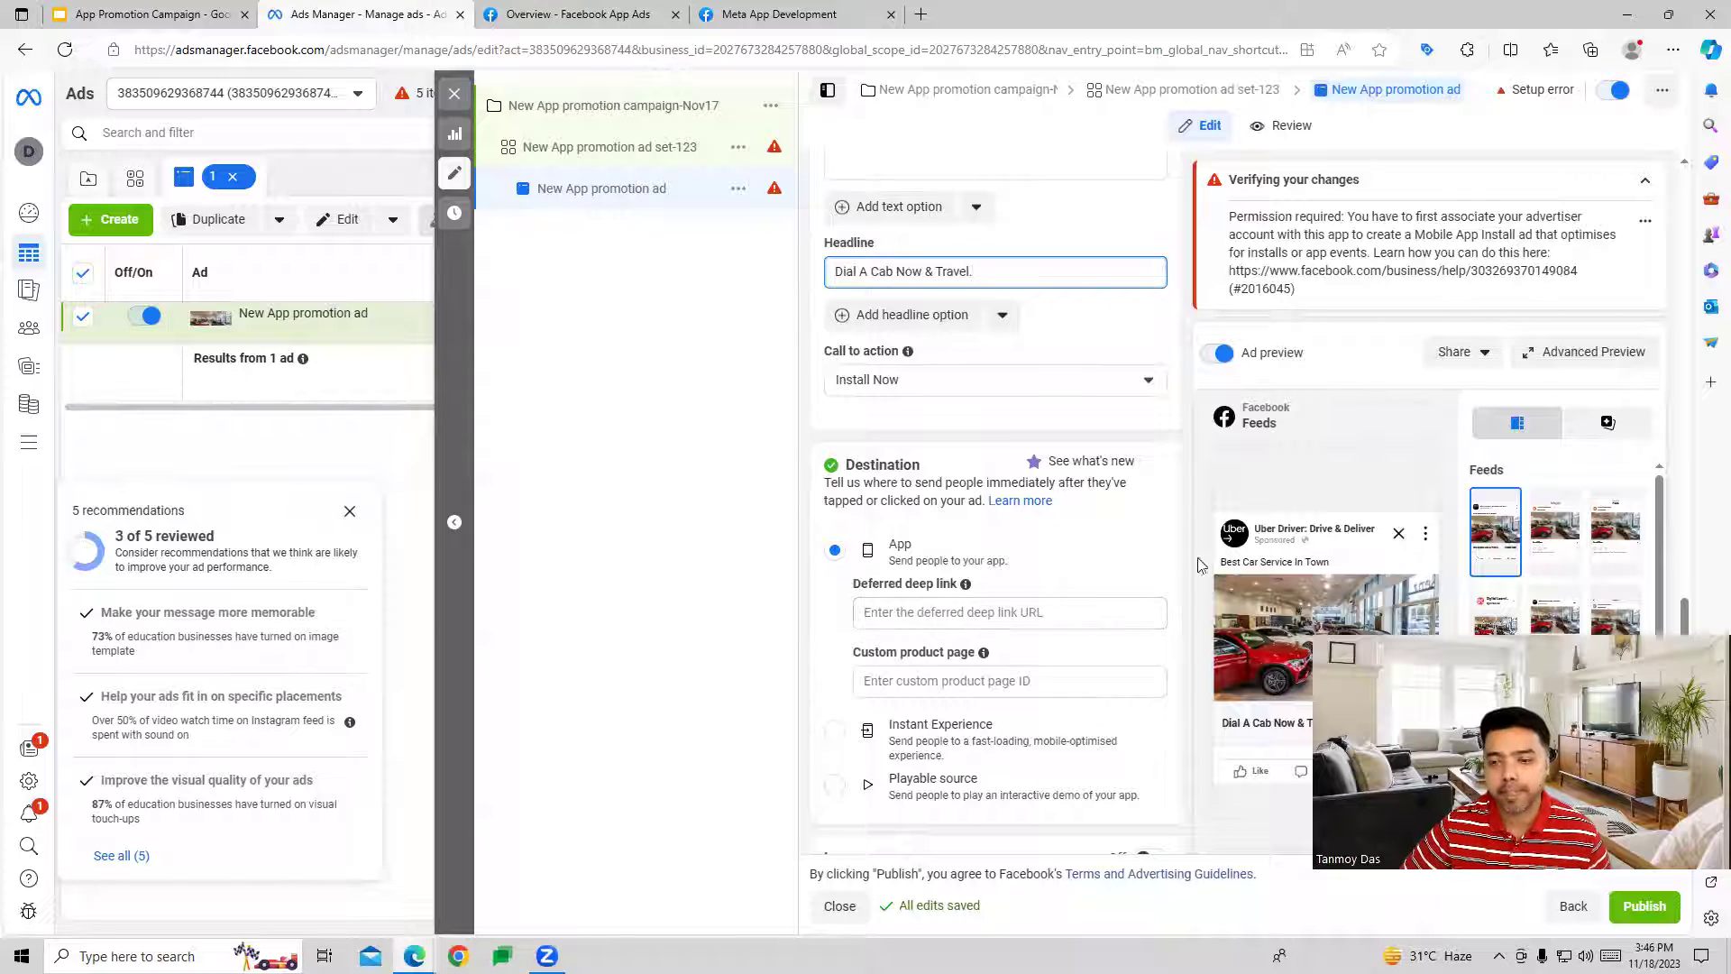
pyautogui.scroll(-3, 1191, 550)
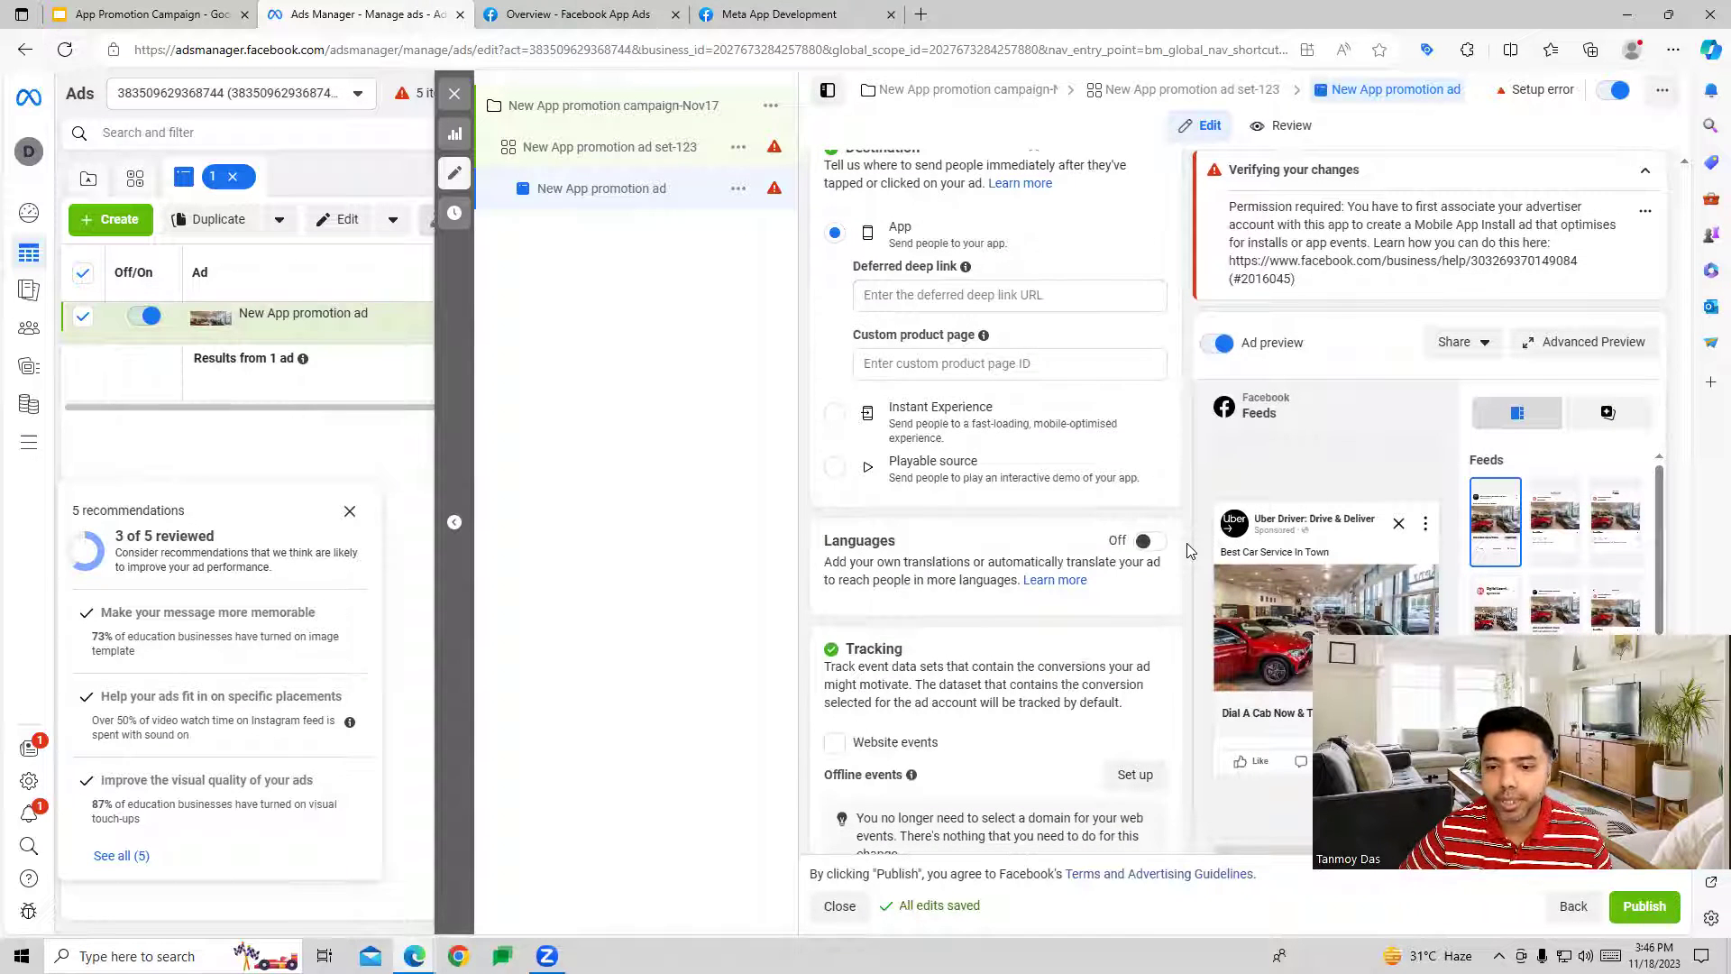
pyautogui.scroll(-1, 1189, 550)
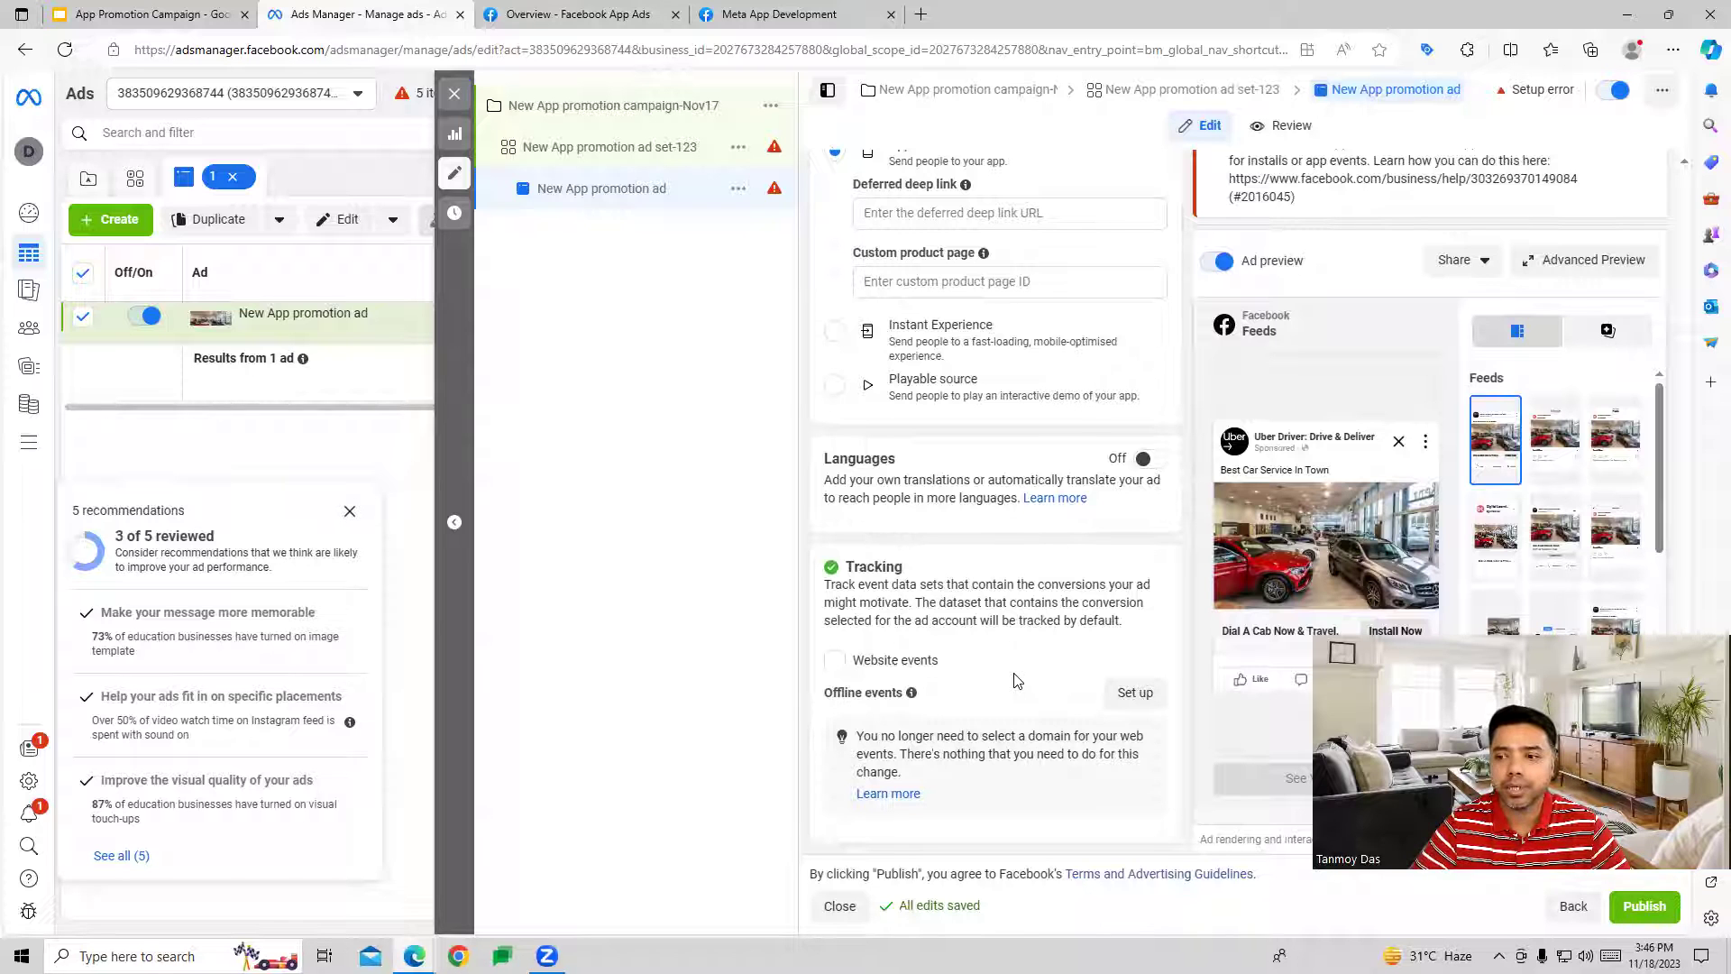
pyautogui.click(1586, 263)
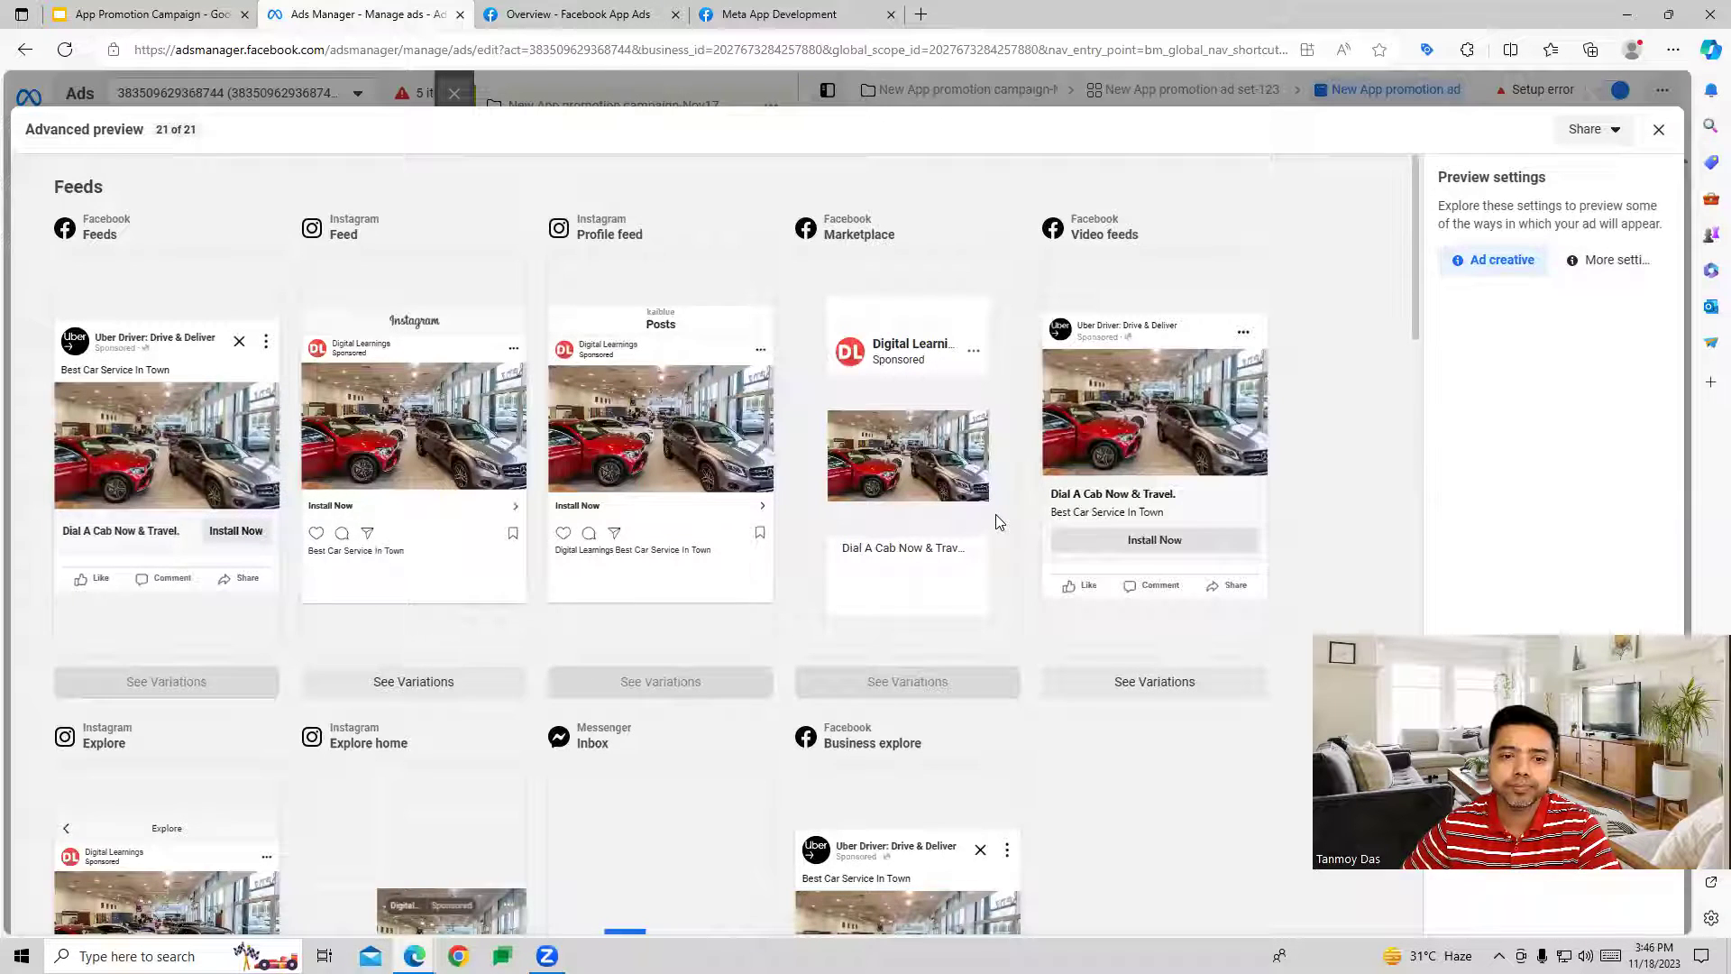
pyautogui.scroll(-4, 998, 523)
pyautogui.scroll(-1, 1037, 510)
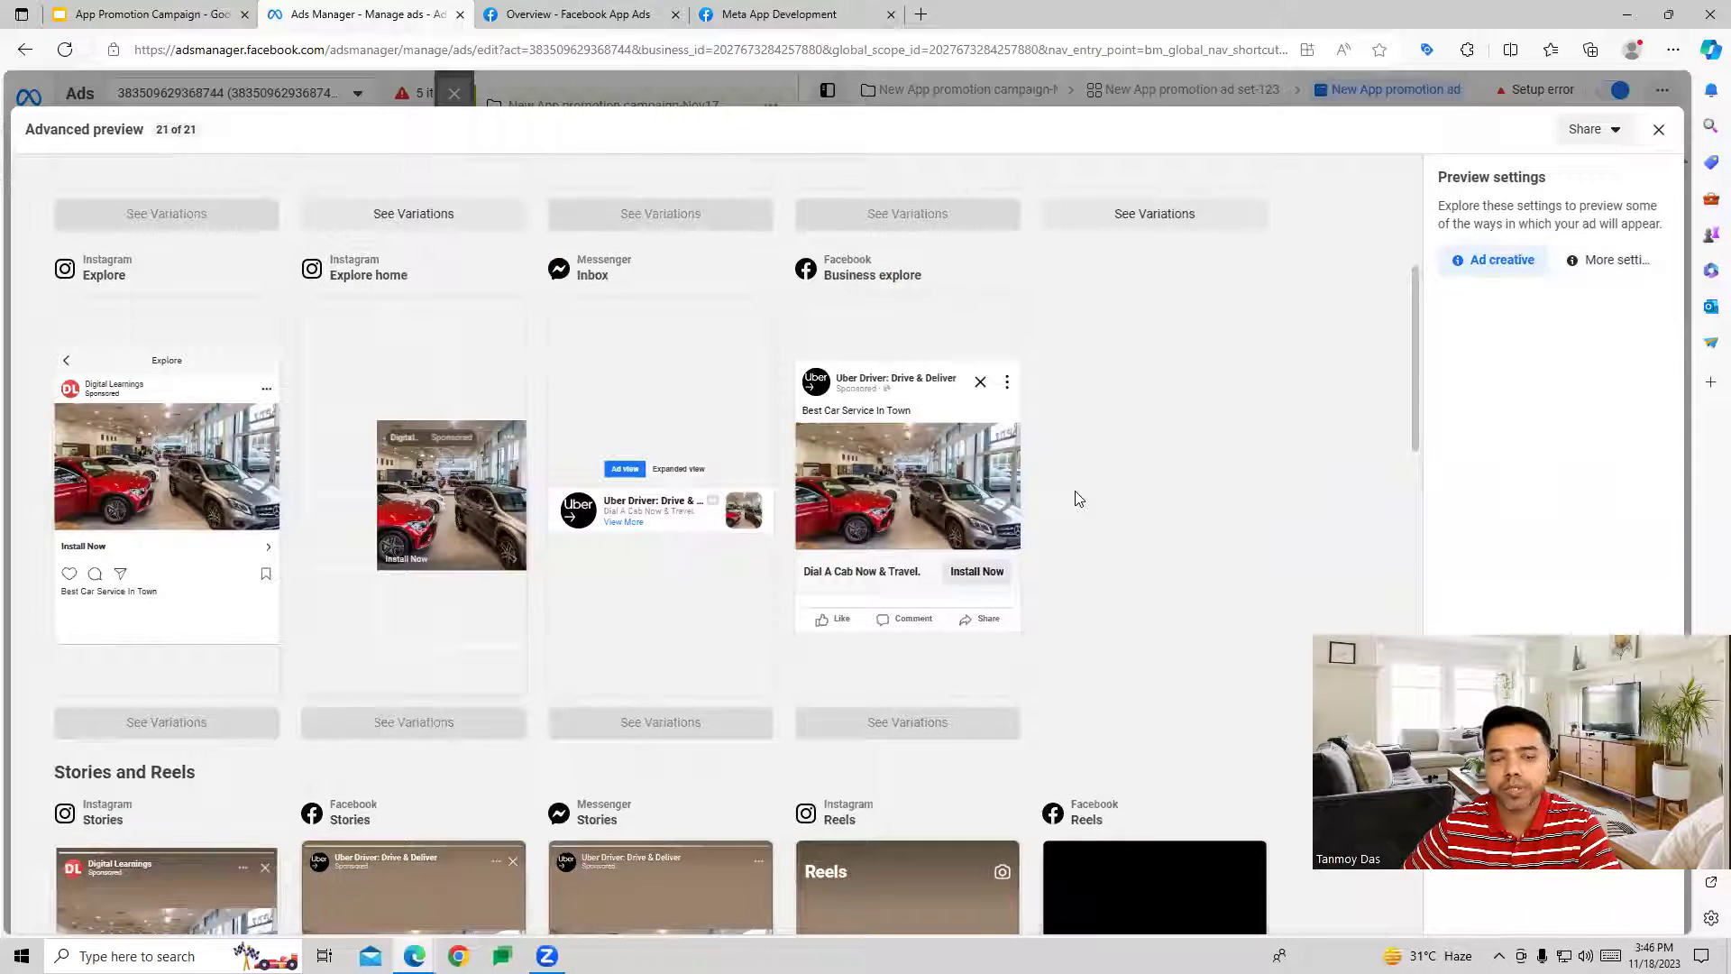
pyautogui.scroll(-3, 1075, 490)
pyautogui.scroll(-4, 1076, 494)
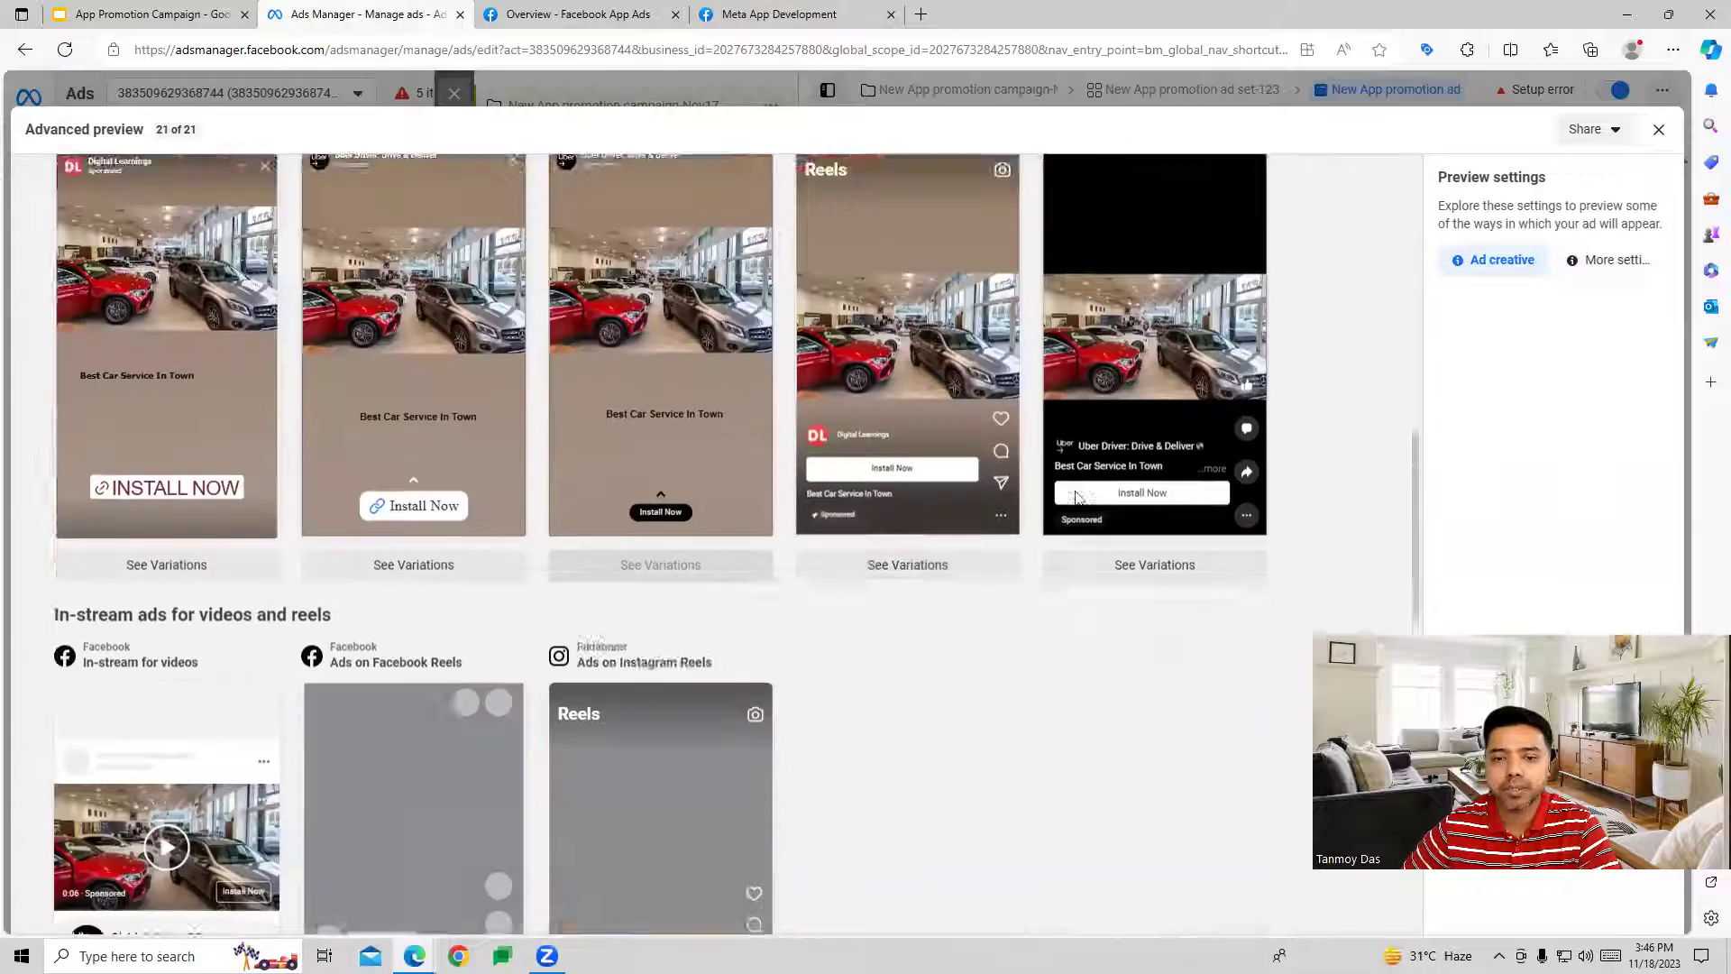
pyautogui.scroll(-4, 1075, 491)
pyautogui.scroll(12, 1075, 490)
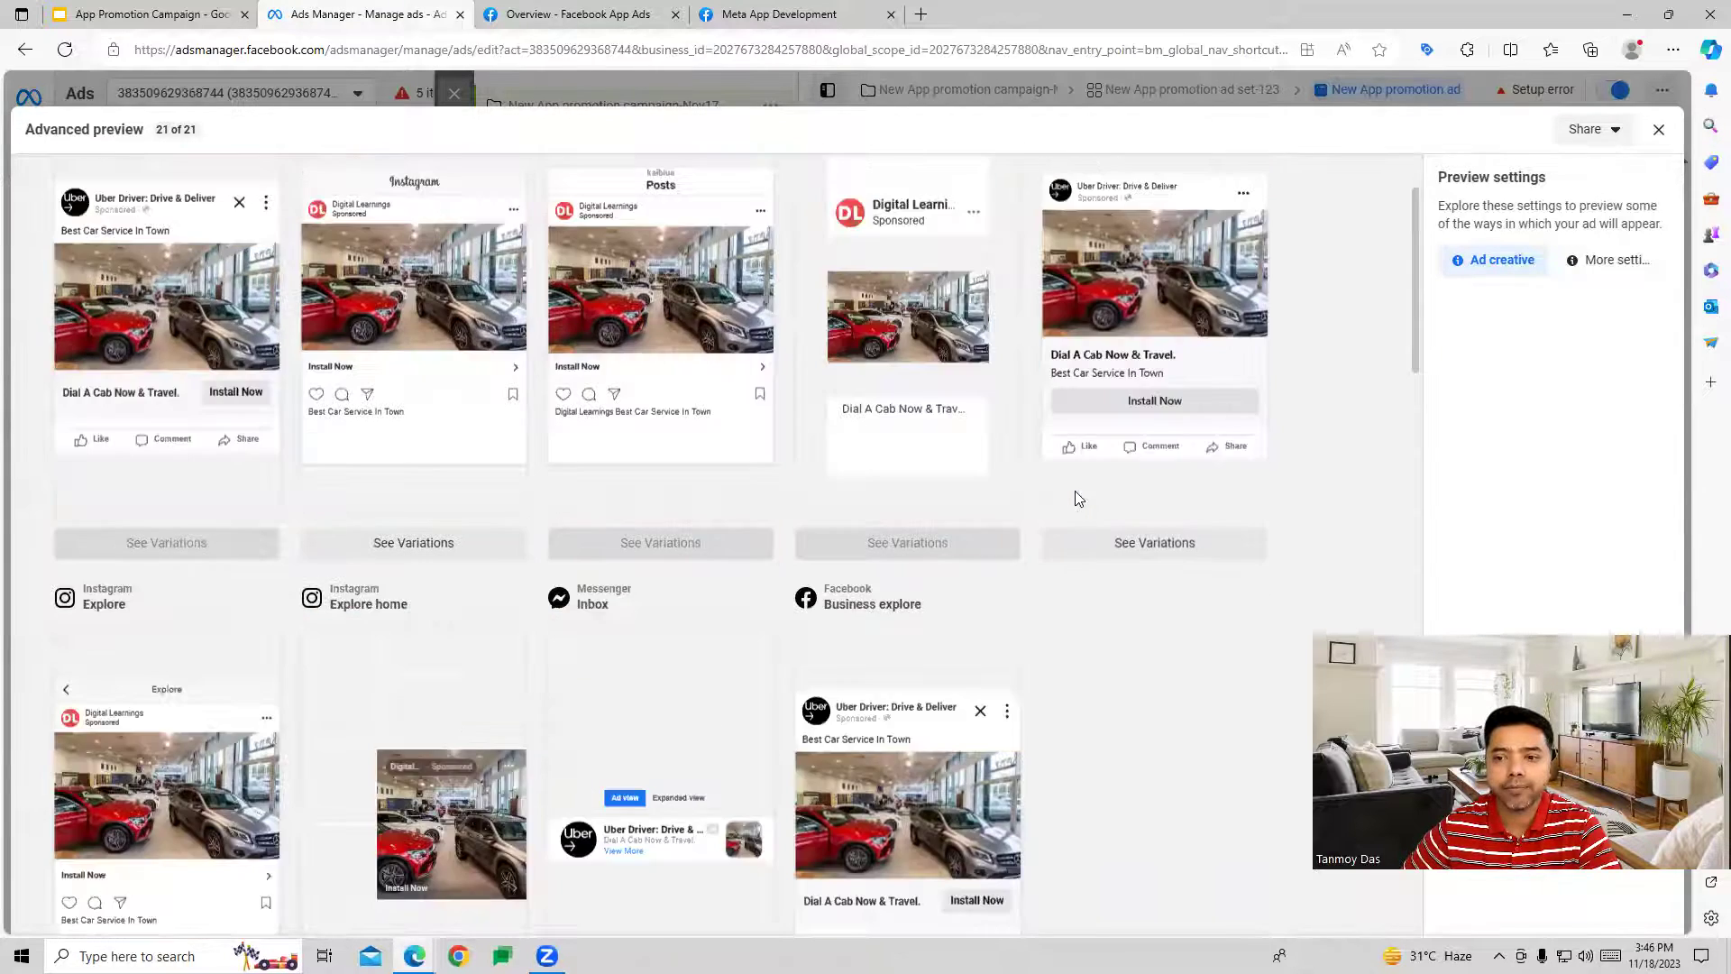
pyautogui.scroll(2, 1064, 496)
pyautogui.click(1659, 129)
pyautogui.moveTo(1273, 357)
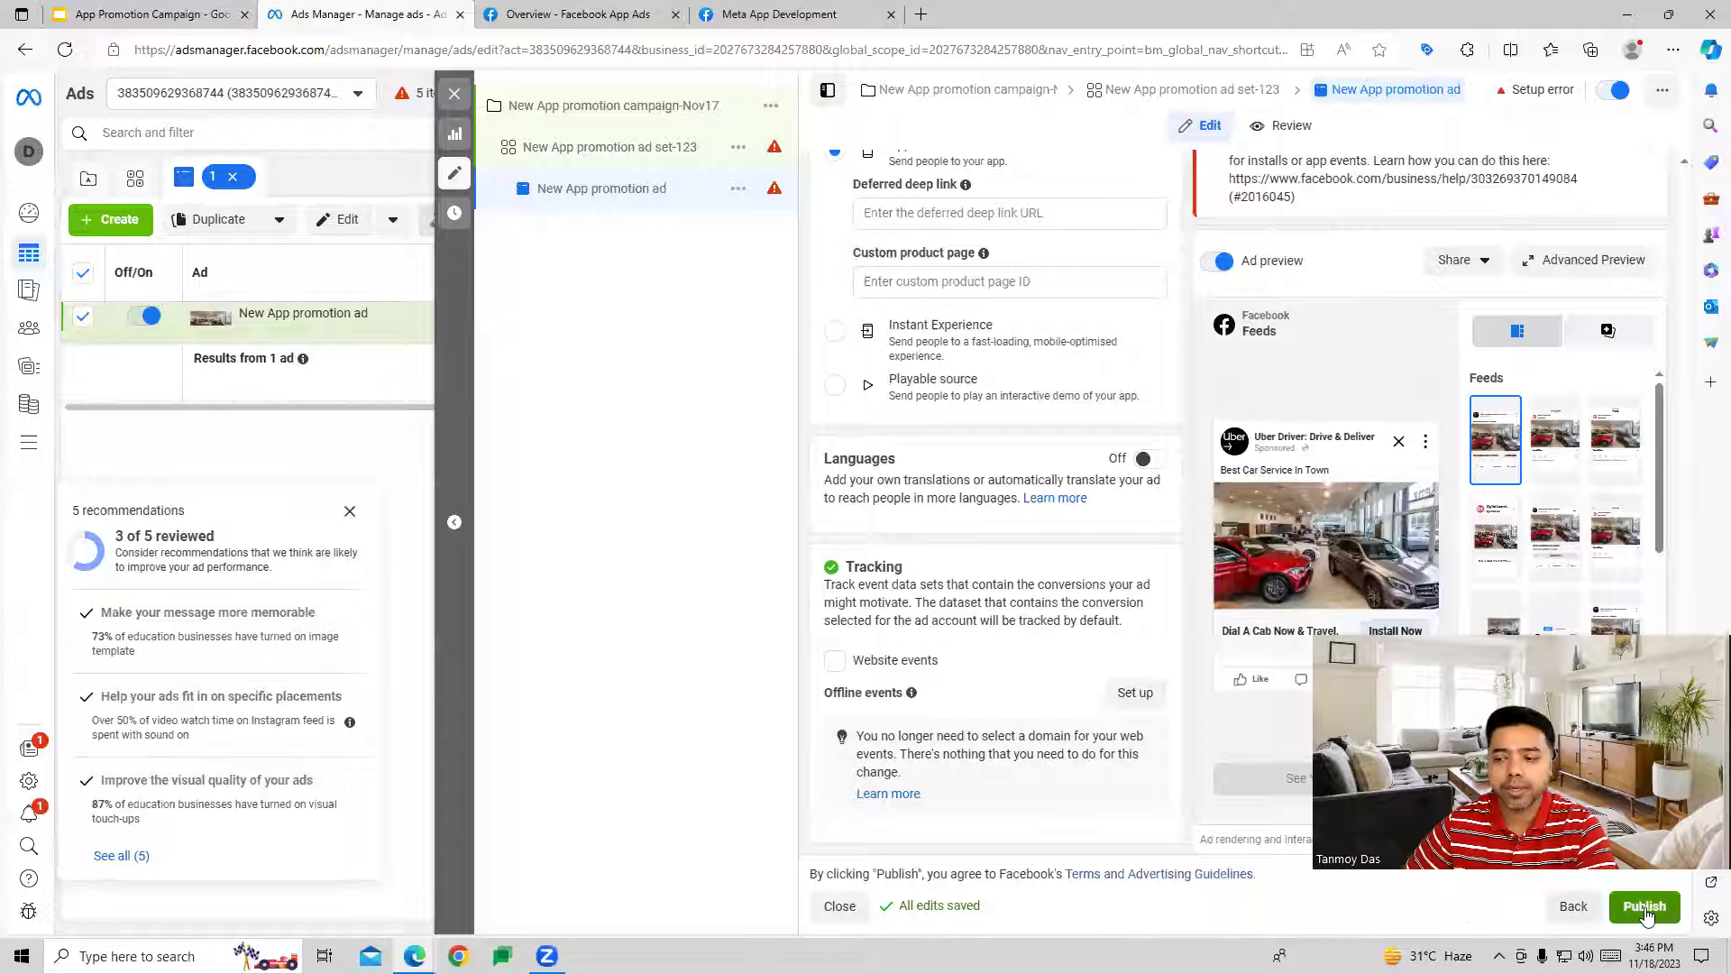
# Step: Publish the ad, close the editor, and return to the Campaigns list
pyautogui.click(1647, 912)
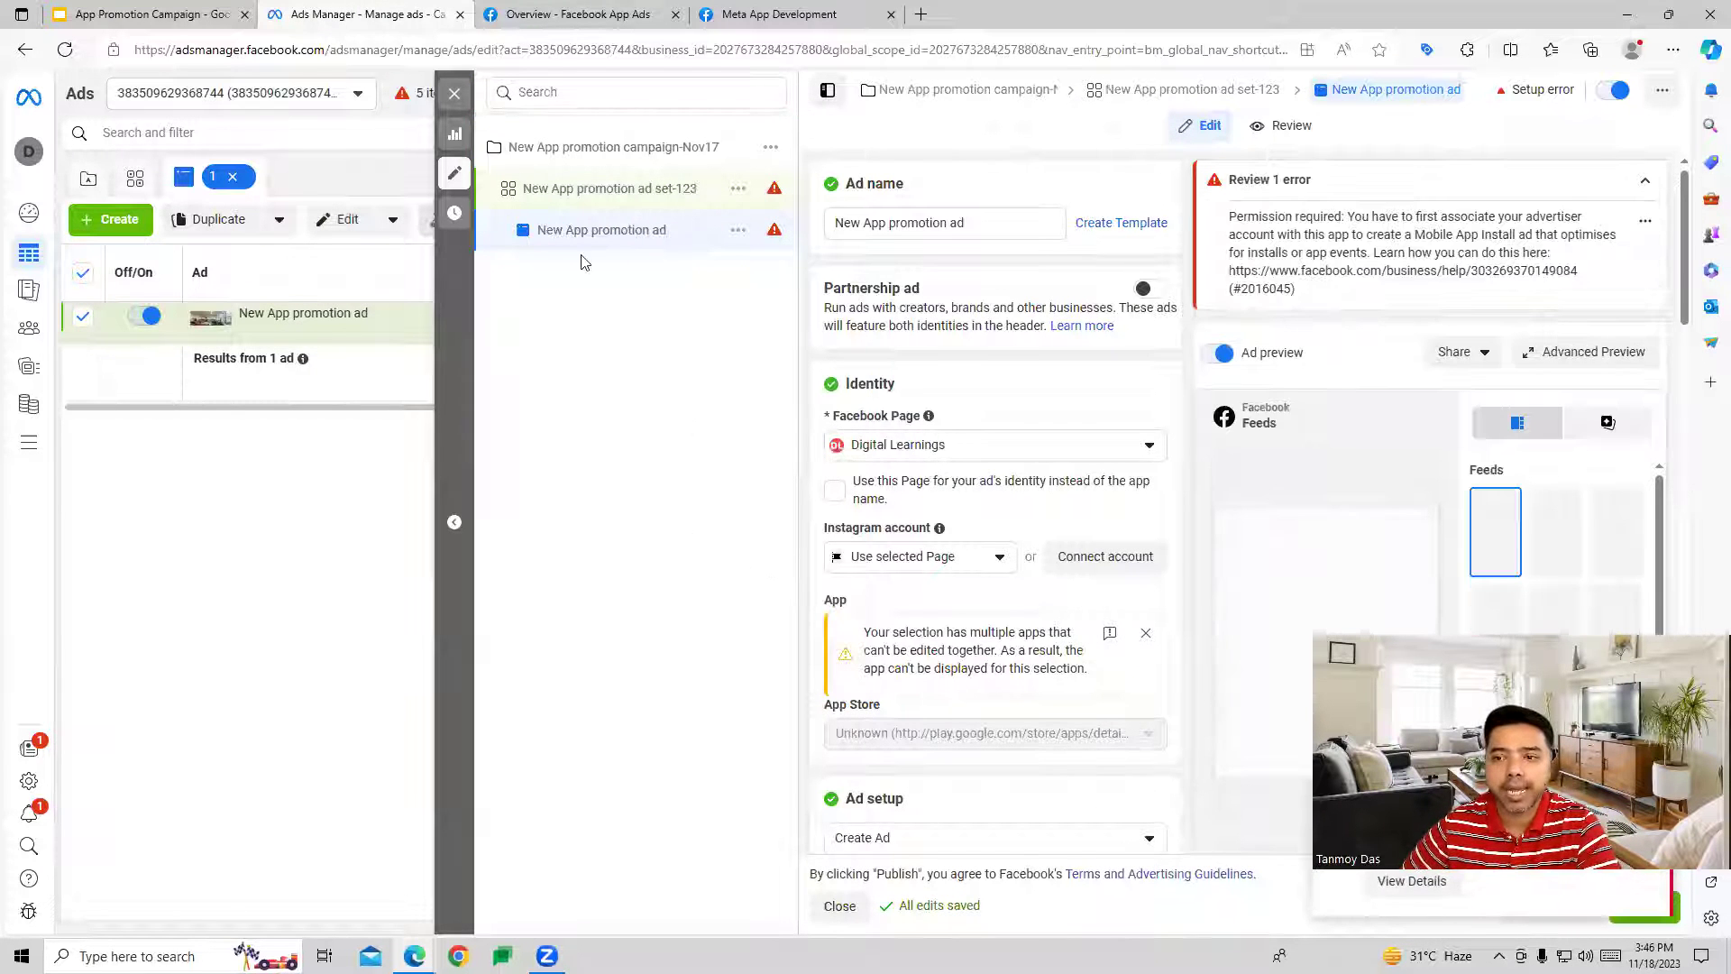
pyautogui.click(455, 94)
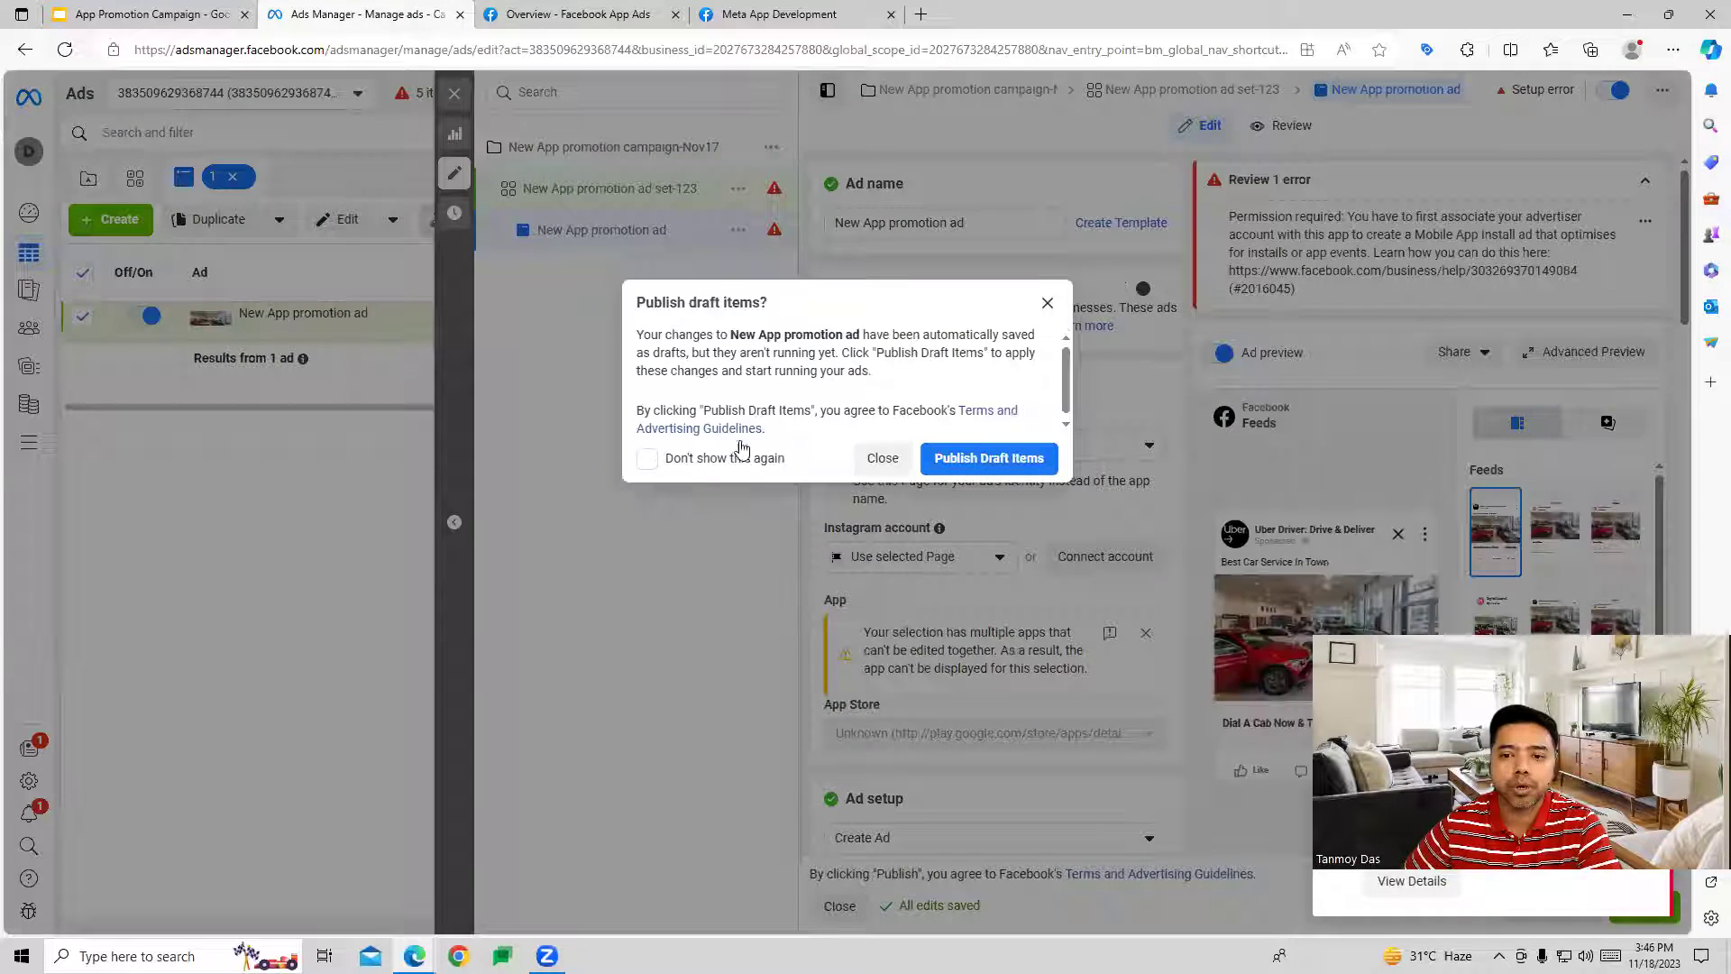
pyautogui.click(881, 461)
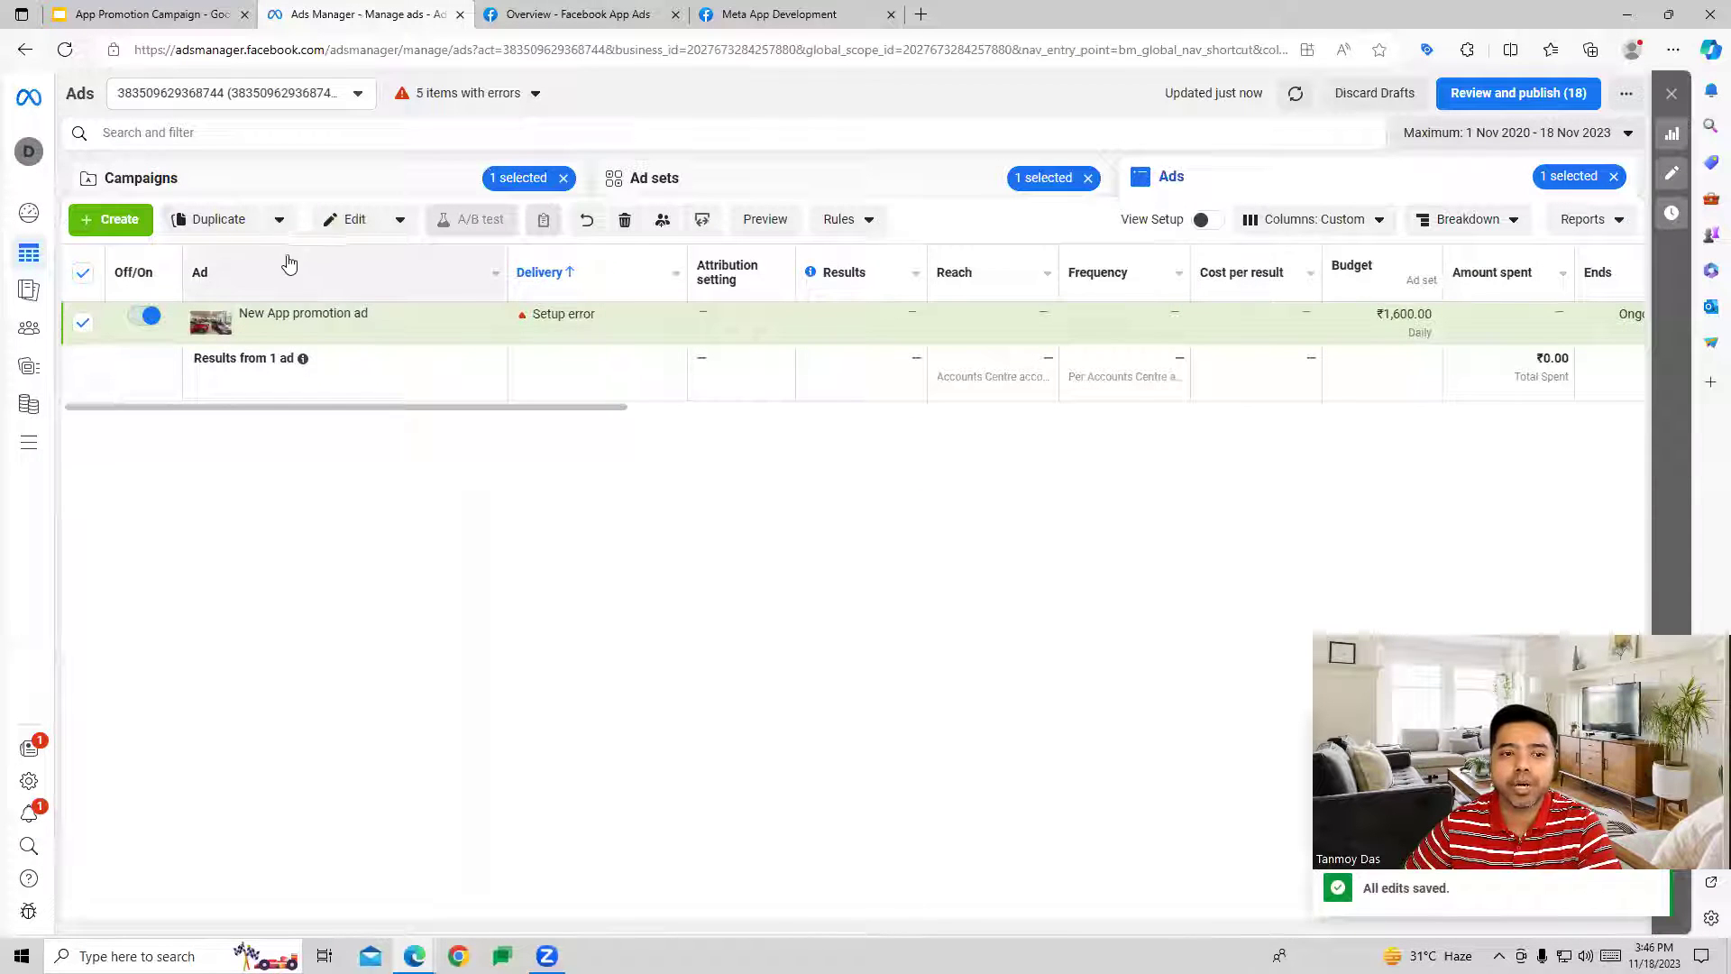
pyautogui.click(431, 184)
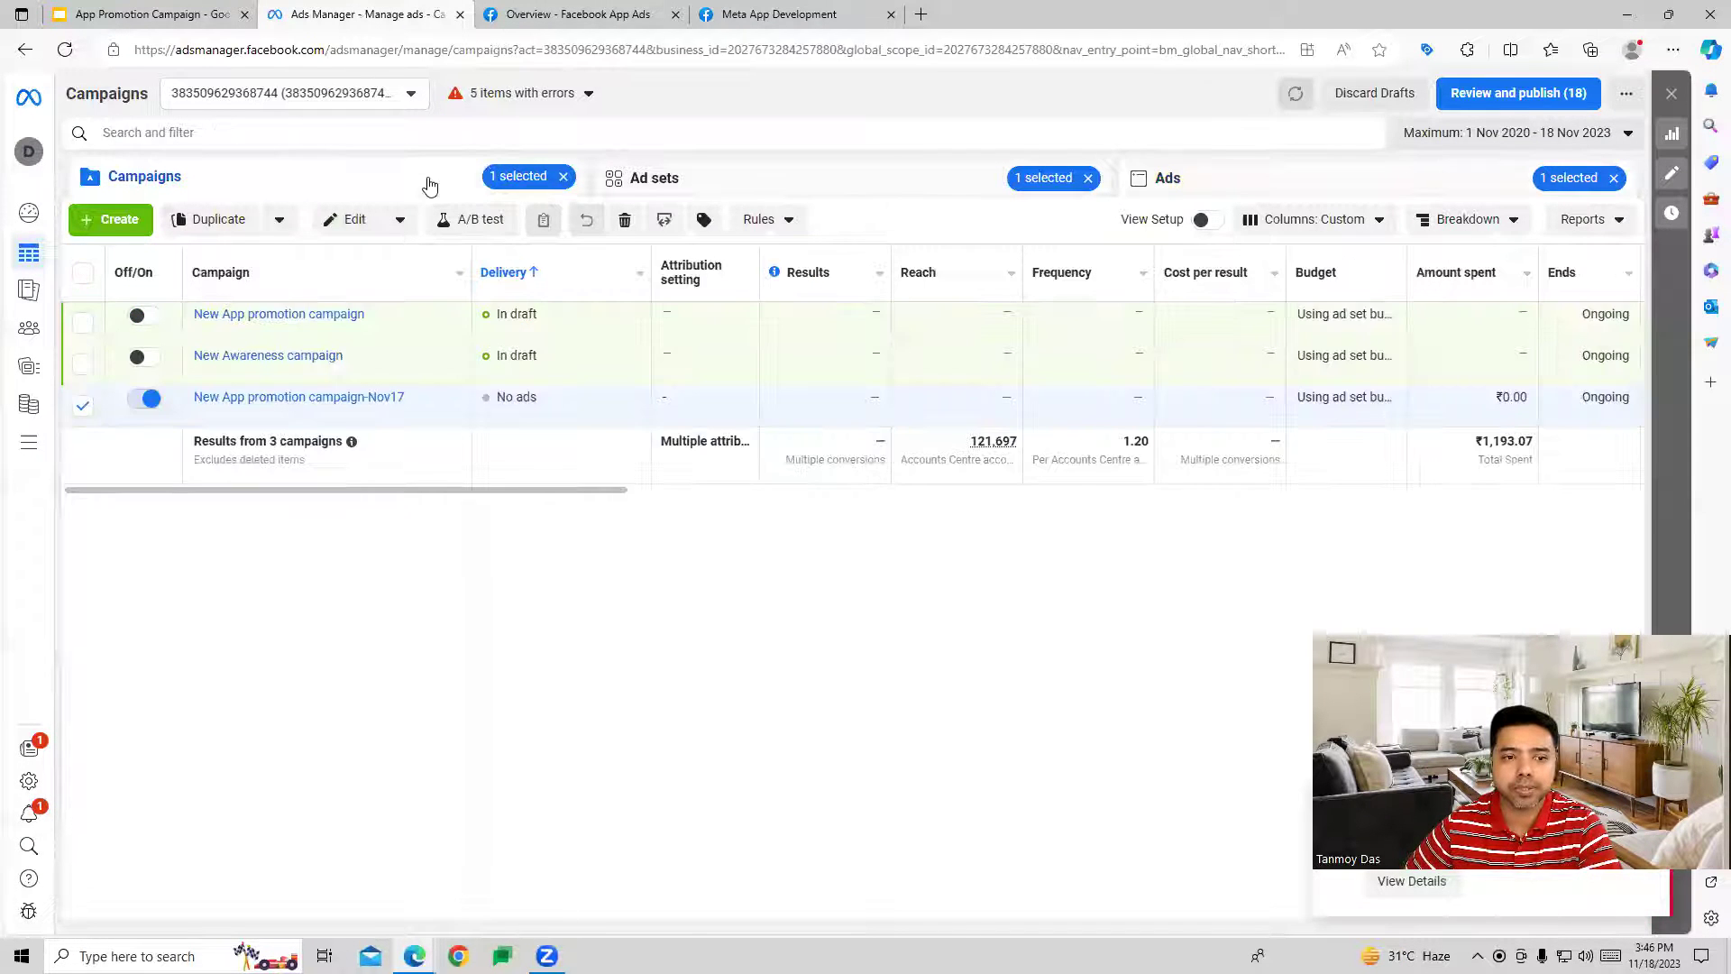